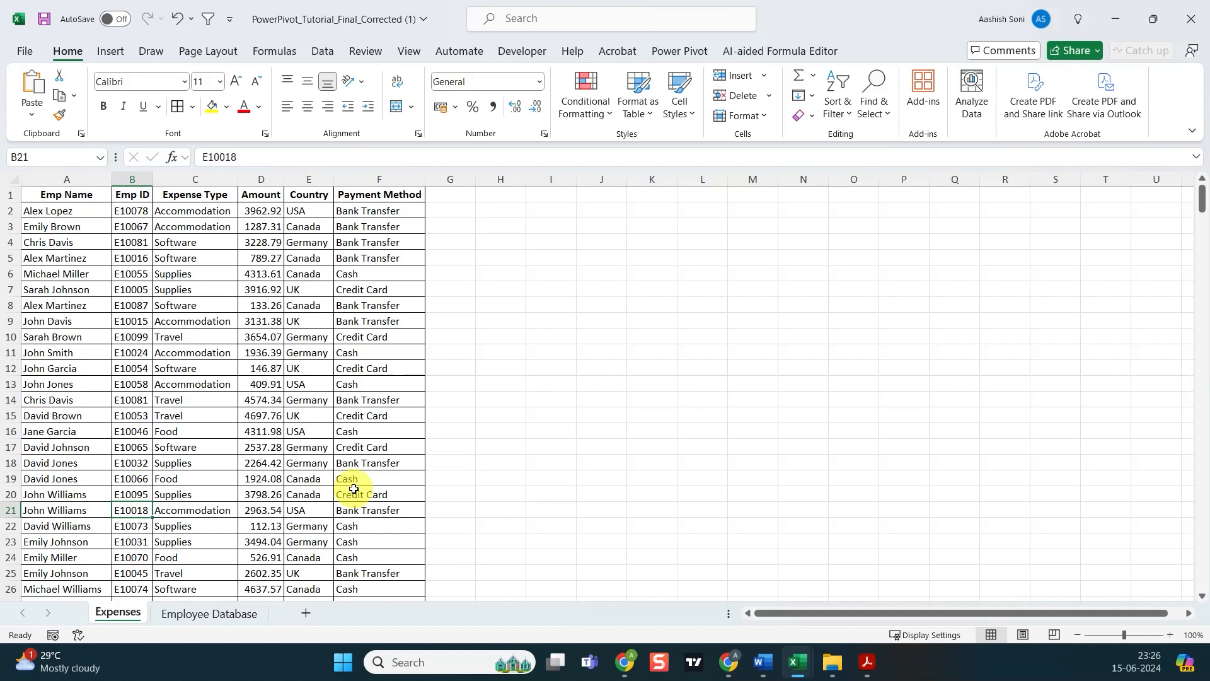
# - Examine the Expenses and Employee Database sheets and compare their shared Emp ID columns
pyautogui.click(180, 618)
pyautogui.click(130, 618)
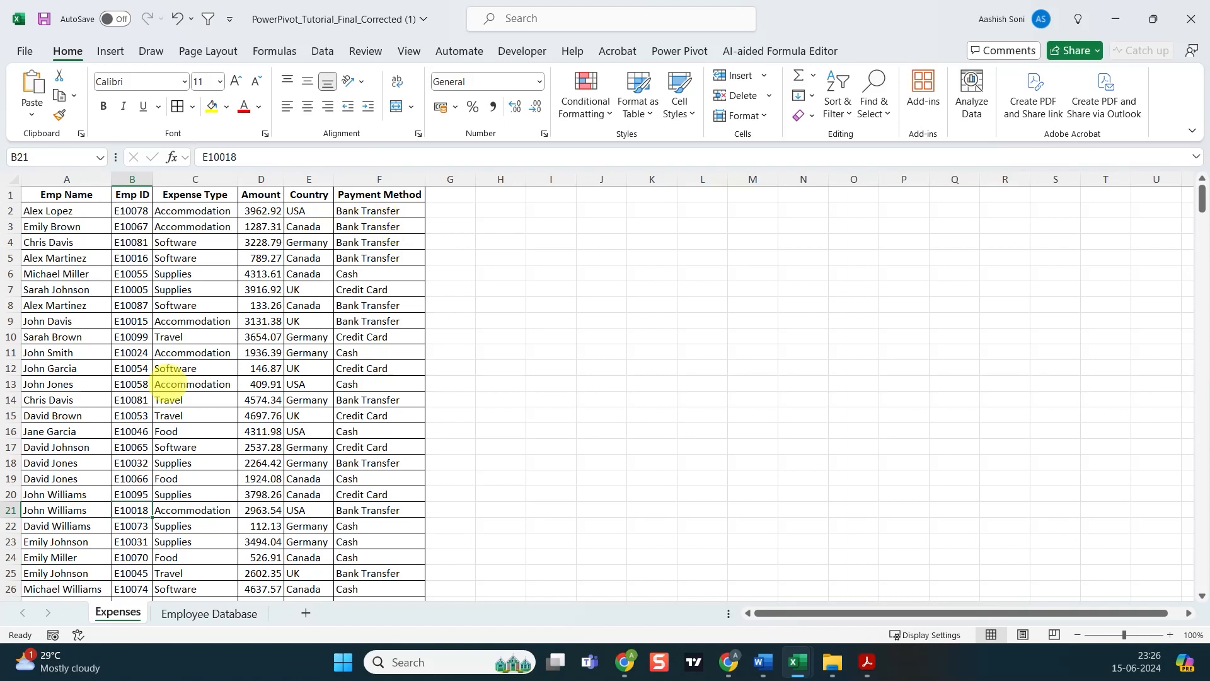
pyautogui.click(183, 614)
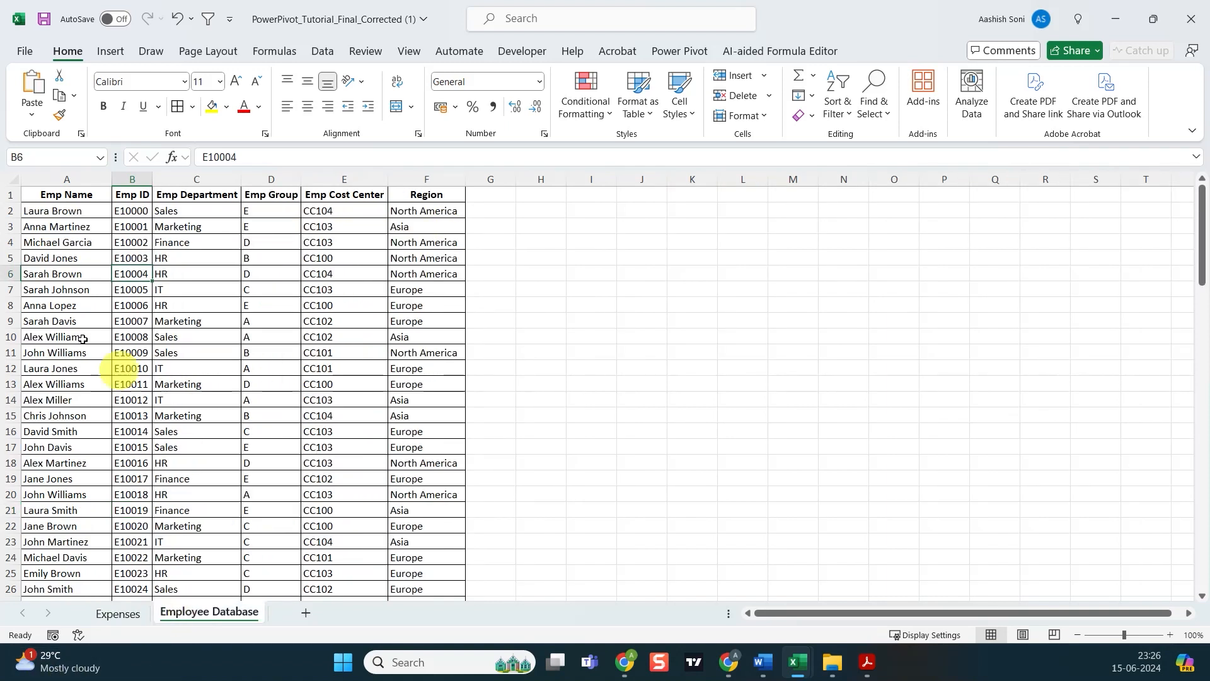
pyautogui.click(54, 255)
pyautogui.click(130, 242)
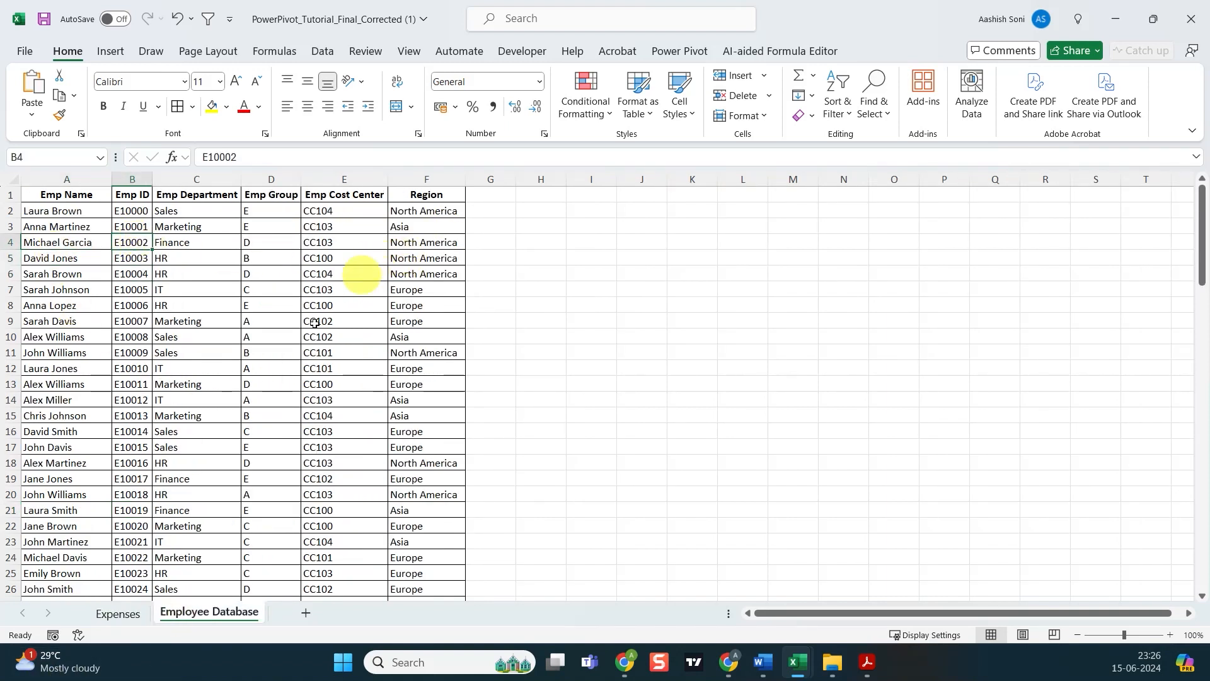
pyautogui.click(123, 622)
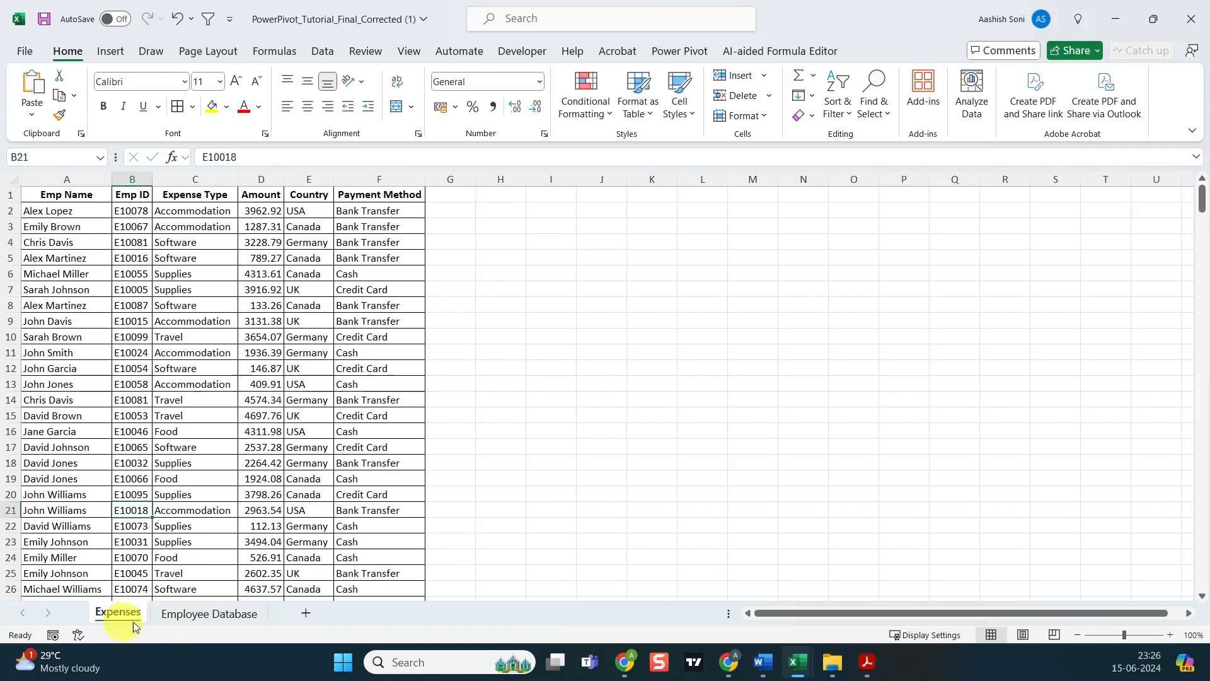
pyautogui.click(140, 181)
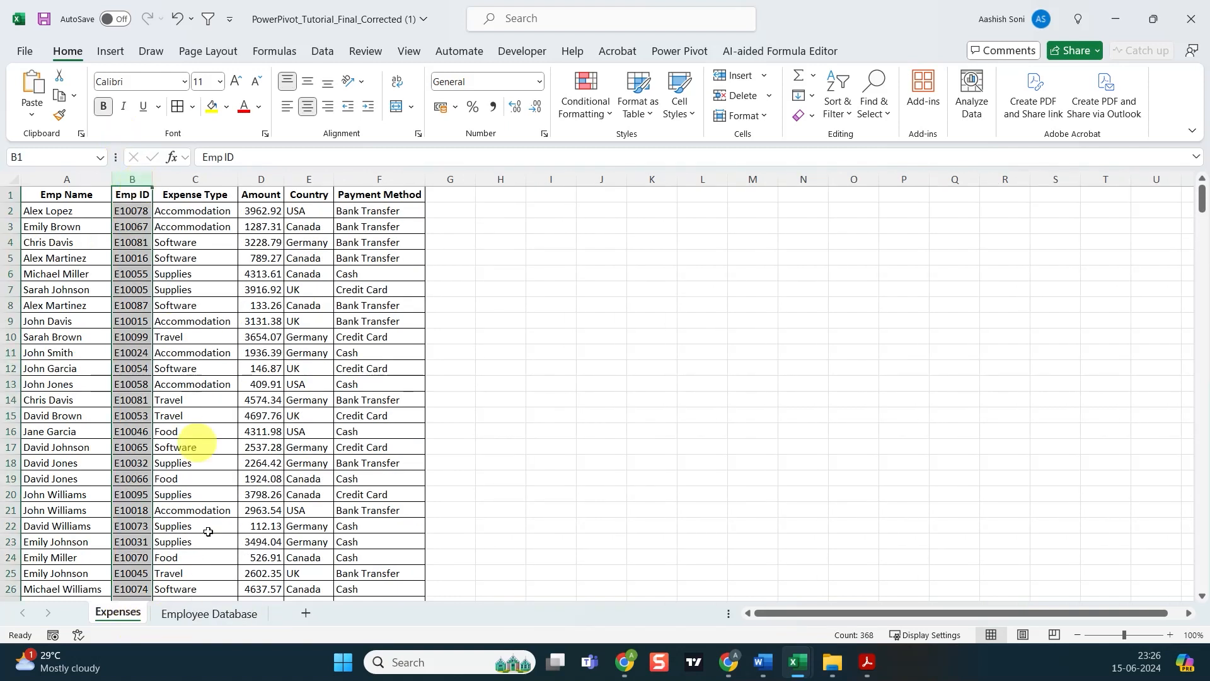
pyautogui.click(208, 612)
pyautogui.click(163, 400)
pyautogui.click(132, 193)
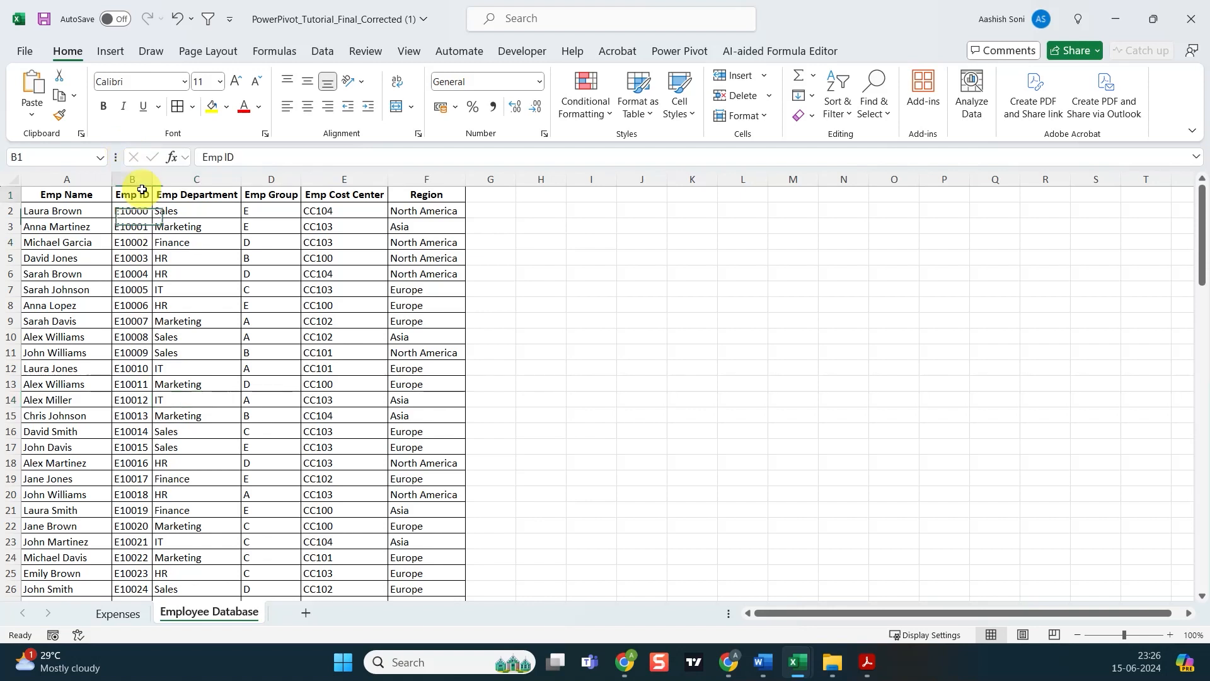
pyautogui.click(132, 179)
pyautogui.click(134, 559)
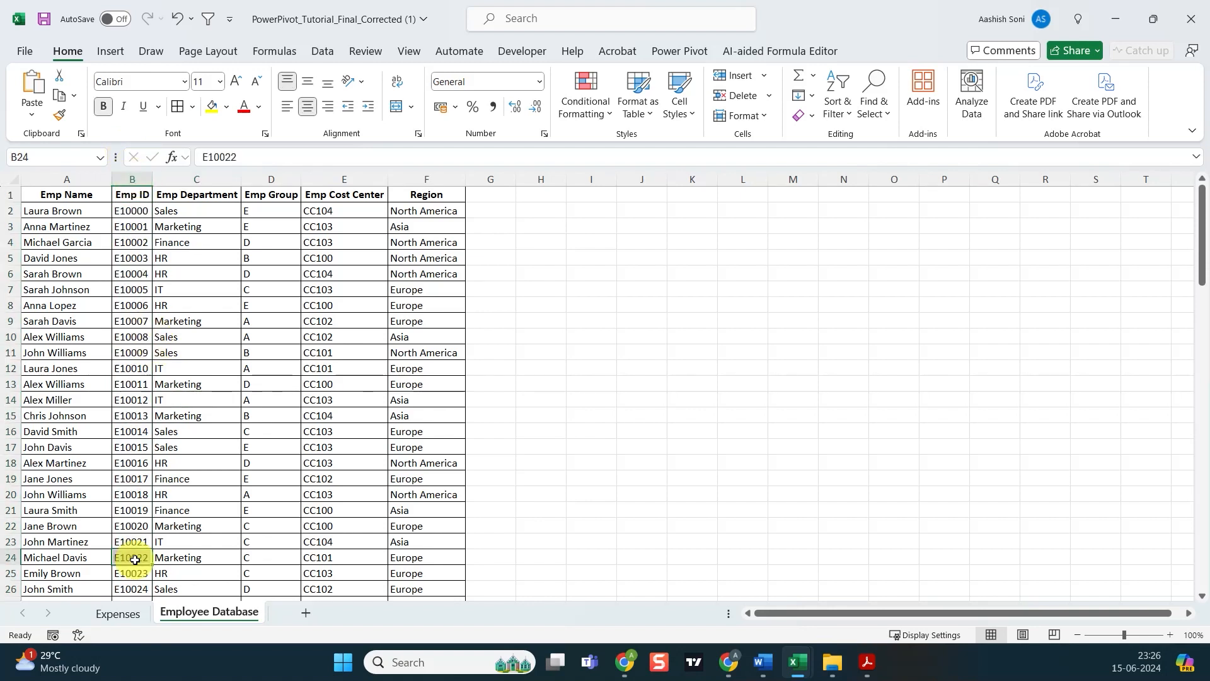
# - Convert the Expenses data range A1:F368 into a table with headers and name the table exp
pyautogui.click(118, 613)
pyautogui.click(126, 384)
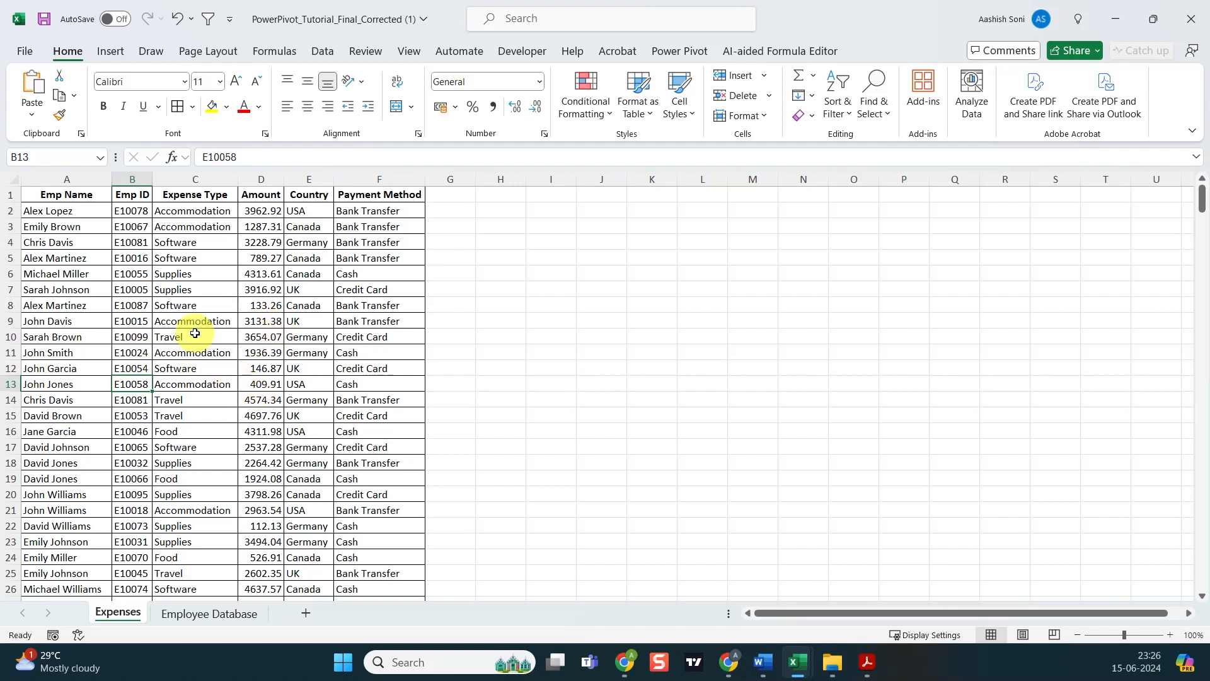
pyautogui.hotkey('ctrl', 't')
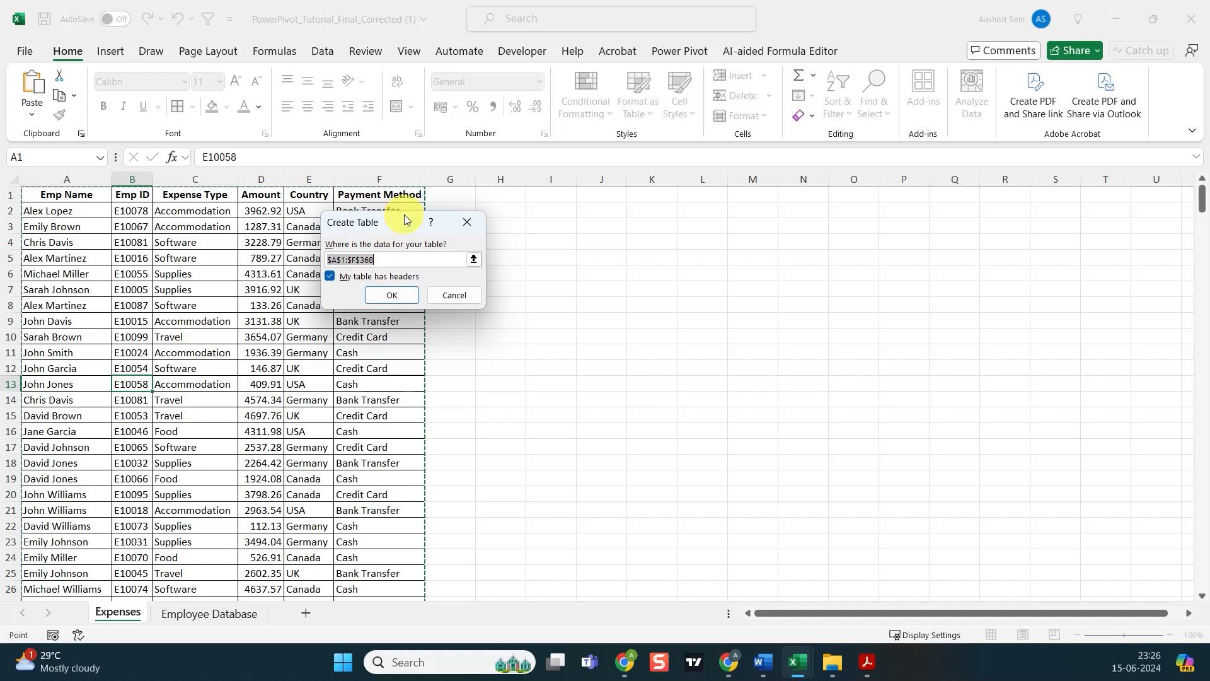
pyautogui.moveTo(351, 226); pyautogui.dragTo(170, 228)
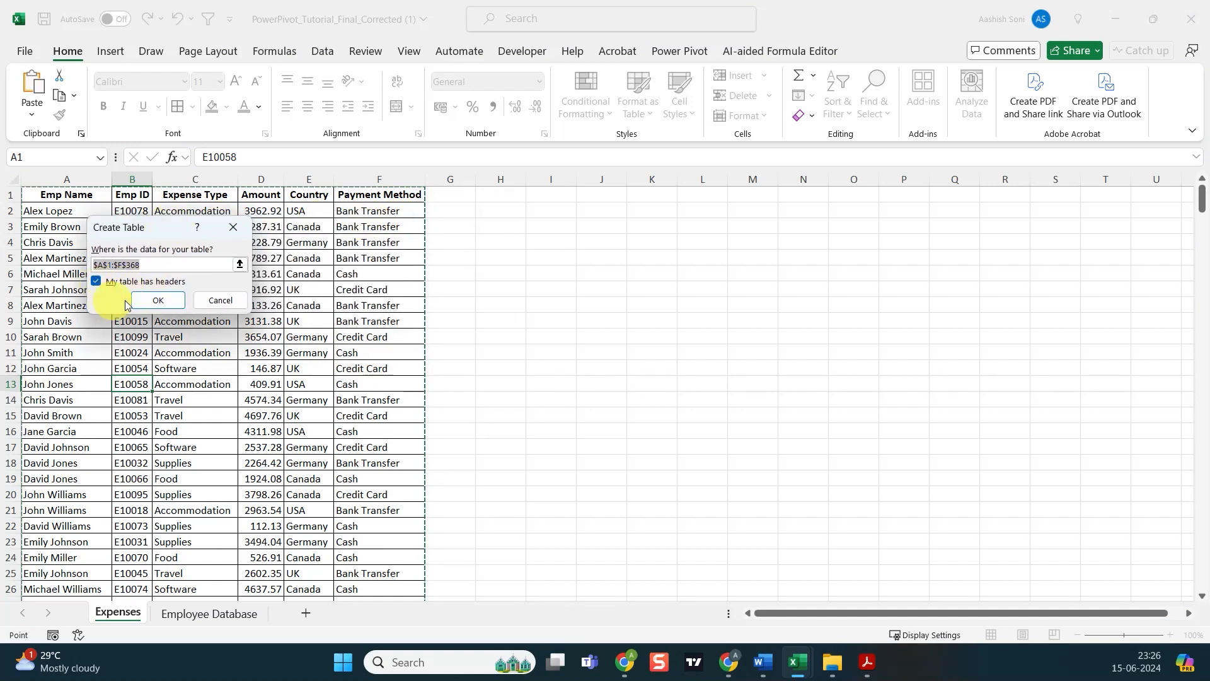
pyautogui.click(162, 300)
pyautogui.click(71, 96)
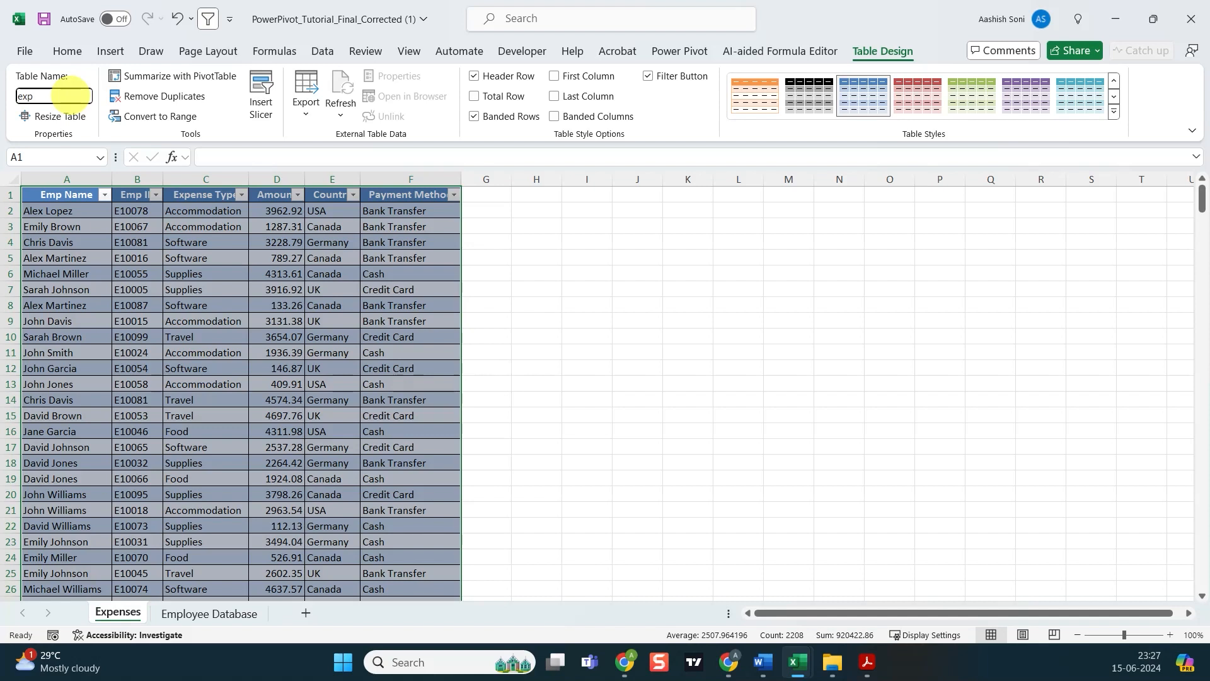
pyautogui.click(184, 305)
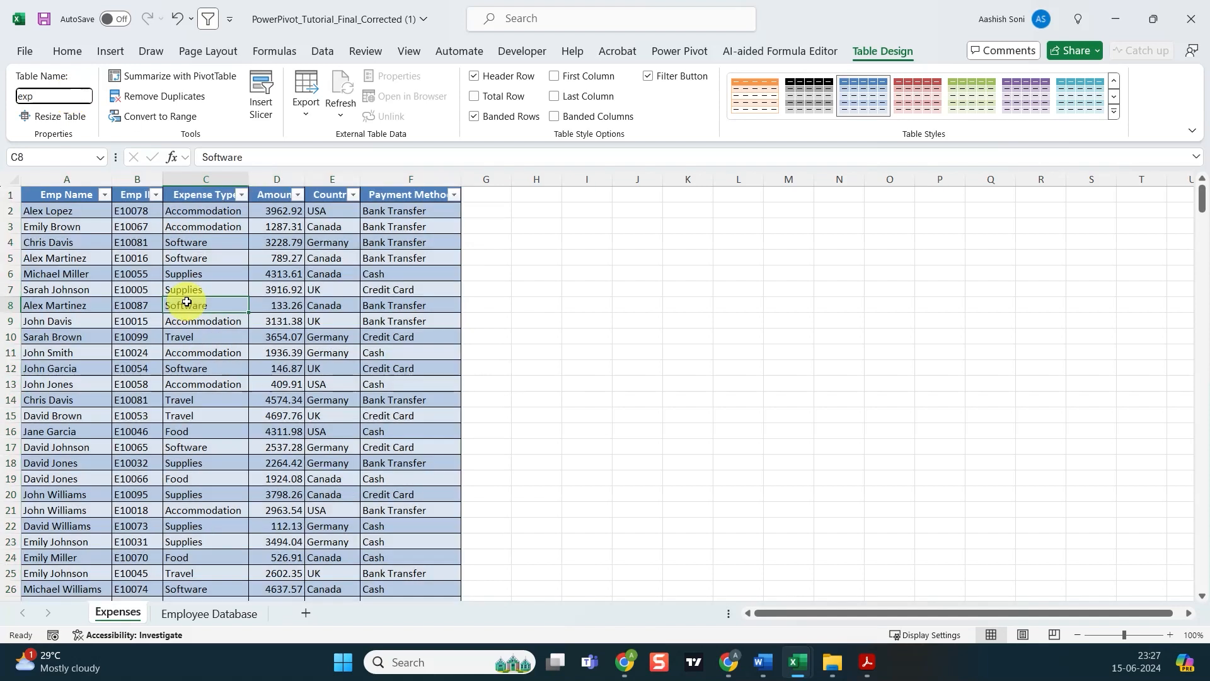
# - Convert the Employee Database data into a table with headers and name the table emp
pyautogui.click(210, 623)
pyautogui.click(195, 432)
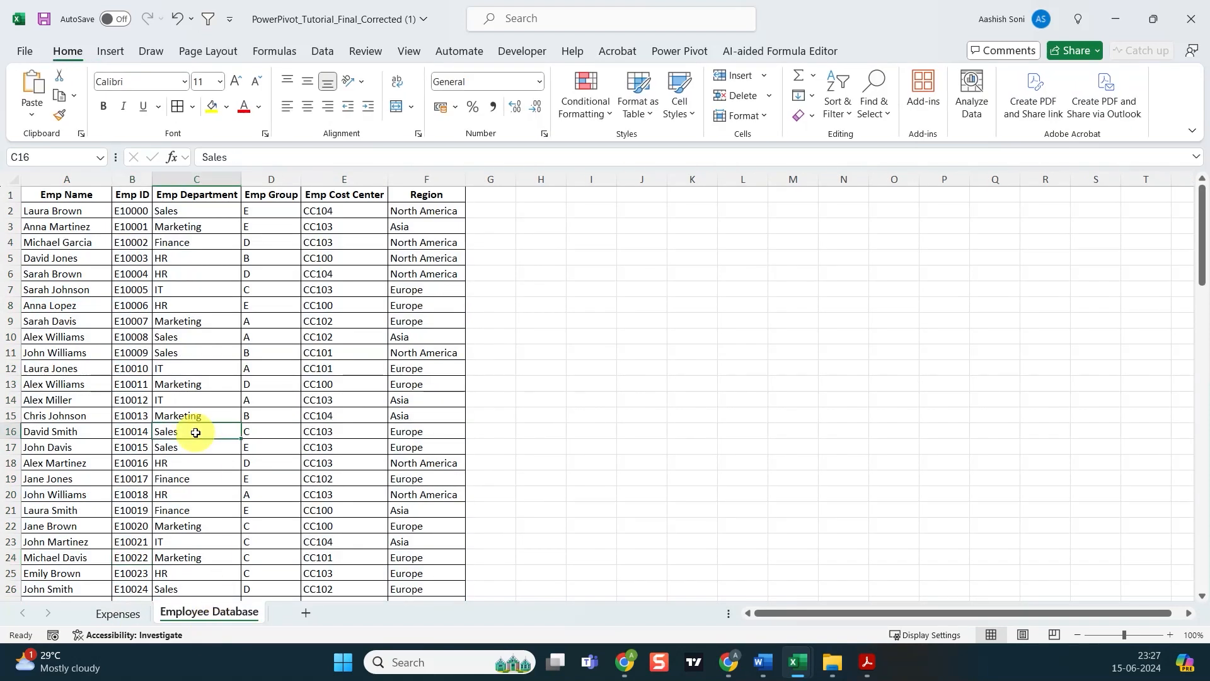
pyautogui.hotkey('ctrl', 't')
pyautogui.click(163, 300)
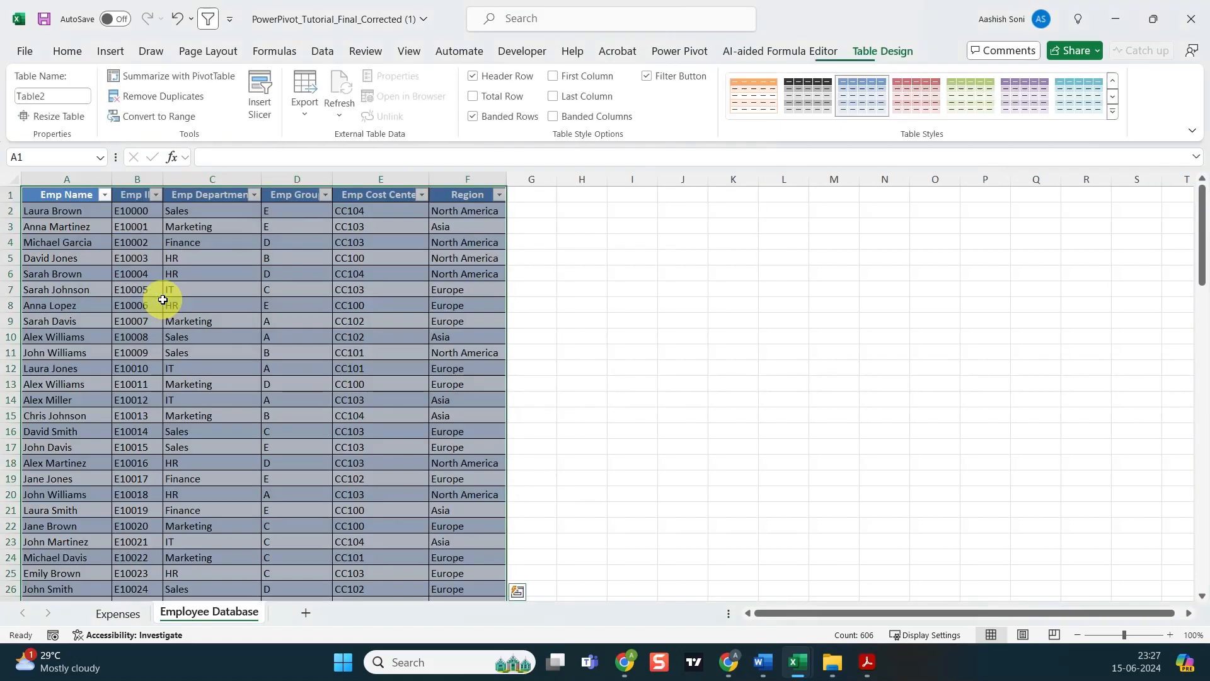
pyautogui.click(62, 94)
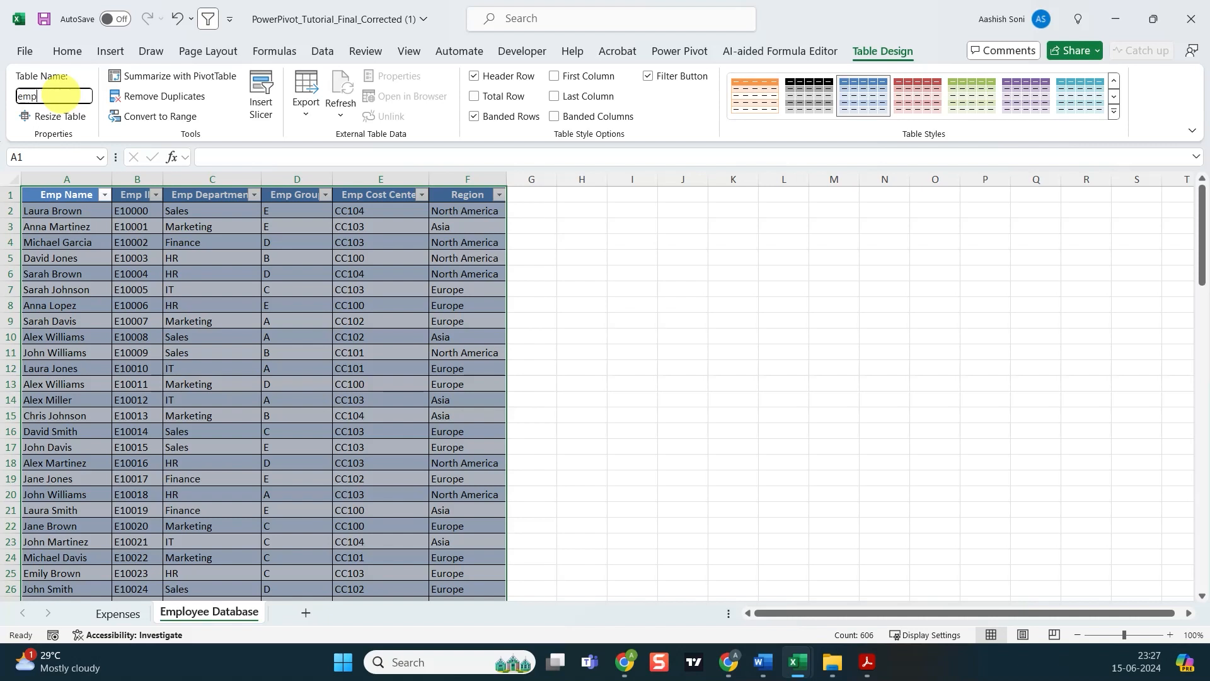
pyautogui.write('emp')
pyautogui.click(137, 255)
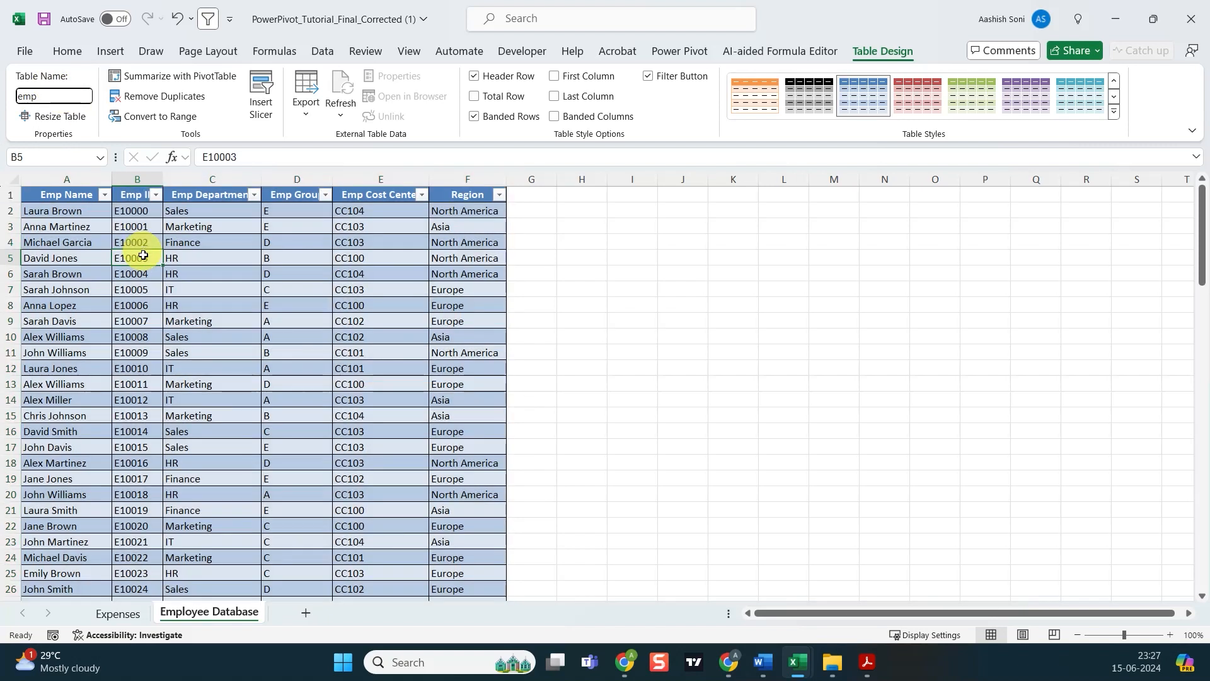
# - Build a PivotTable from the exp table in cell A1 of a new sheet, with Expense Type as rows and sum of Amount as values
pyautogui.click(303, 614)
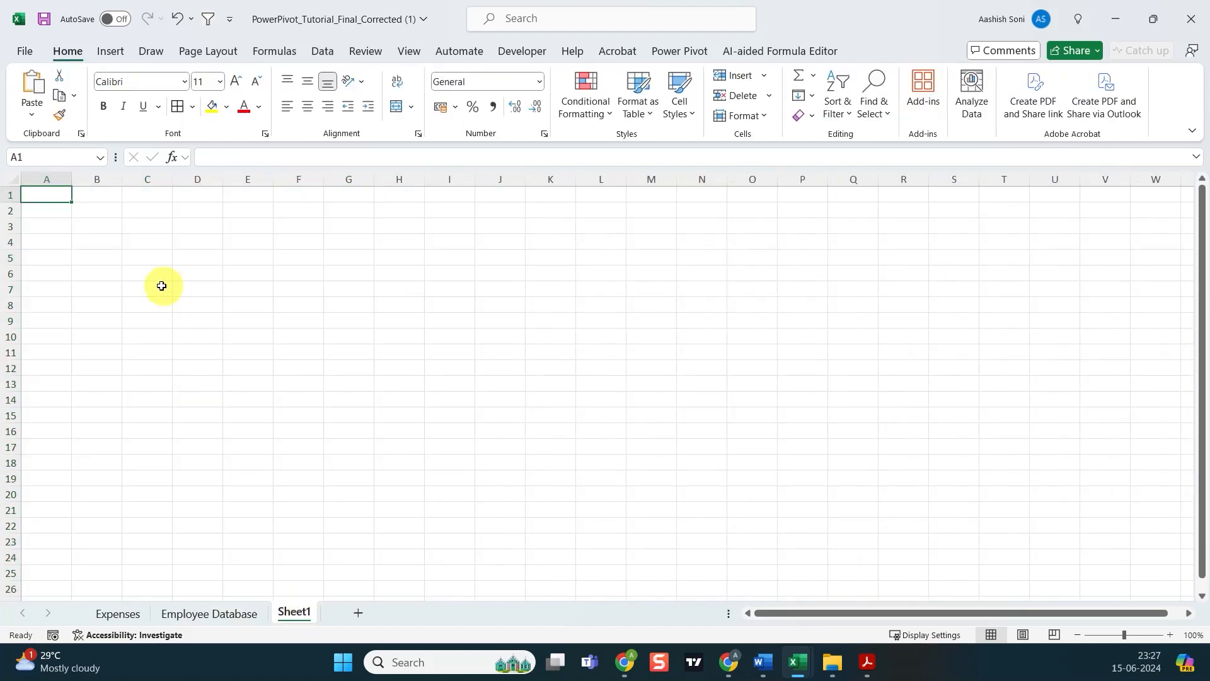
pyautogui.click(110, 51)
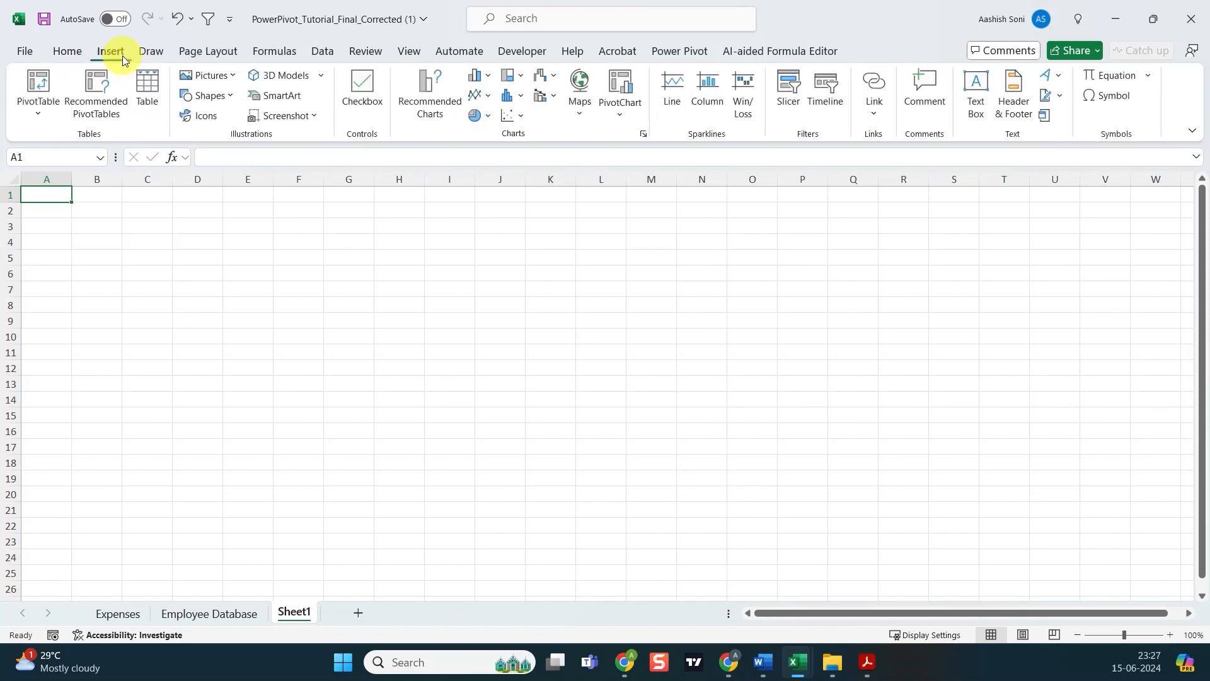
pyautogui.click(35, 111)
pyautogui.click(58, 140)
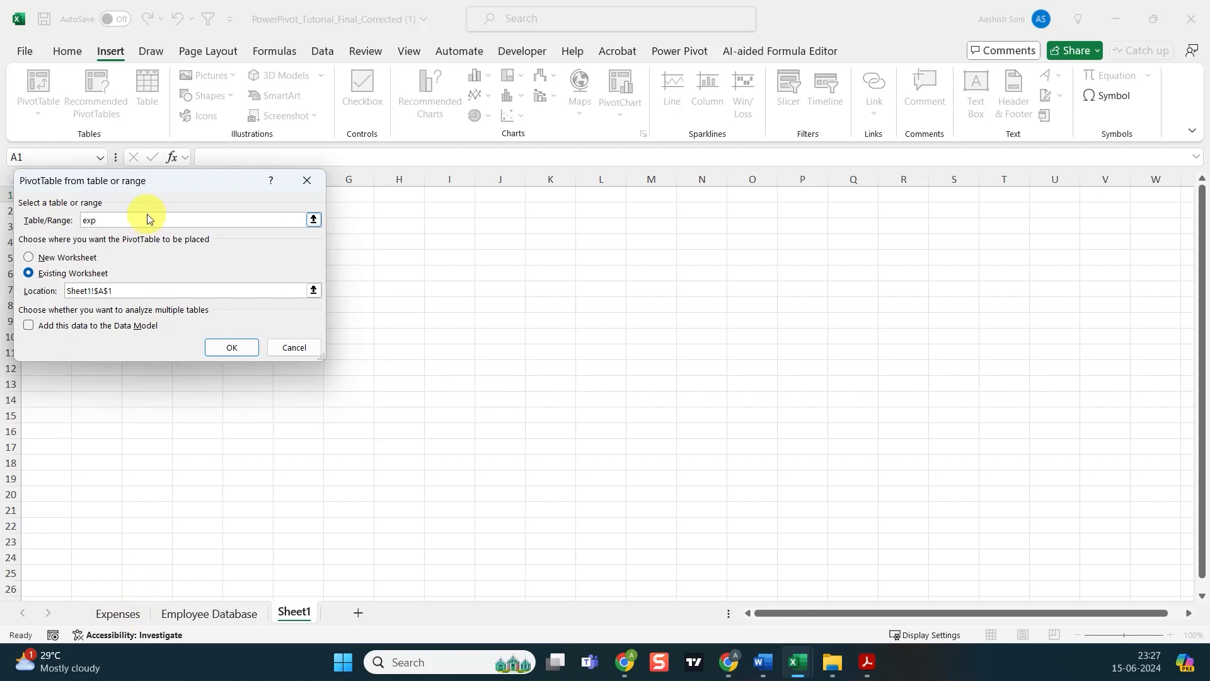
pyautogui.press('Return')
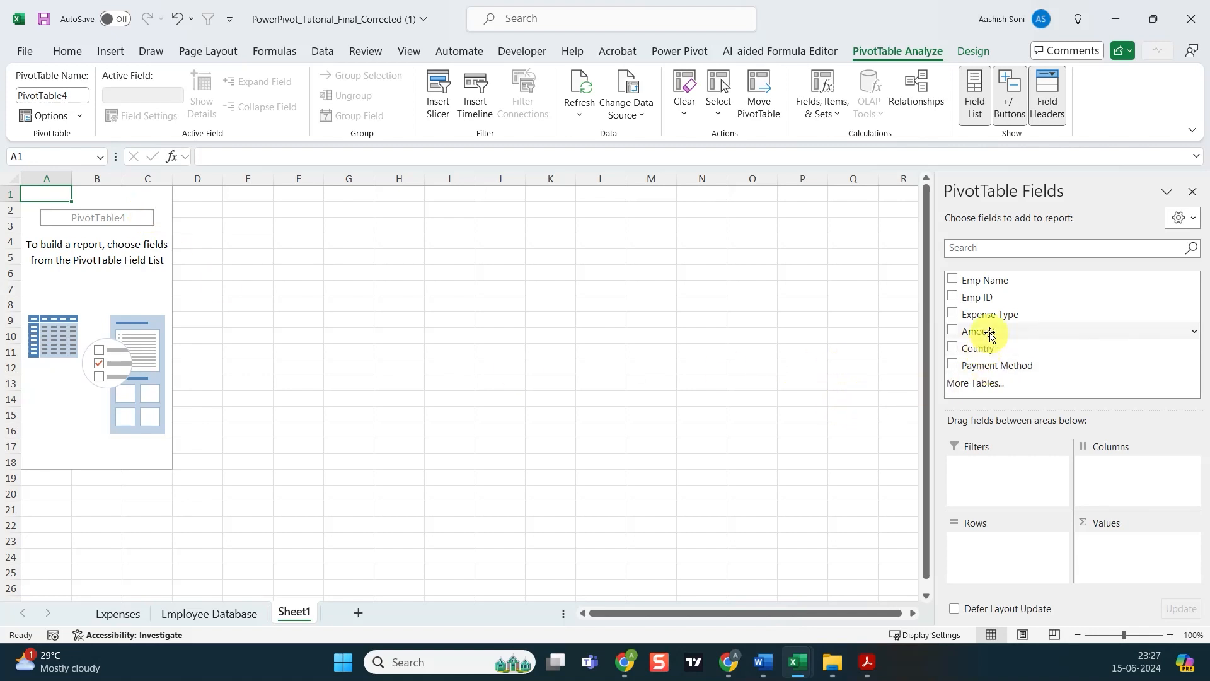
pyautogui.moveTo(976, 314); pyautogui.dragTo(1002, 540)
pyautogui.moveTo(976, 332); pyautogui.dragTo(1134, 570)
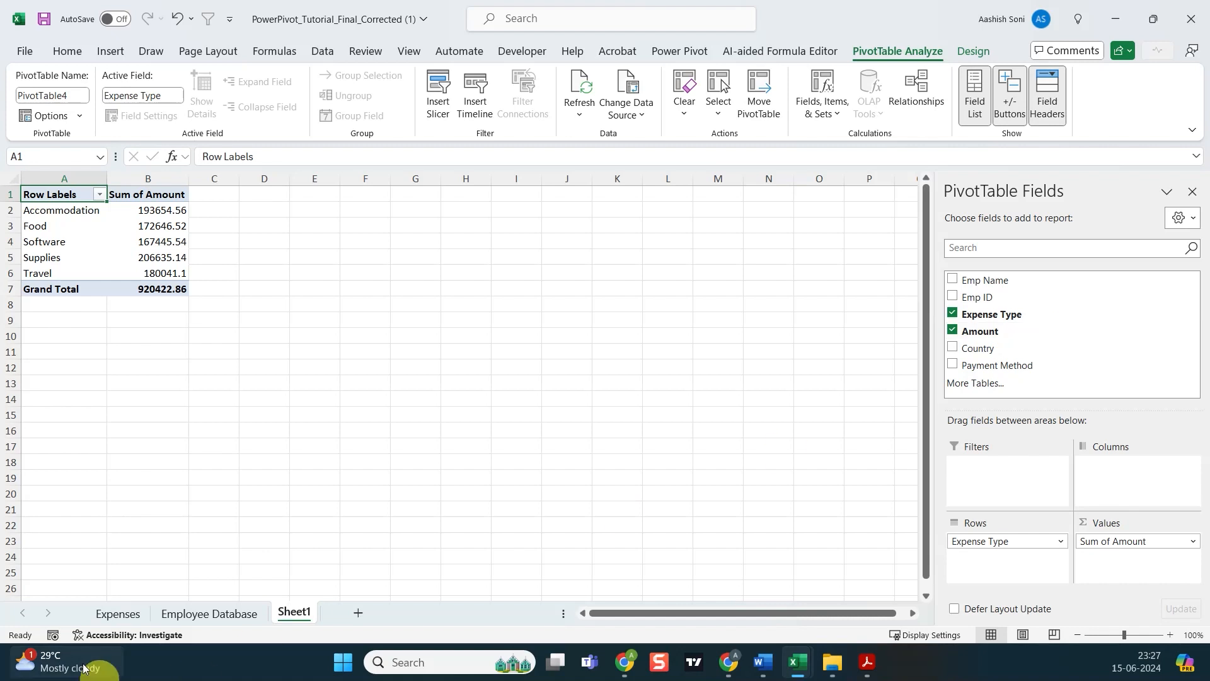
# - Compare the PivotTable's available fields with the Expenses columns and the Employee Database's Emp ID, department, cost center and region columns
pyautogui.click(114, 612)
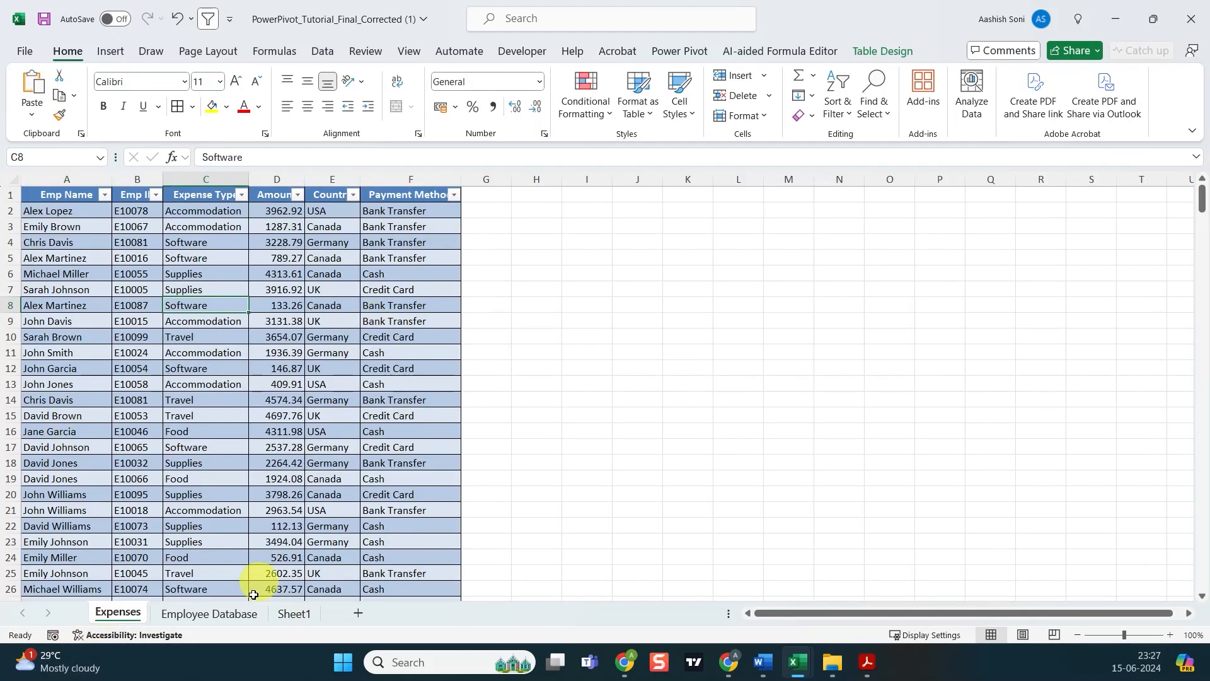
pyautogui.click(289, 613)
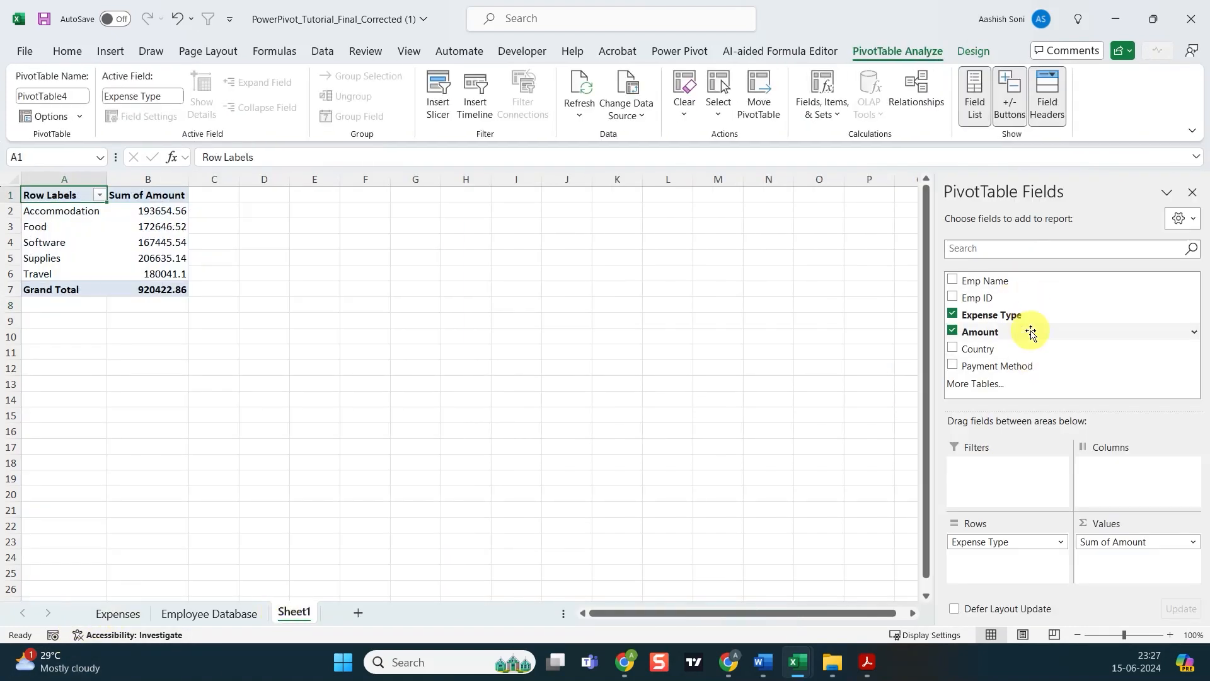
pyautogui.click(205, 613)
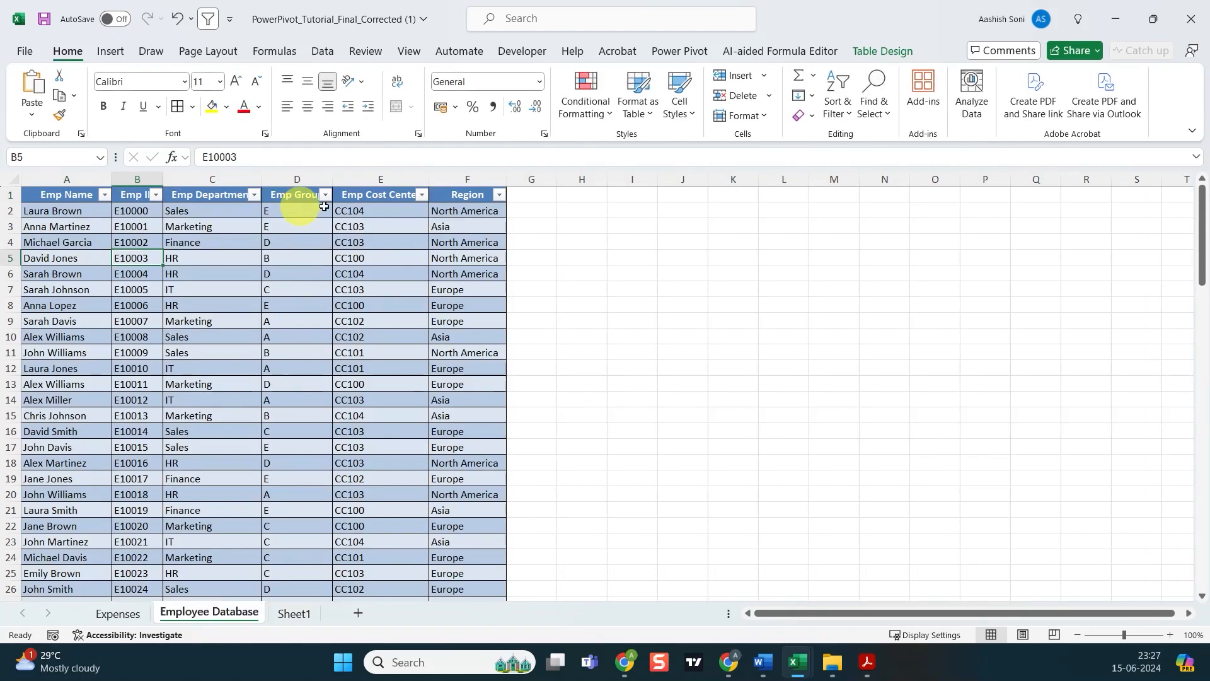
pyautogui.click(465, 186)
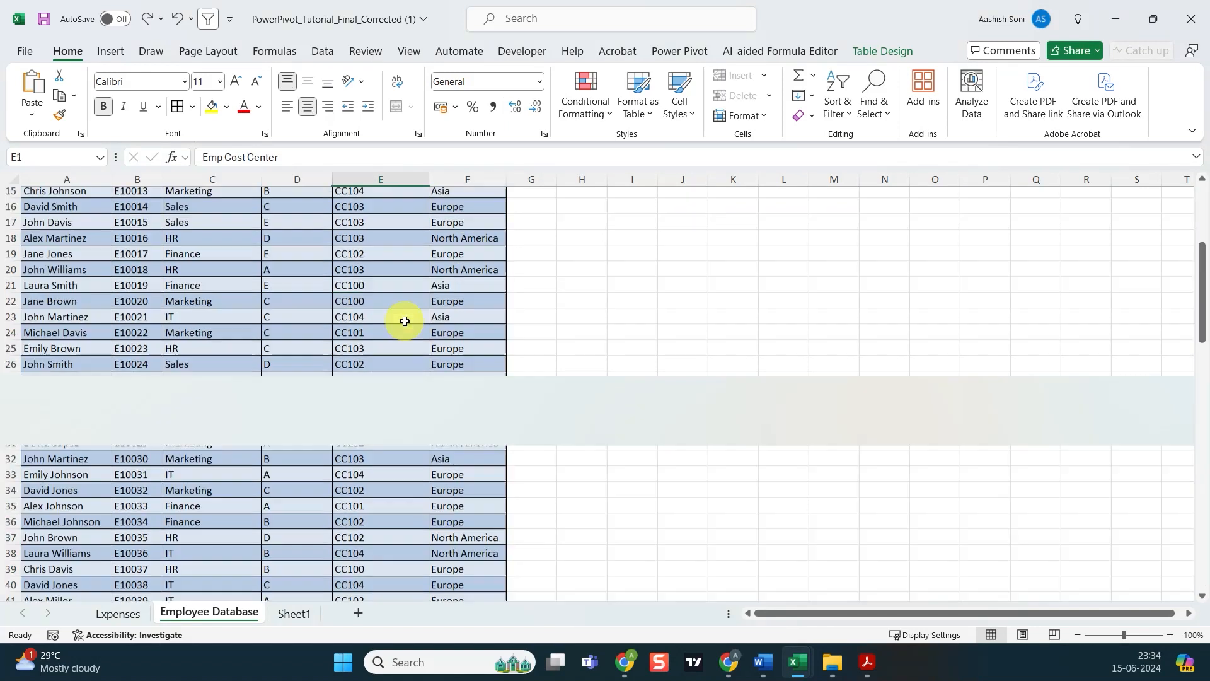
pyautogui.scroll(5, 405, 321)
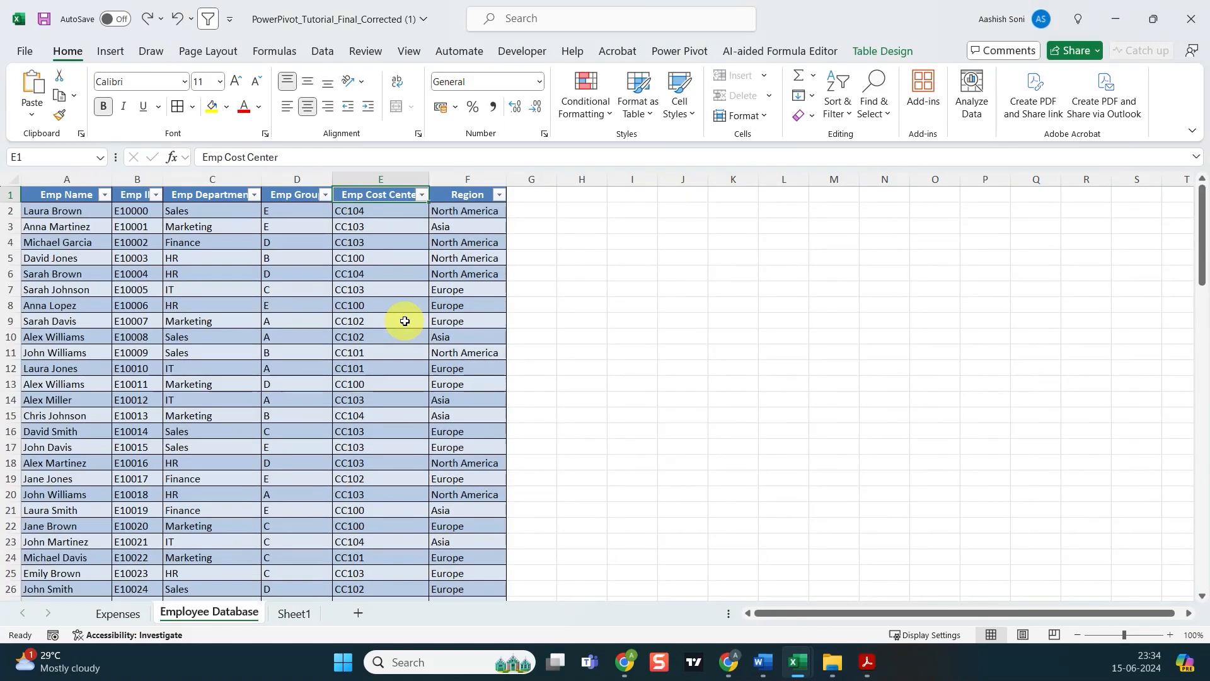
pyautogui.click(129, 179)
pyautogui.click(182, 305)
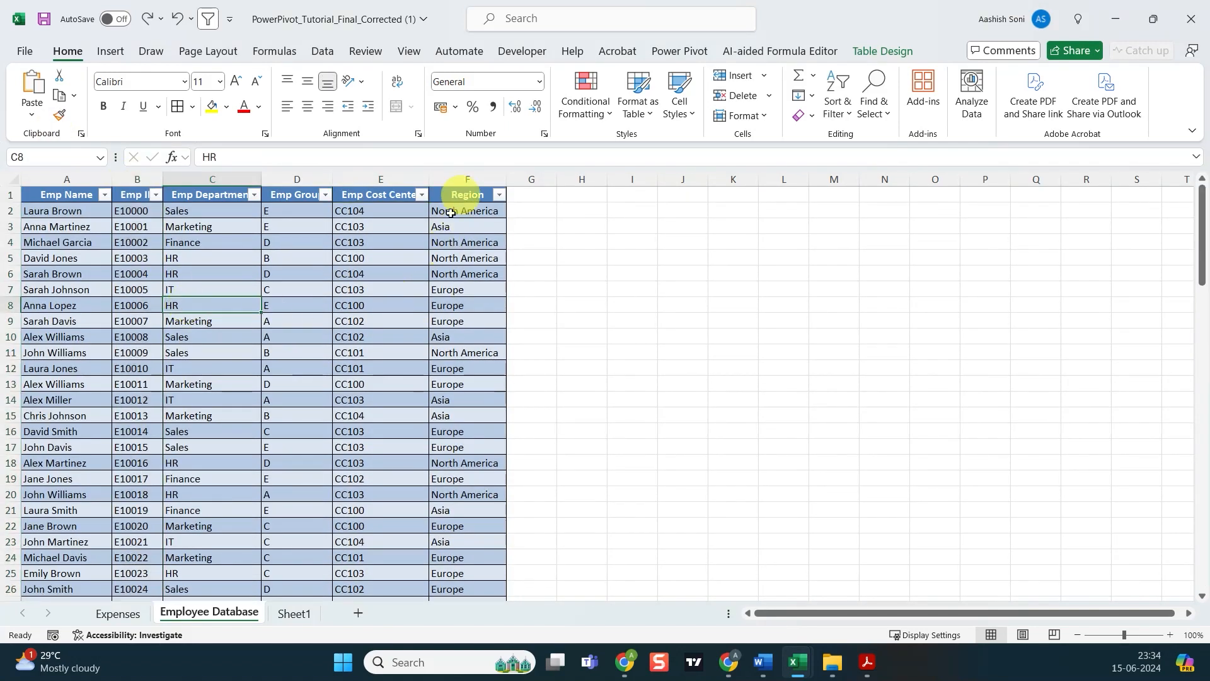
# - Copy the Emp ID column from the Expenses sheet into column H of the Employee Database sheet
pyautogui.click(130, 613)
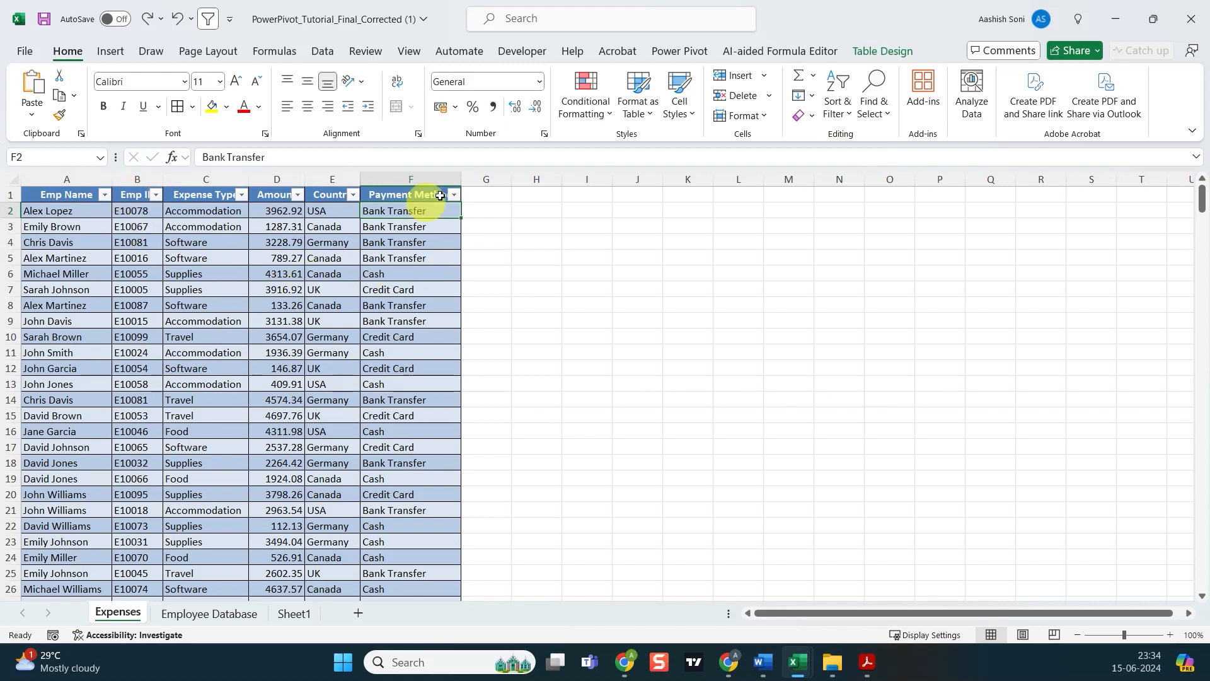
pyautogui.click(143, 179)
pyautogui.hotkey('ctrl', 'c')
pyautogui.click(237, 611)
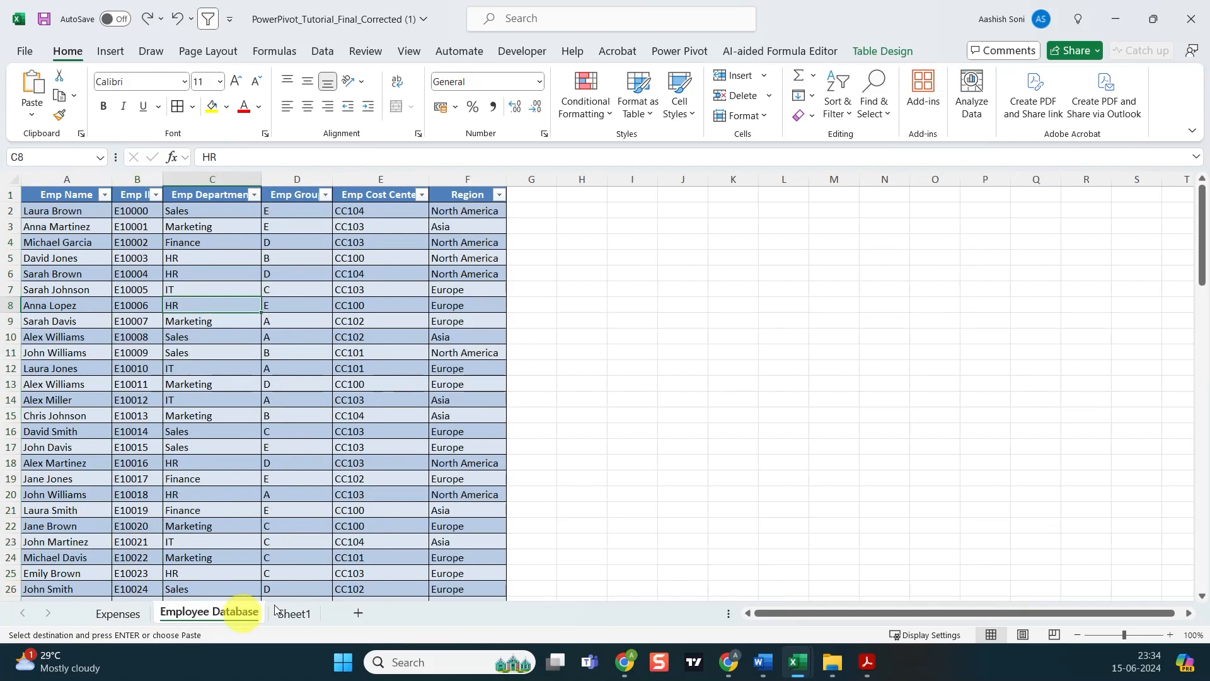
pyautogui.click(583, 179)
pyautogui.hotkey('ctrl', 'v')
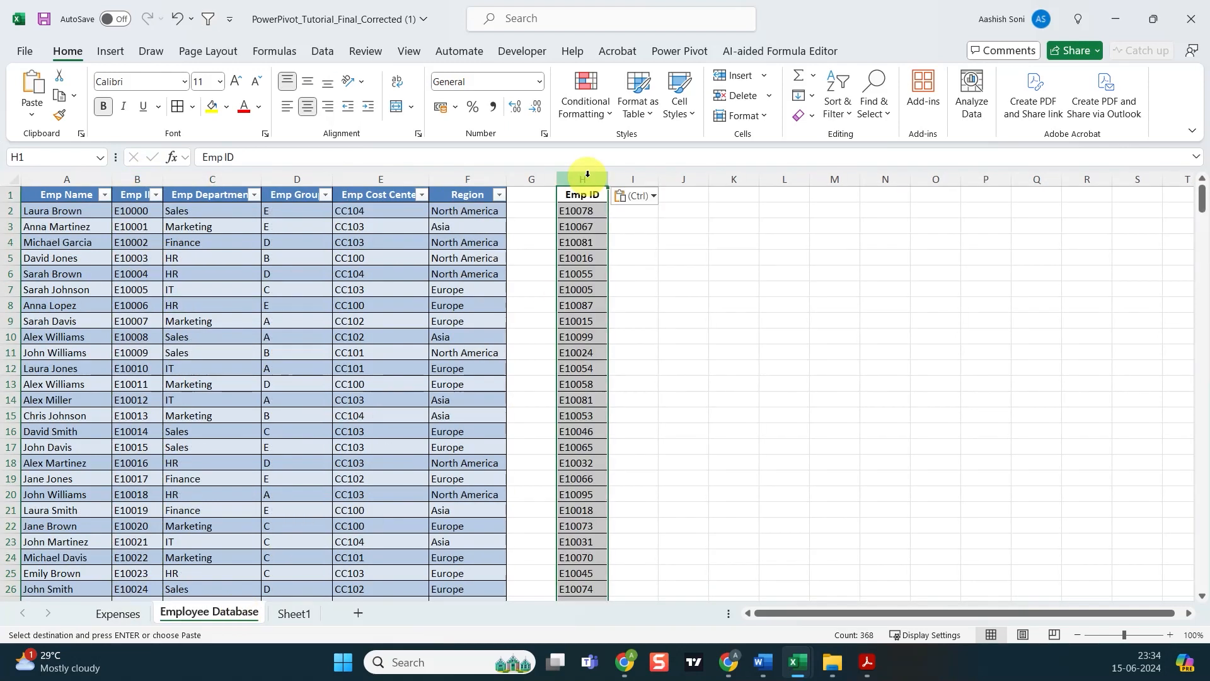
# - Start a VLOOKUP formula in cell I2 of the Employee Database sheet with H2 as the lookup value
pyautogui.click(627, 212)
pyautogui.write('=vlo')
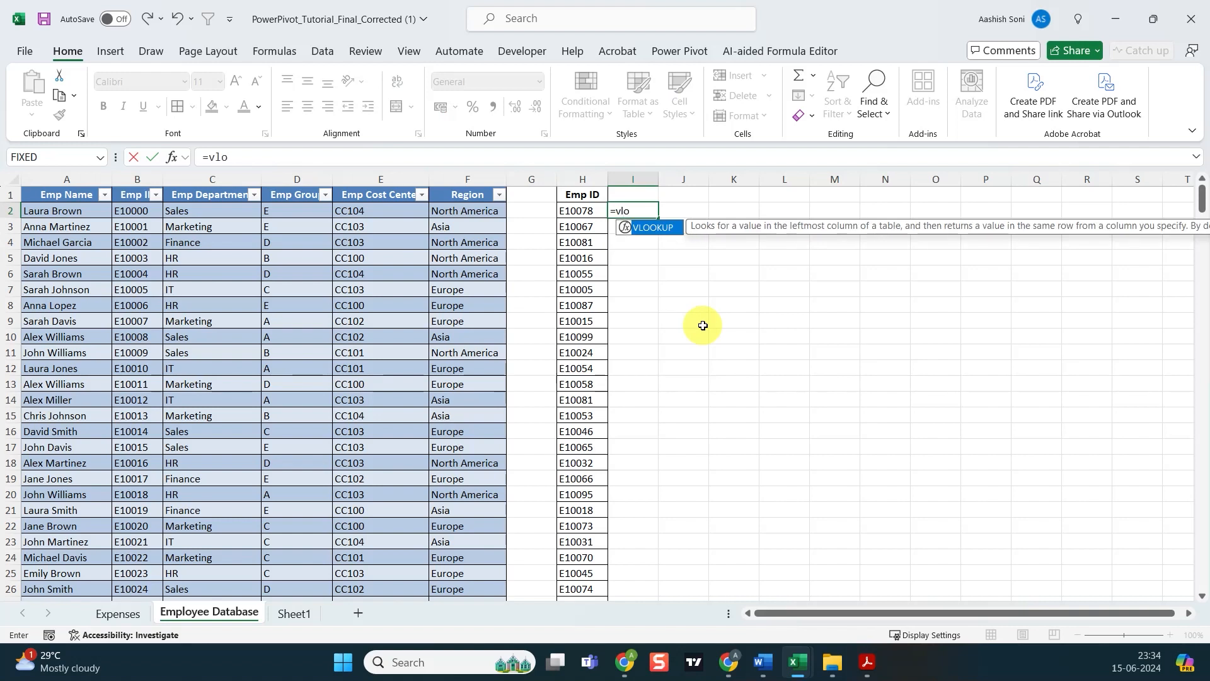
pyautogui.write('o')
pyautogui.press('Tab')
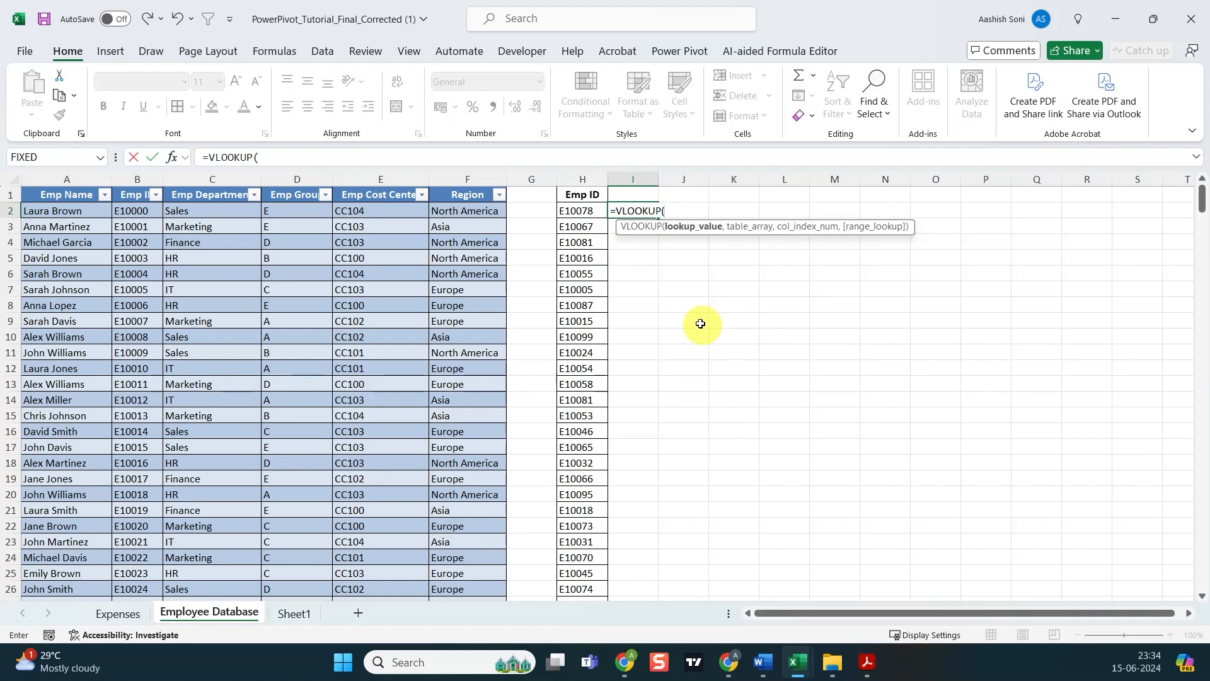
pyautogui.click(592, 209)
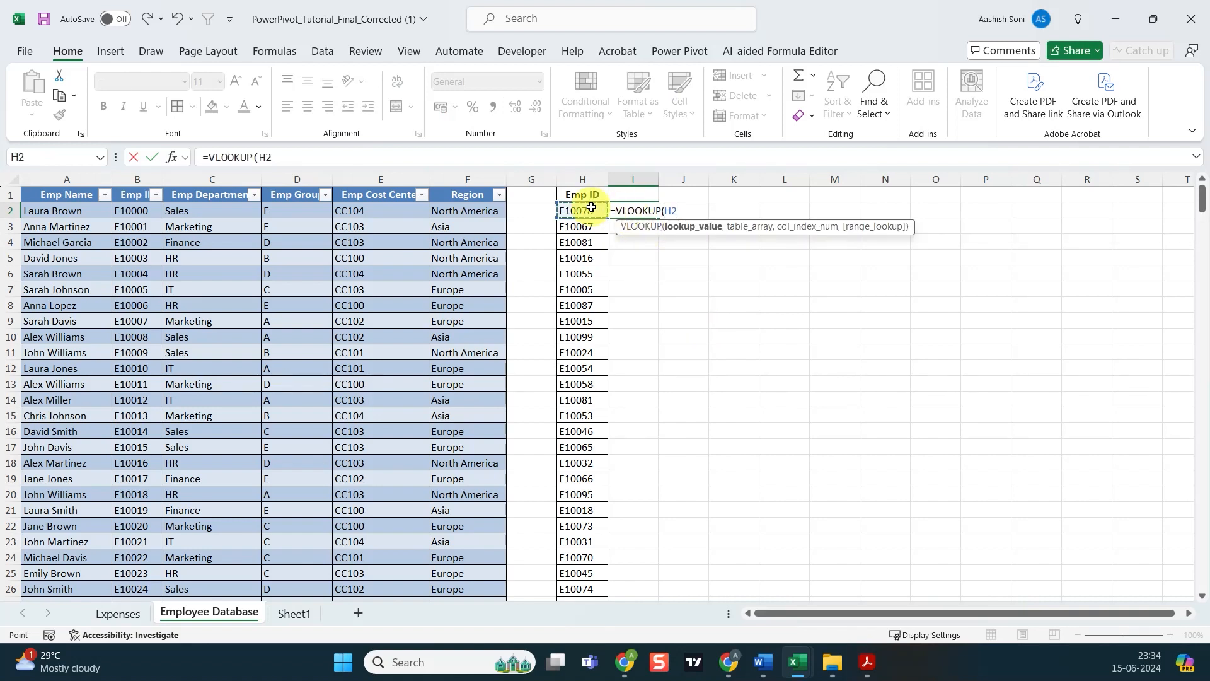
pyautogui.write(',')
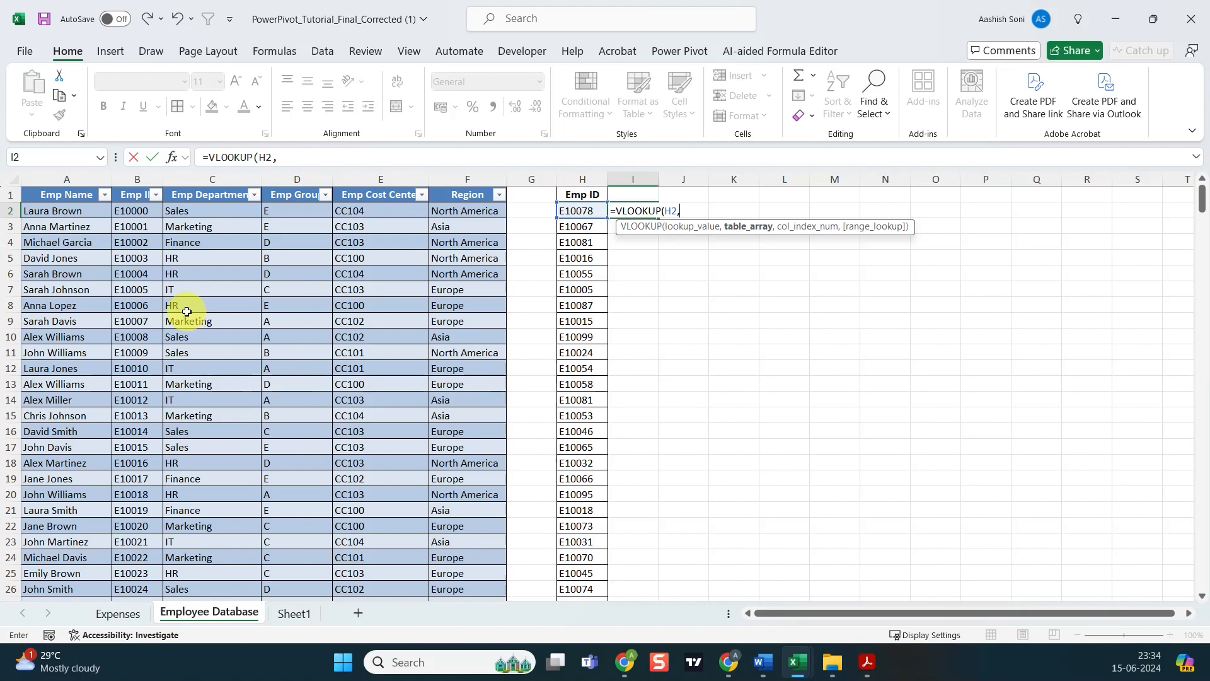
# - Set the lookup's table array to the emp table's Emp ID through Region columns, including the headers
pyautogui.click(137, 196)
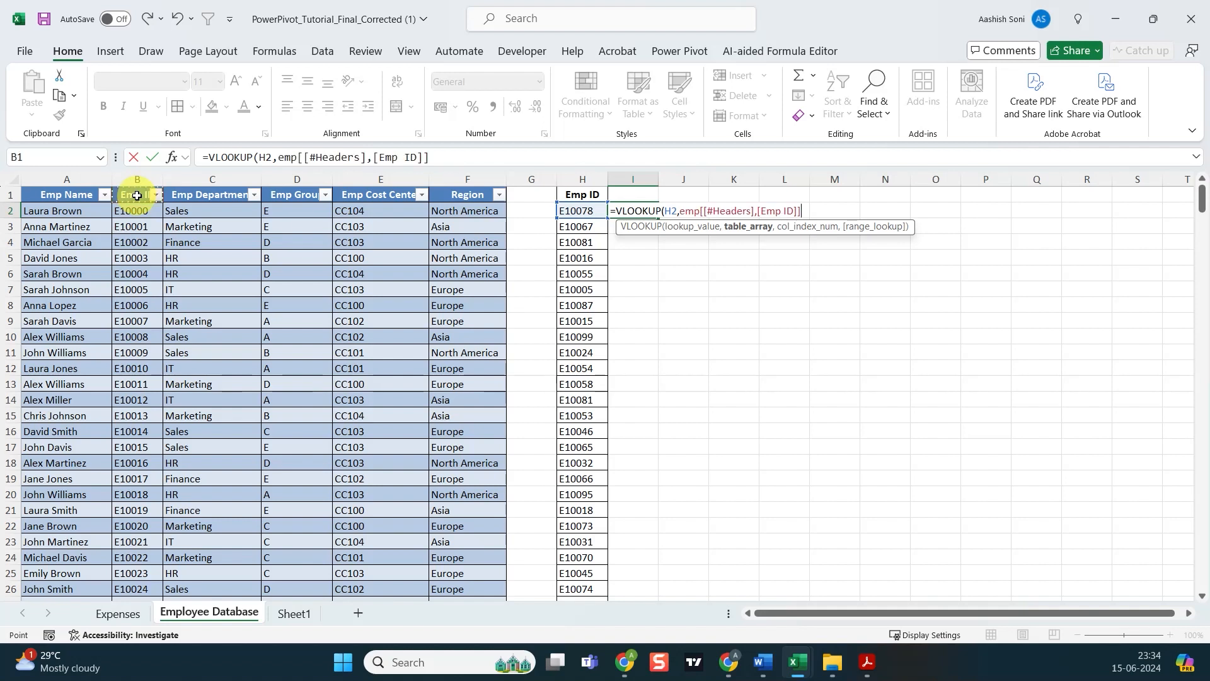
pyautogui.hotkey('shift', 'Right')
pyautogui.hotkey('shift', 'Right')
pyautogui.hotkey('shift', 'Right')
pyautogui.hotkey('shift', 'Right')
pyautogui.hotkey('ctrl', 'shift', 'Down')
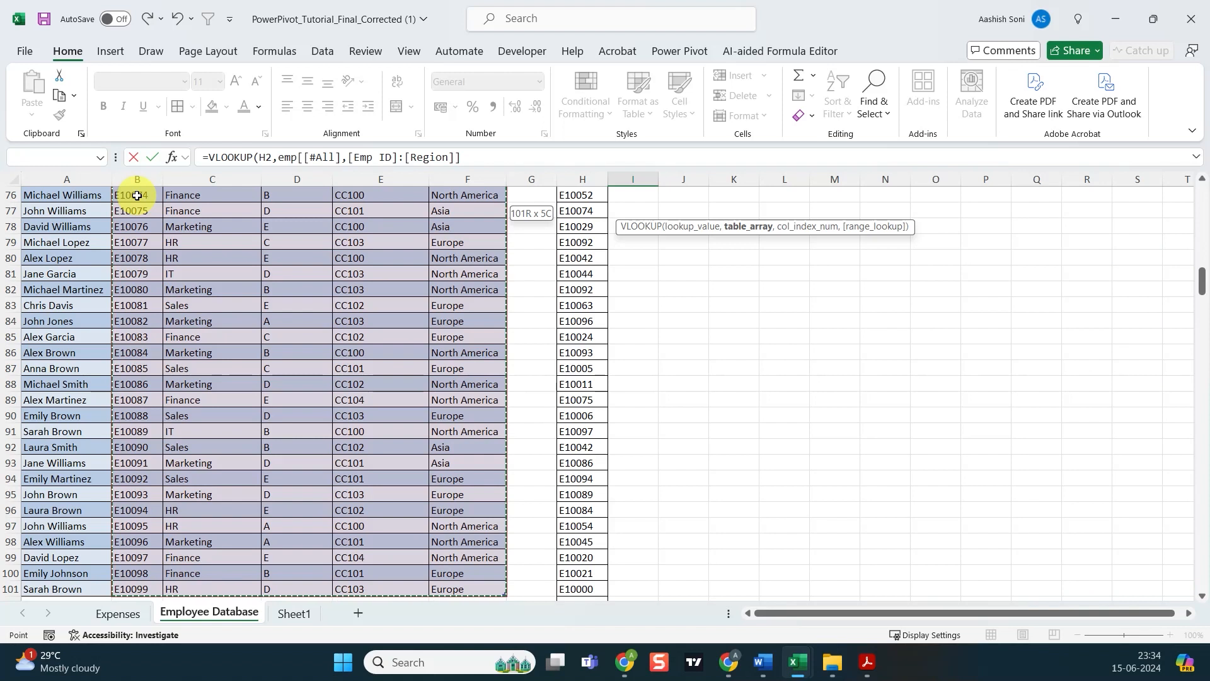
pyautogui.write(',')
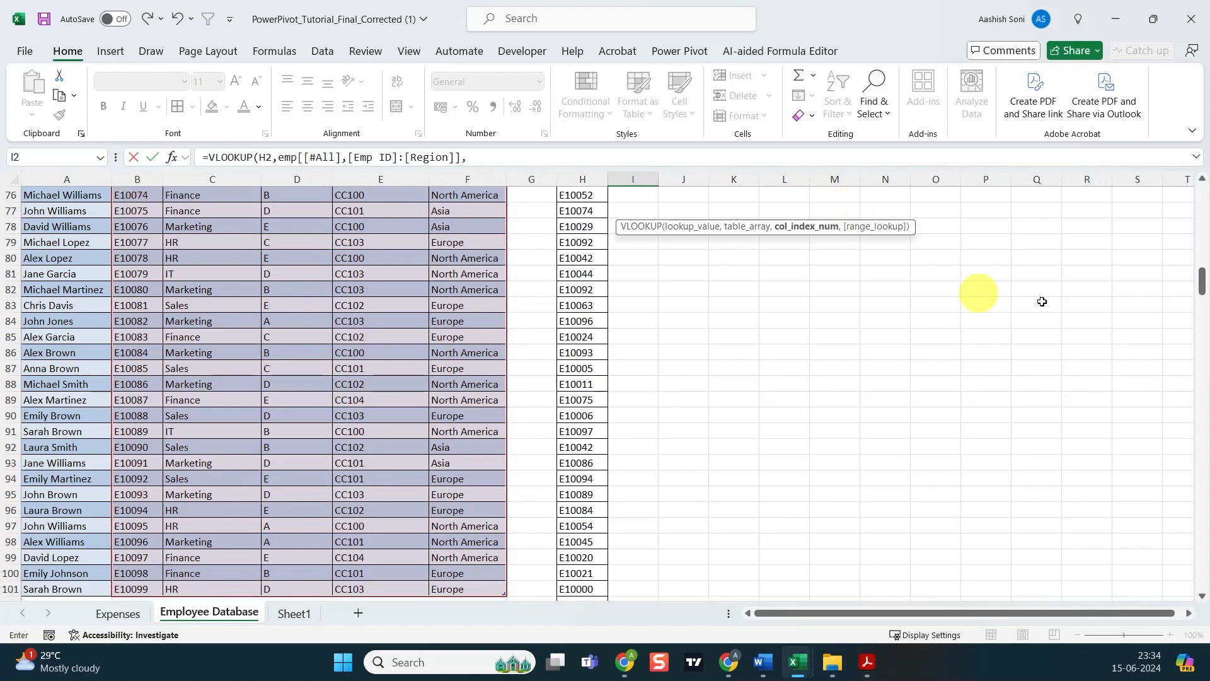
pyautogui.moveTo(1200, 281); pyautogui.dragTo(1201, 189)
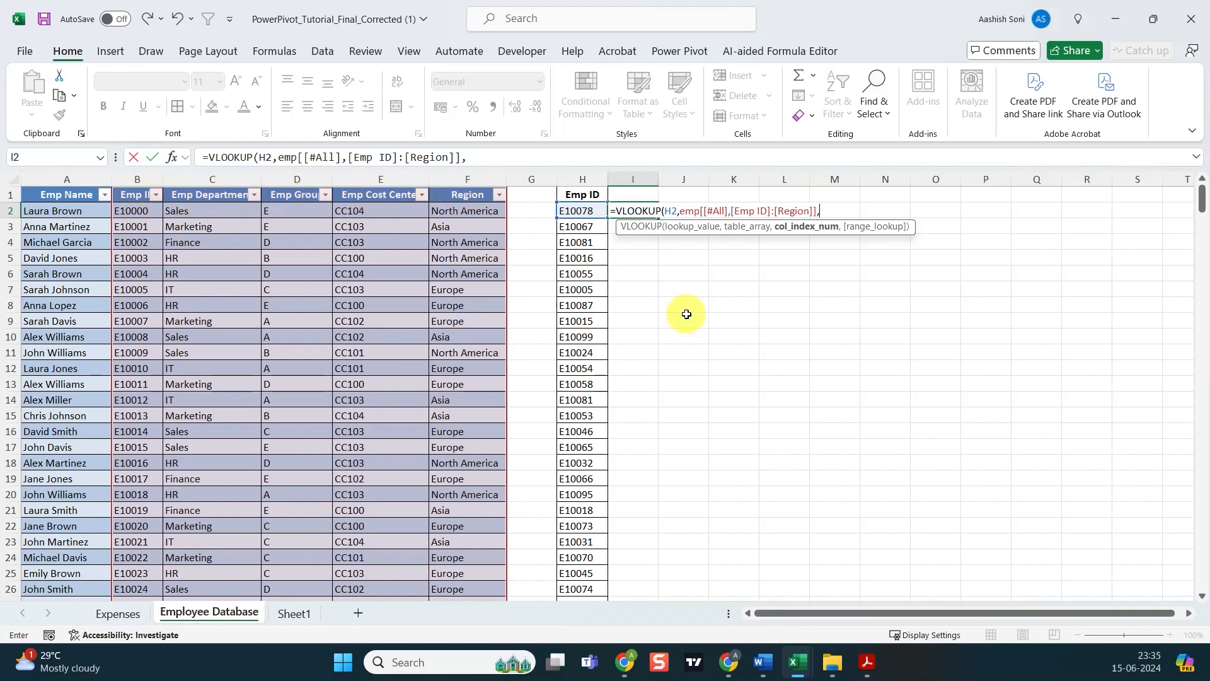
# - Complete the VLOOKUP with column index 5 and FALSE for an exact match, and fill it down column I
pyautogui.write(',')
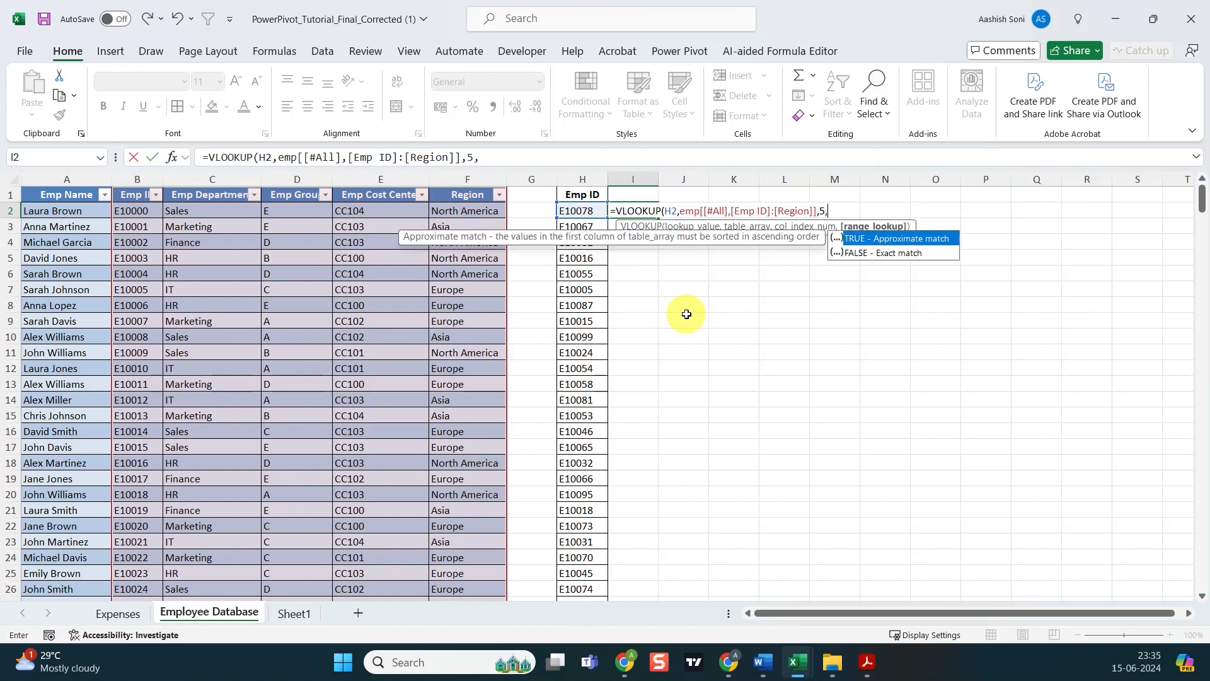
pyautogui.press('Down')
pyautogui.press('Tab')
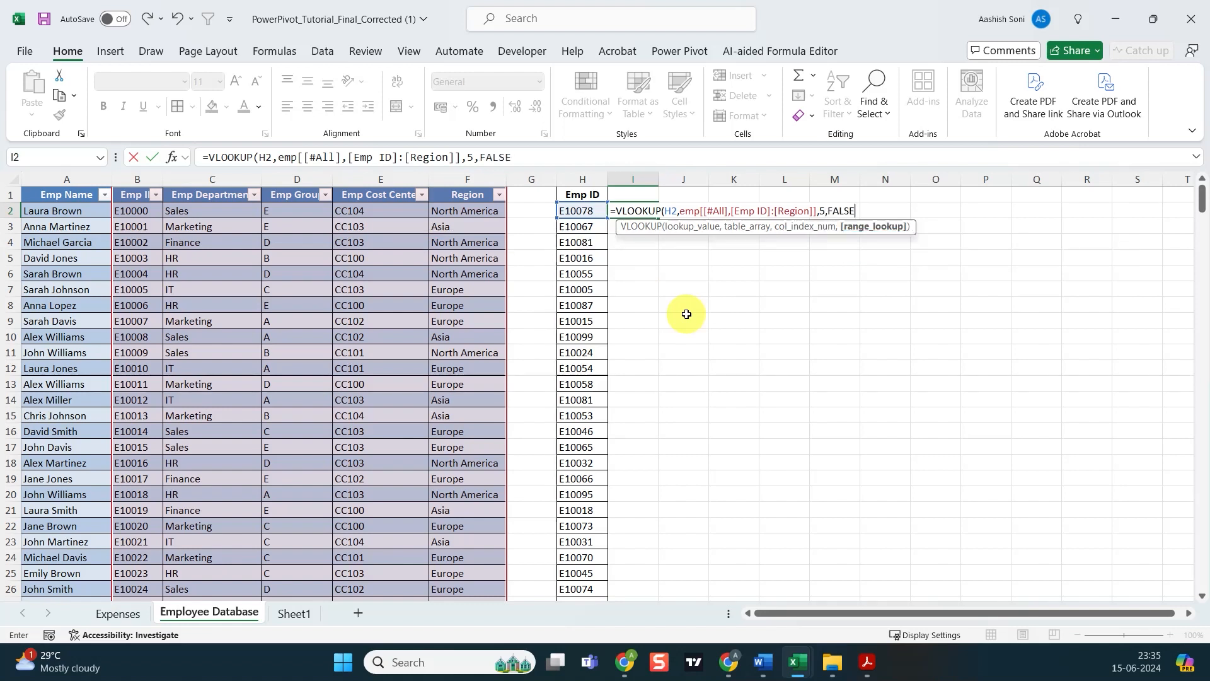
pyautogui.hotkey('ctrl', 'Return')
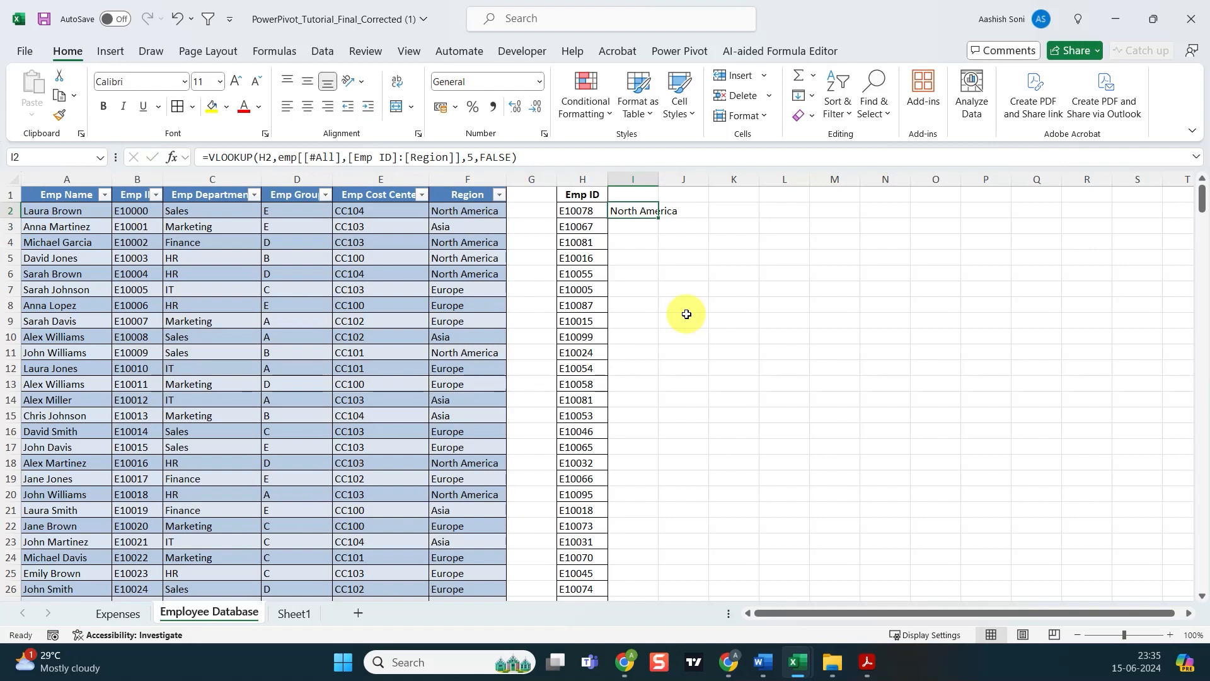
pyautogui.doubleClick(660, 217)
# - Copy the looked-up regions from column I and paste them as values into the Expenses sheet from cell G2
pyautogui.hotkey('ctrl', 'c')
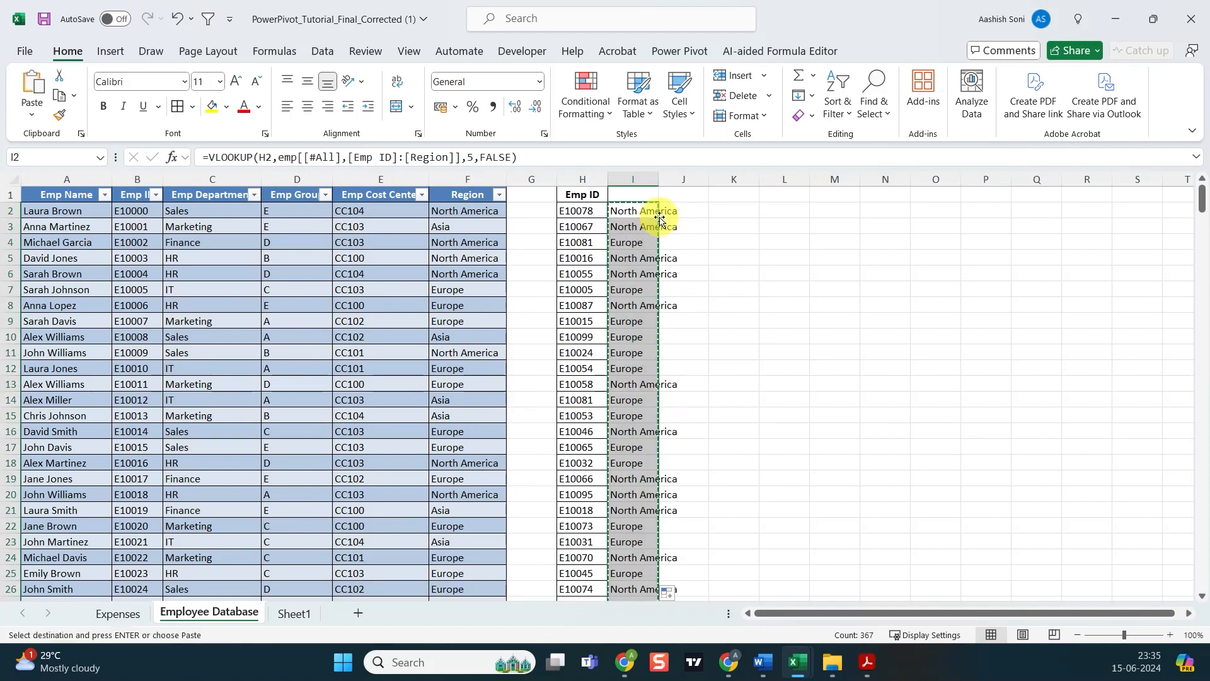
pyautogui.click(128, 614)
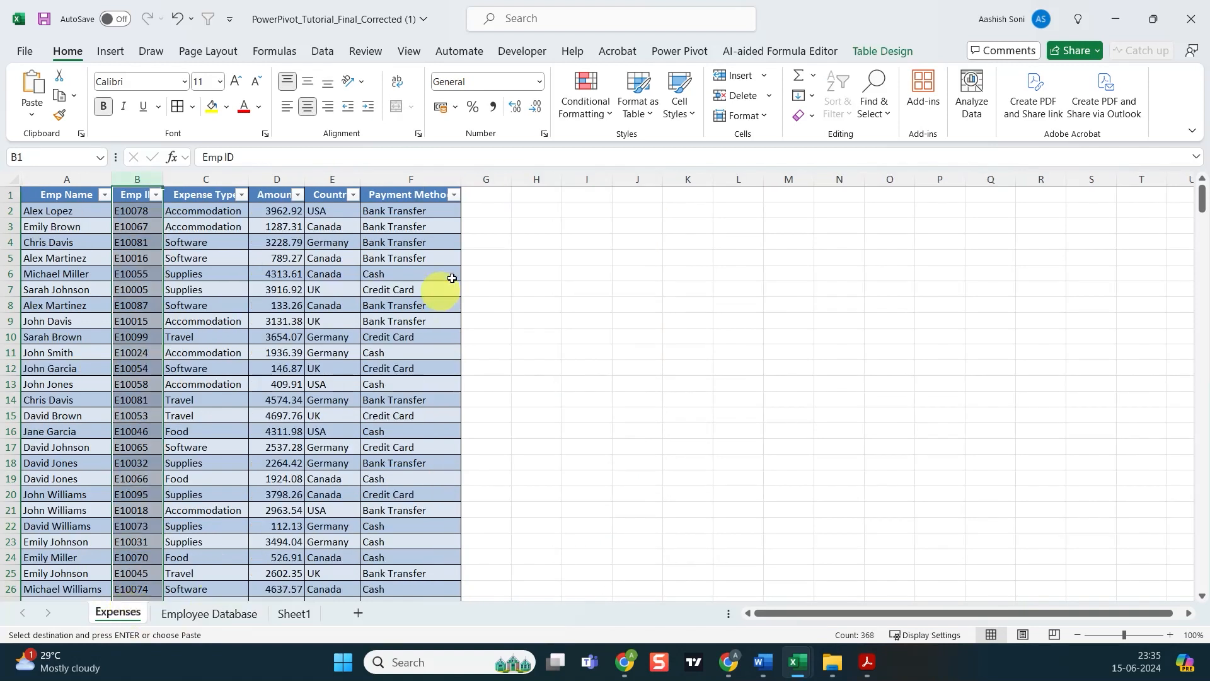
pyautogui.click(487, 210)
pyautogui.rightClick(485, 211)
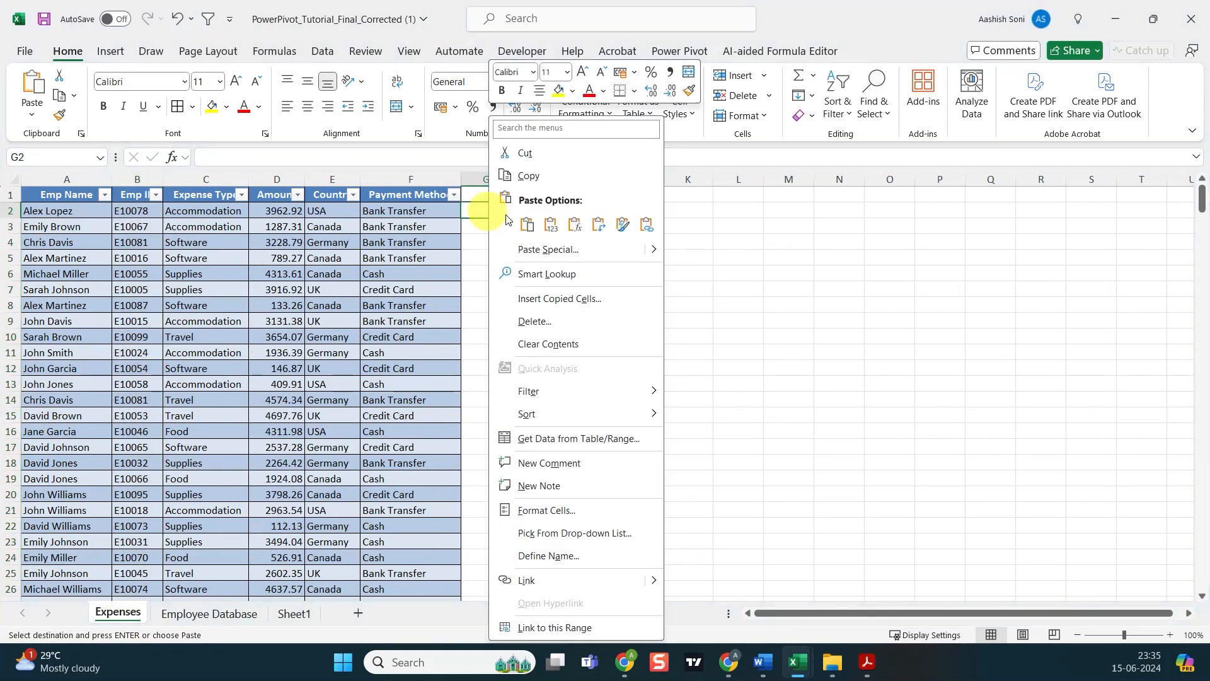
pyautogui.click(550, 225)
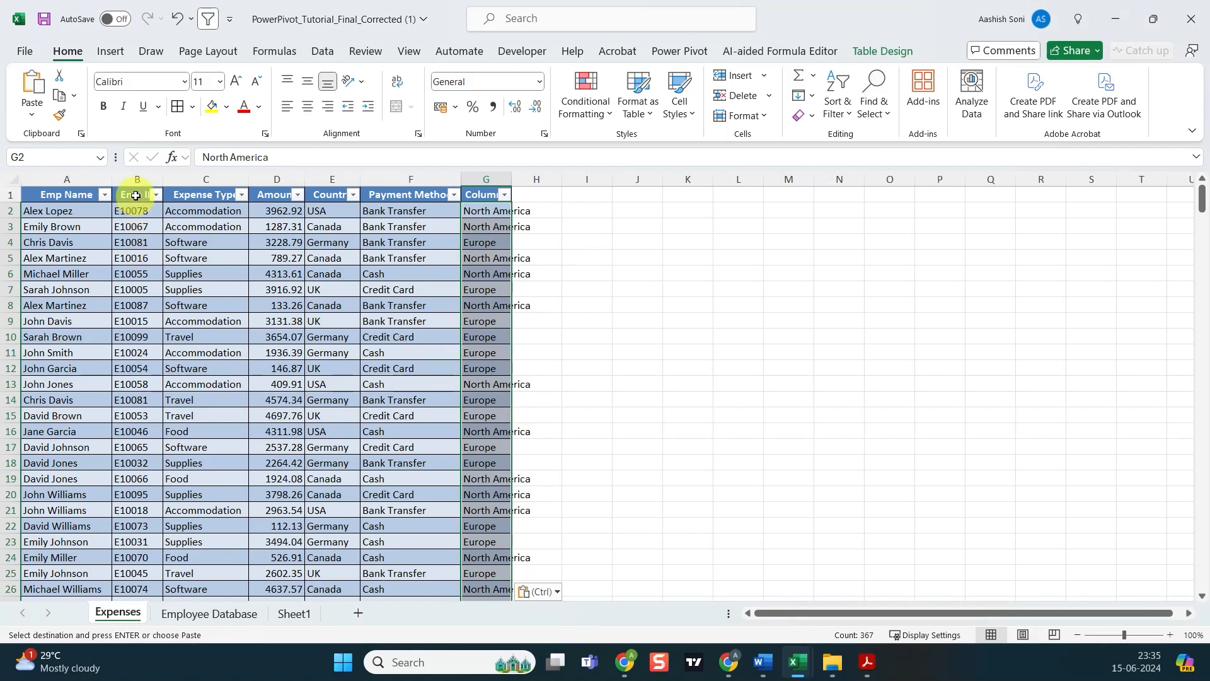
# - Undo the pasted region values, the lookup formulas and the Emp ID copy in column H
pyautogui.hotkey('ctrl', 'z')
pyautogui.hotkey('ctrl', 'z')
pyautogui.hotkey('ctrl', 'z')
pyautogui.hotkey('ctrl', 'z')
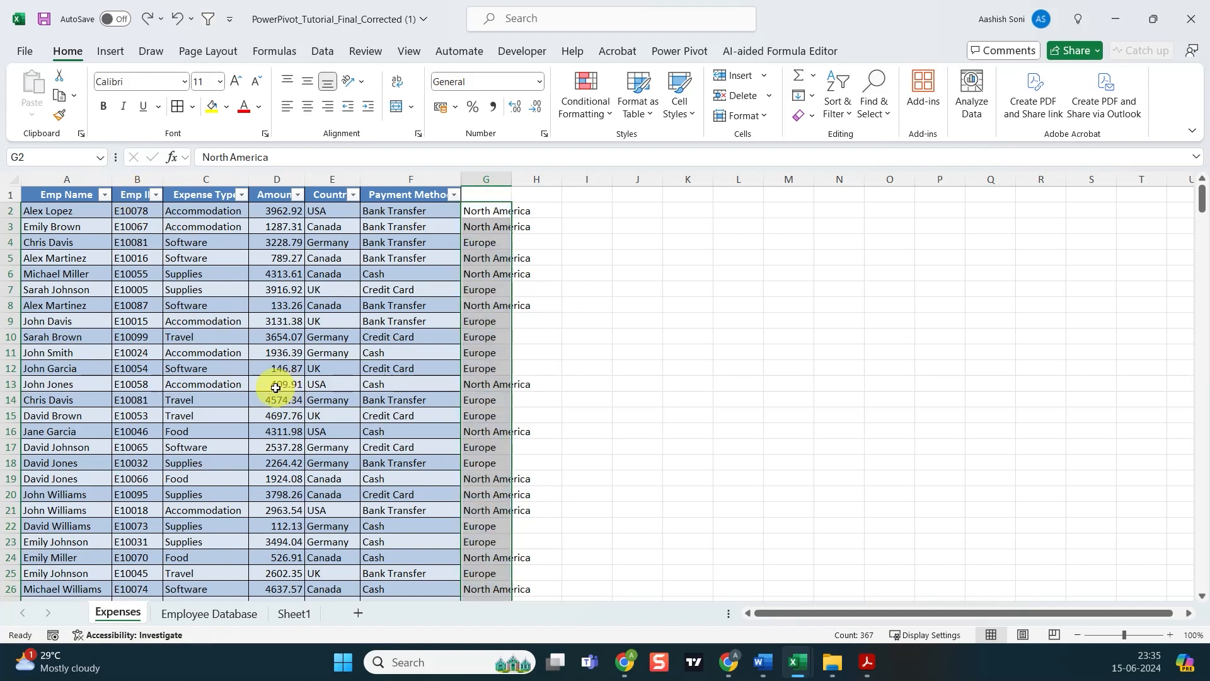
pyautogui.hotkey('ctrl', 'z')
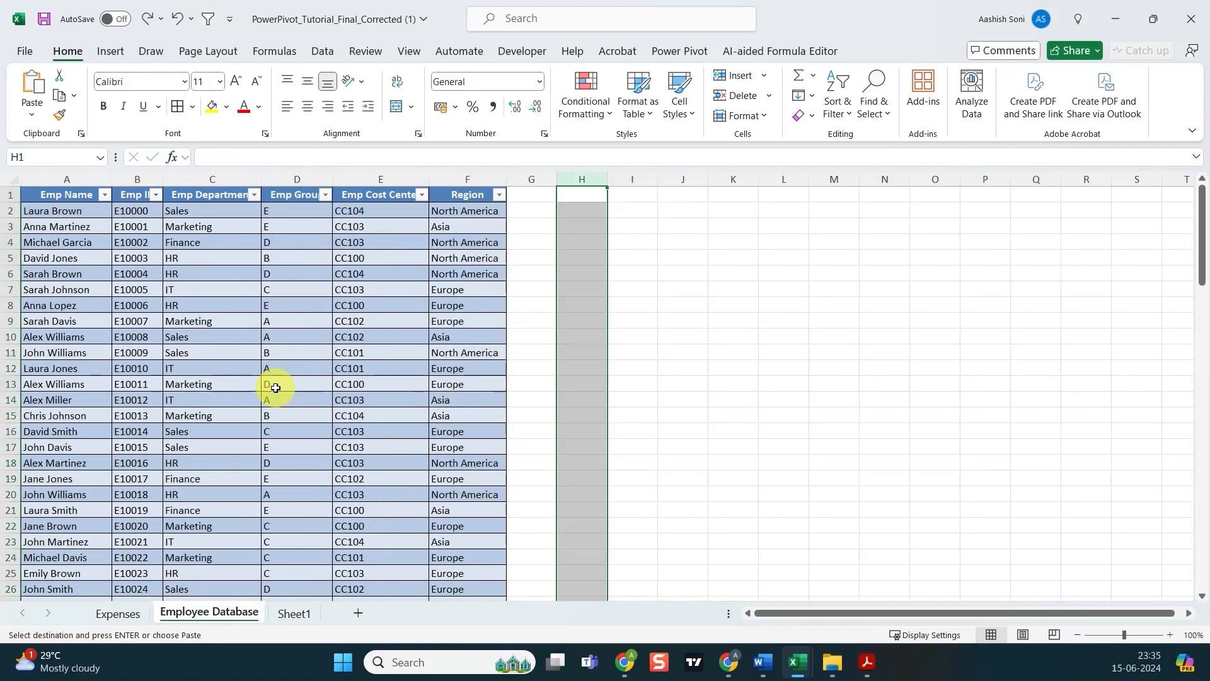
# - Start a VLOOKUP formula in cell G2 of the Expenses sheet with that row's Emp ID as the lookup value
pyautogui.click(119, 613)
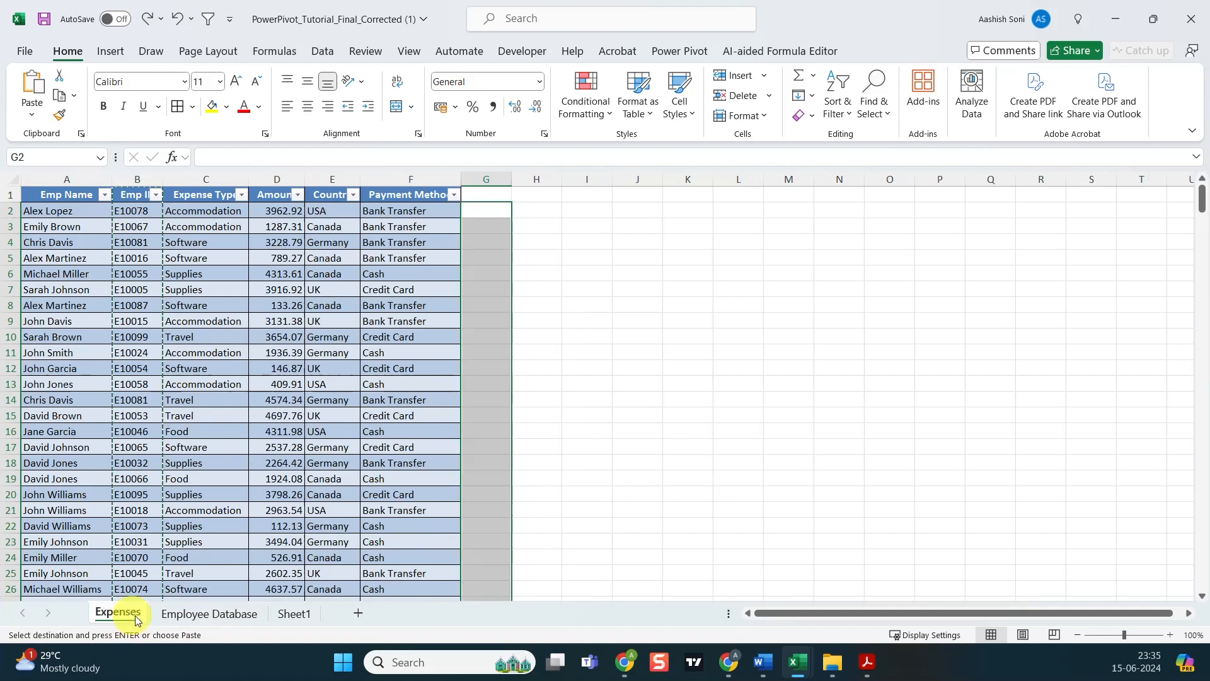
pyautogui.click(480, 209)
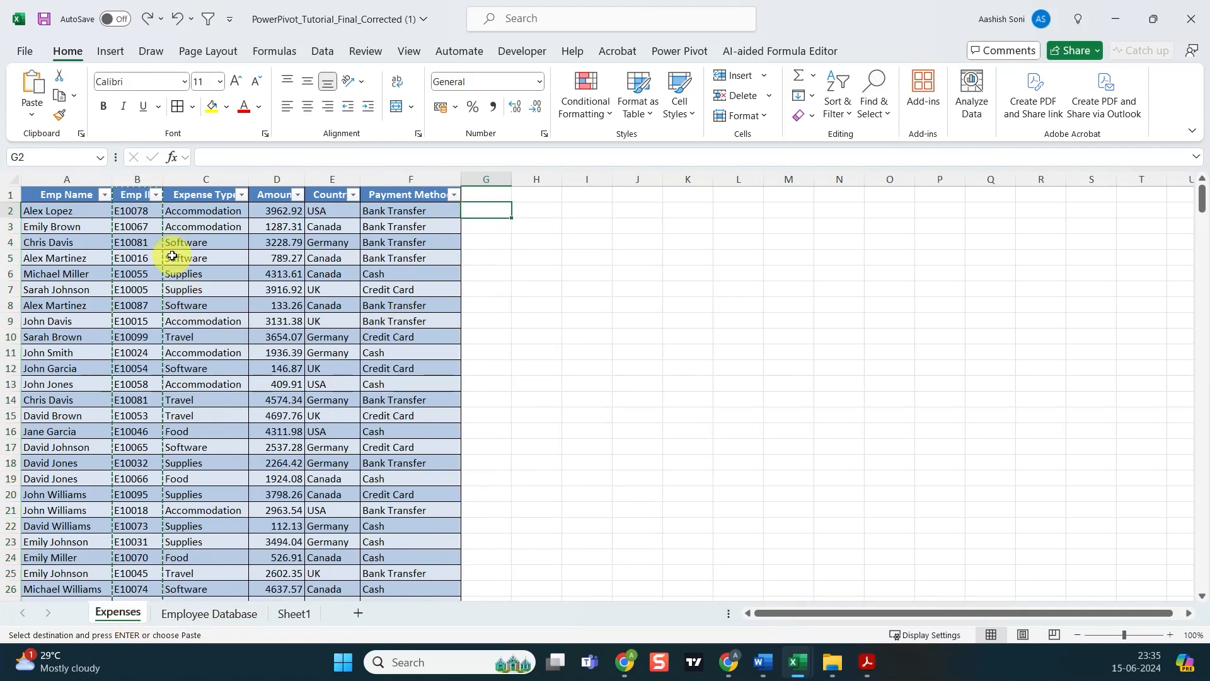
pyautogui.write('=')
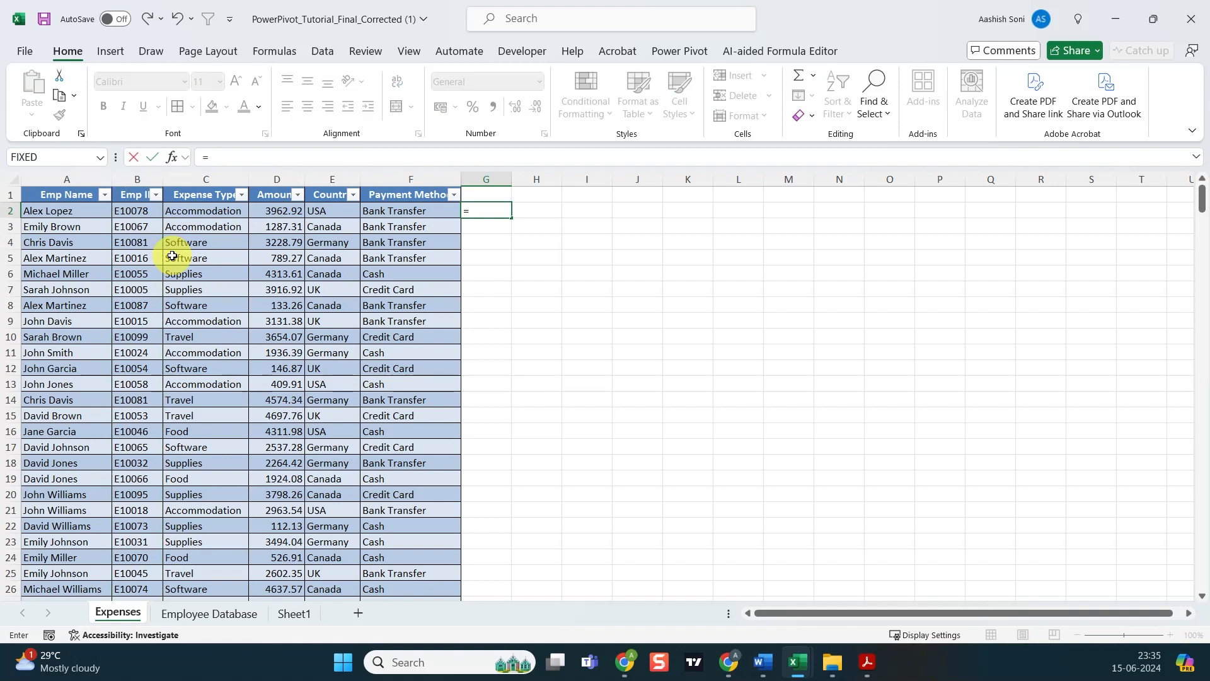
pyautogui.write('vlook')
pyautogui.press('Tab')
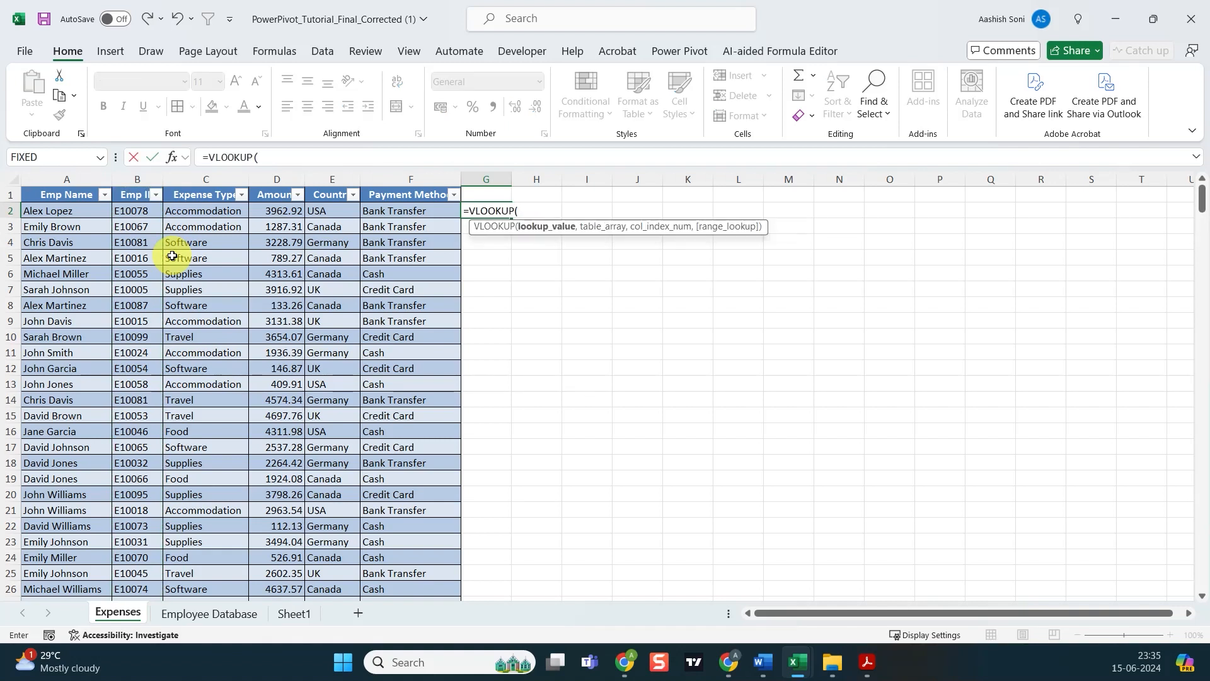
pyautogui.click(149, 211)
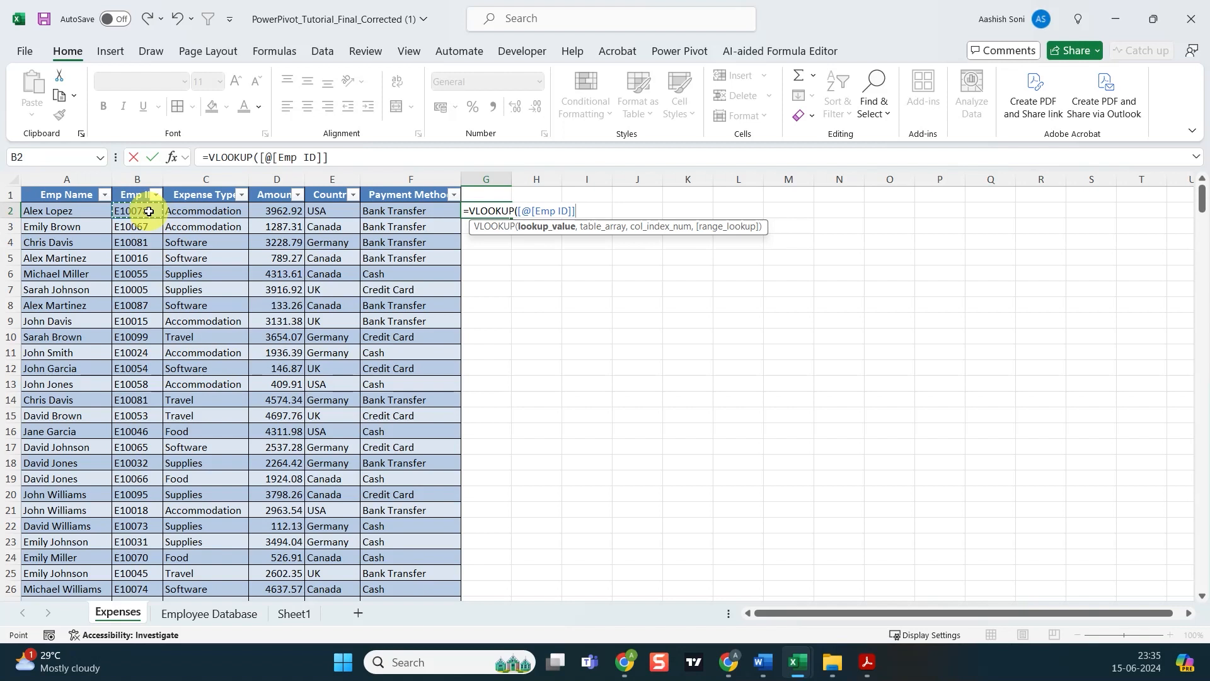
pyautogui.write(',')
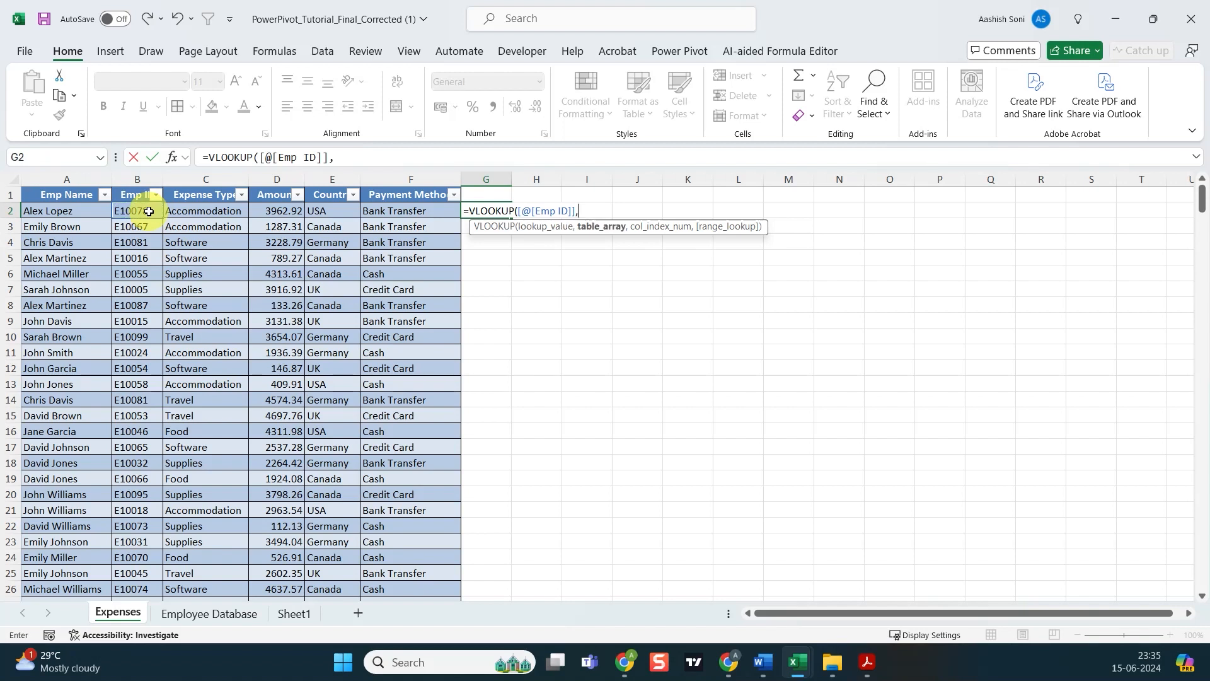
# - Set the table array to the Emp ID through Region data columns of the emp table on the Employee Database sheet
pyautogui.click(207, 611)
pyautogui.click(141, 210)
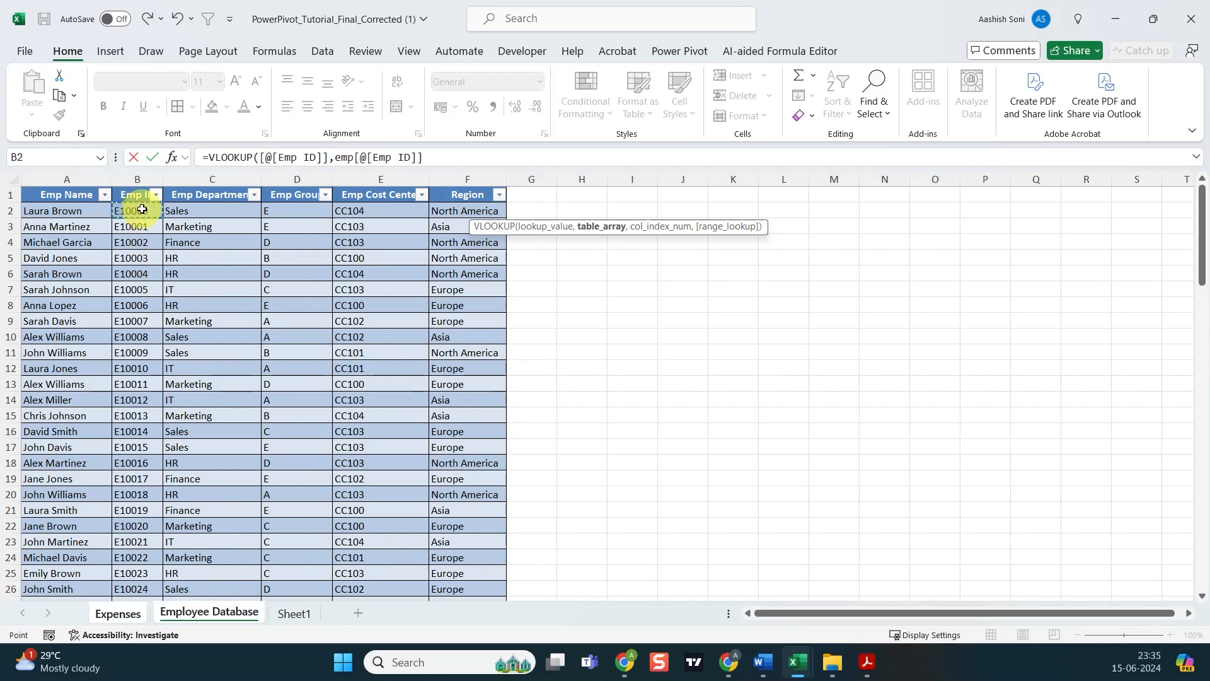
pyautogui.hotkey('shift', 'Right')
pyautogui.hotkey('shift', 'Right')
pyautogui.hotkey('shift', 'Right')
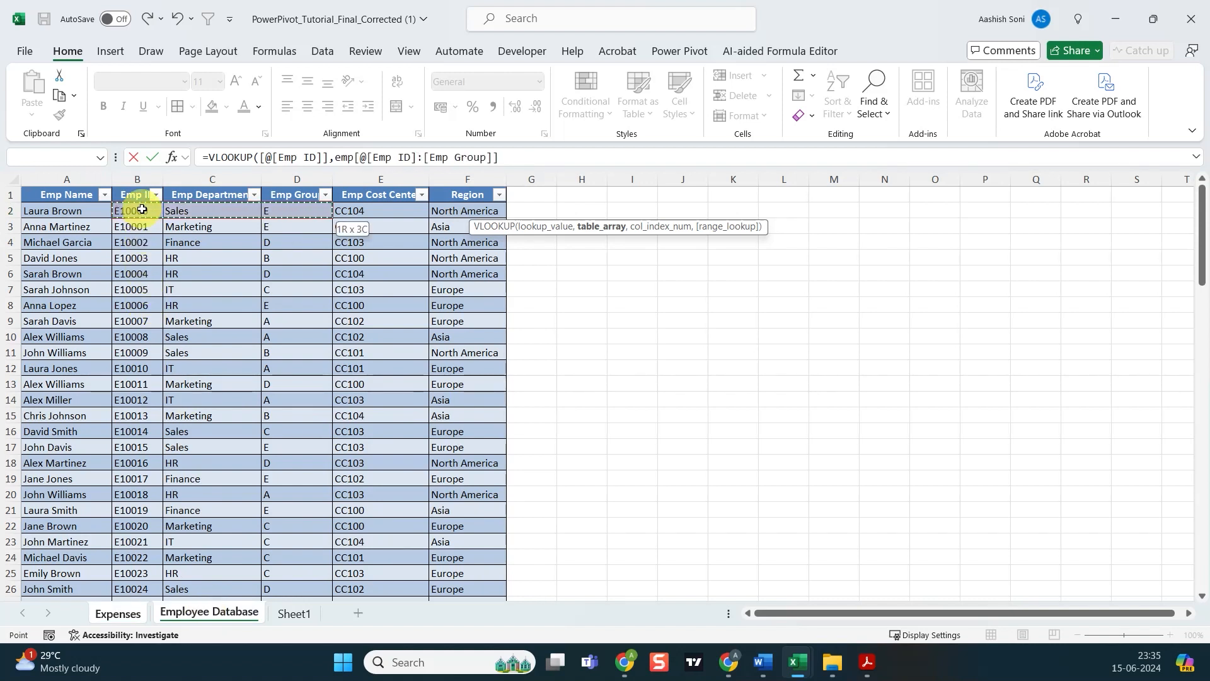
pyautogui.hotkey('shift', 'Right')
pyautogui.hotkey('ctrl', 'shift', 'Down')
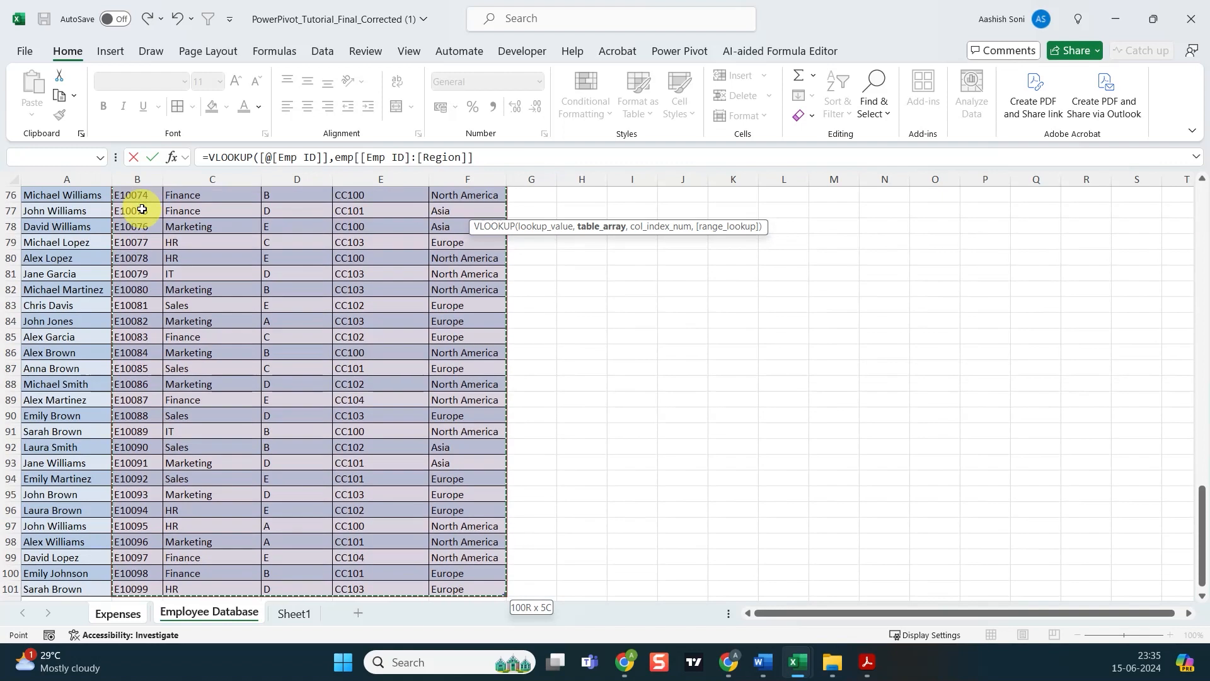
pyautogui.write(',')
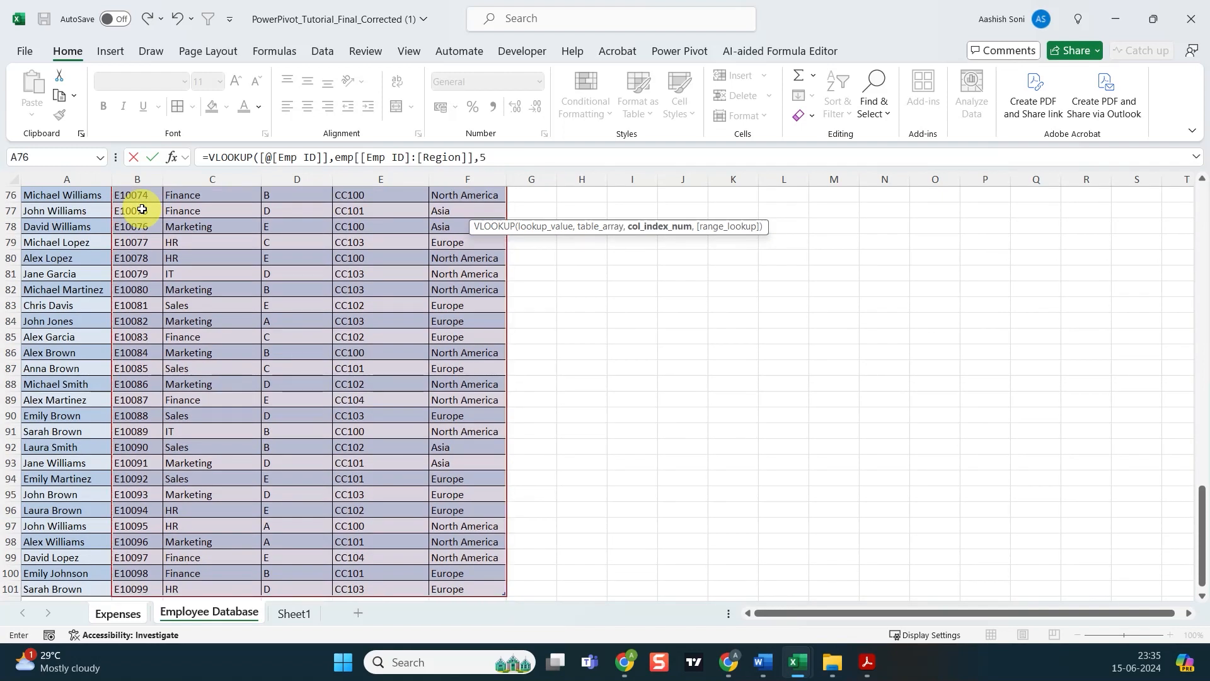
# - Complete the VLOOKUP with column index 5 and FALSE for an exact match, and enter it in the Expenses table
pyautogui.write('5,')
pyautogui.press('Down')
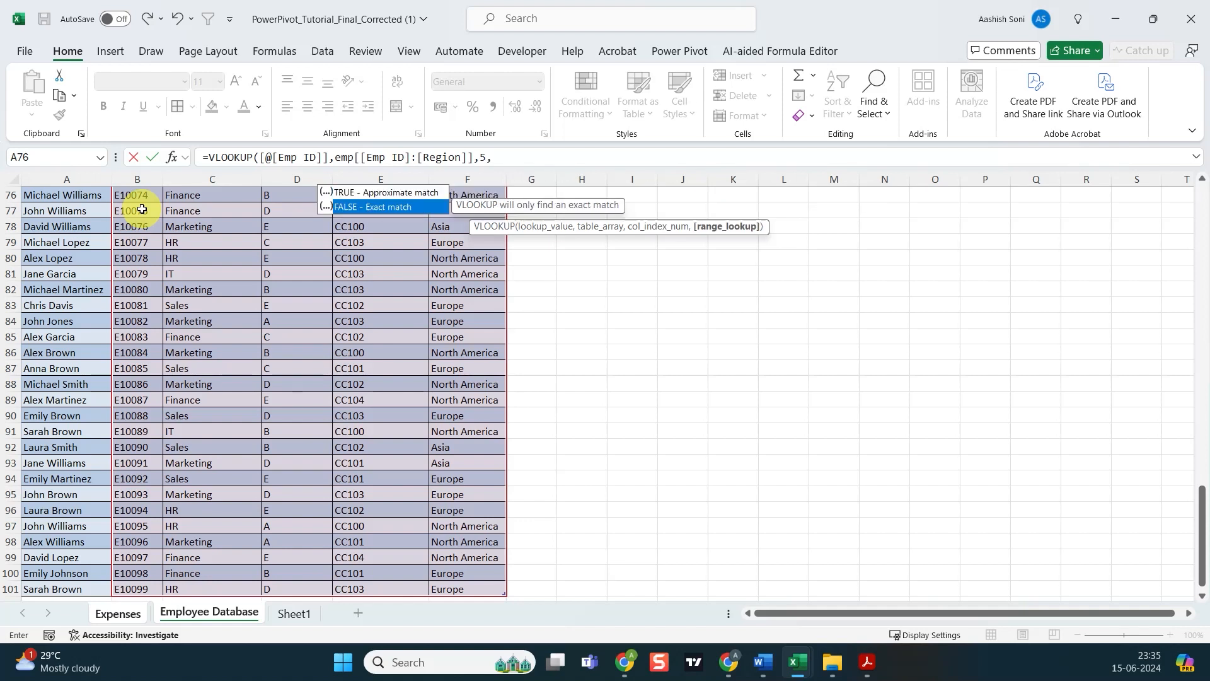
pyautogui.press('Tab')
pyautogui.press('Return')
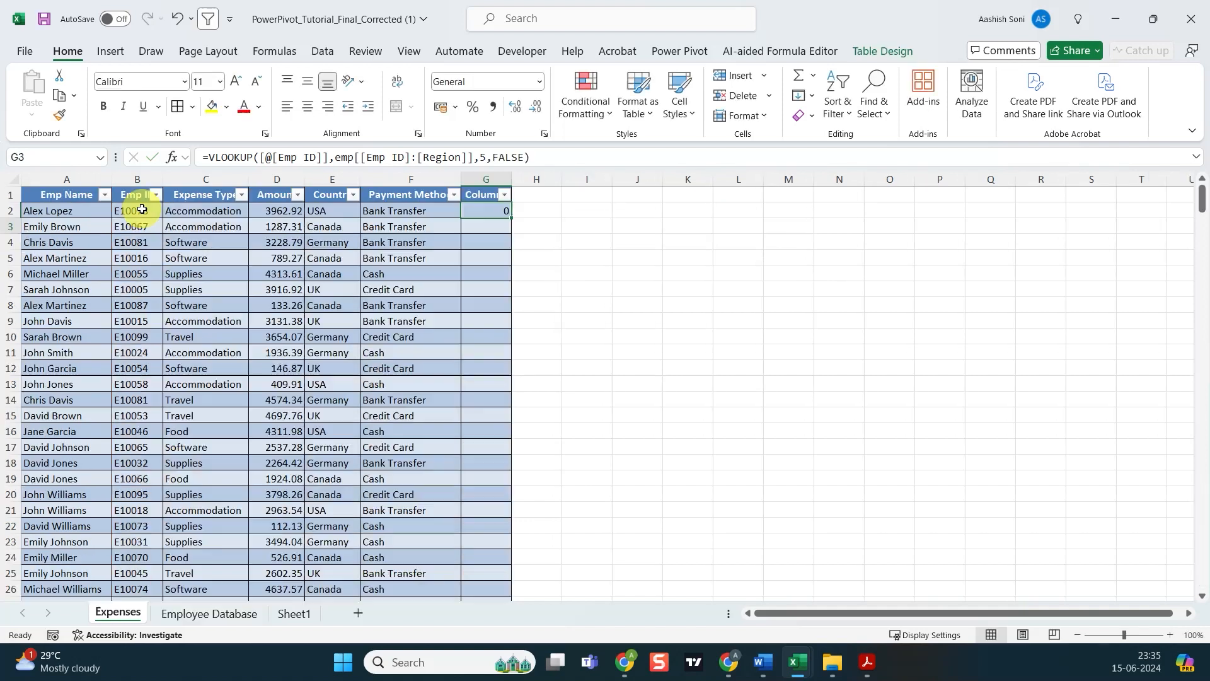
# - Rename the header of the new lookup column in cell G1 of the Expenses sheet as Regn
pyautogui.doubleClick(491, 194)
pyautogui.doubleClick(489, 195)
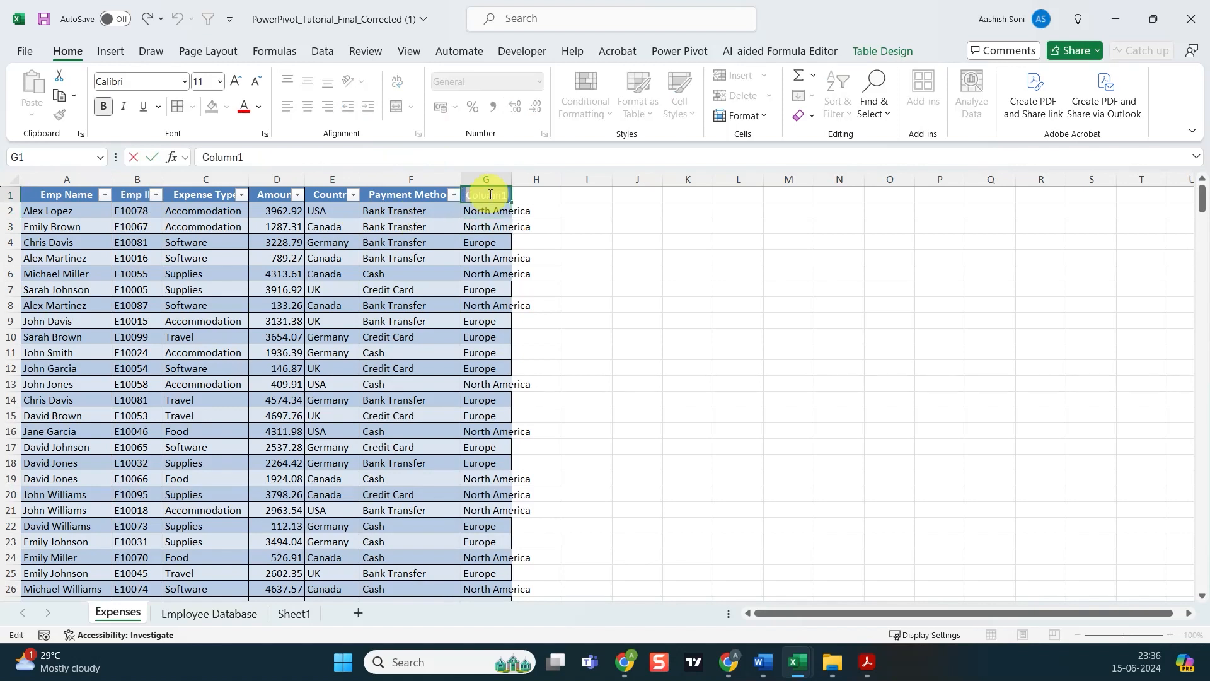
pyautogui.press('Tab')
pyautogui.click(484, 228)
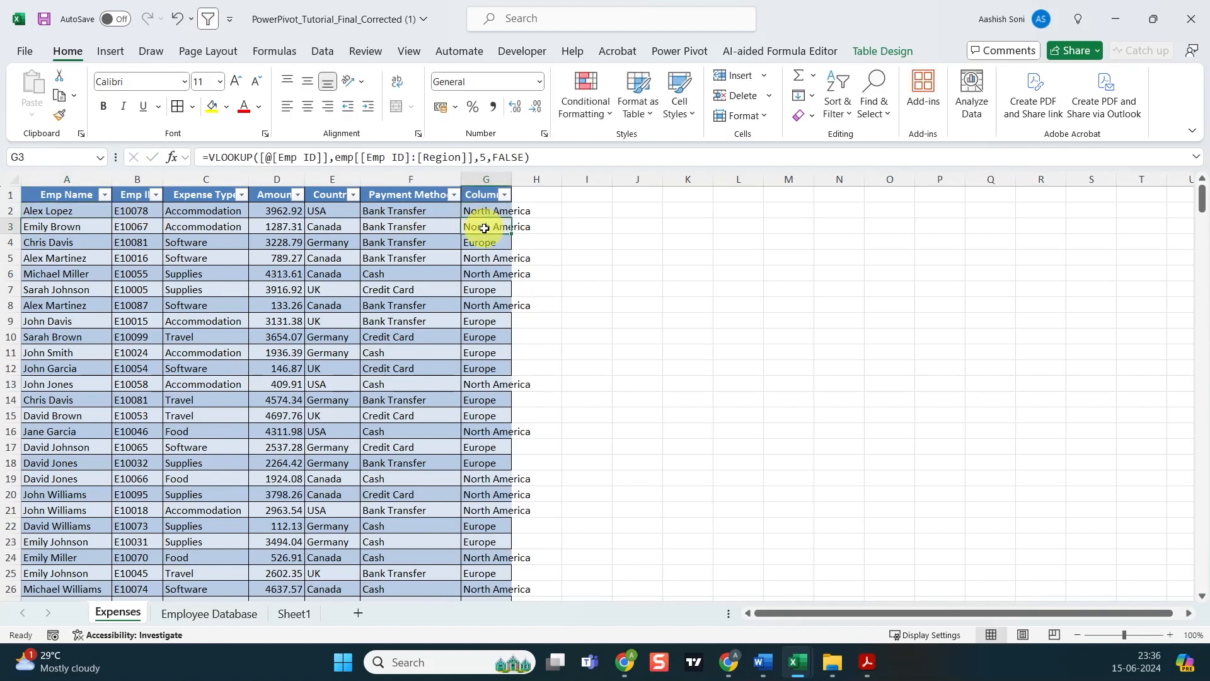
pyautogui.click(476, 196)
pyautogui.doubleClick(475, 196)
pyautogui.write('Re')
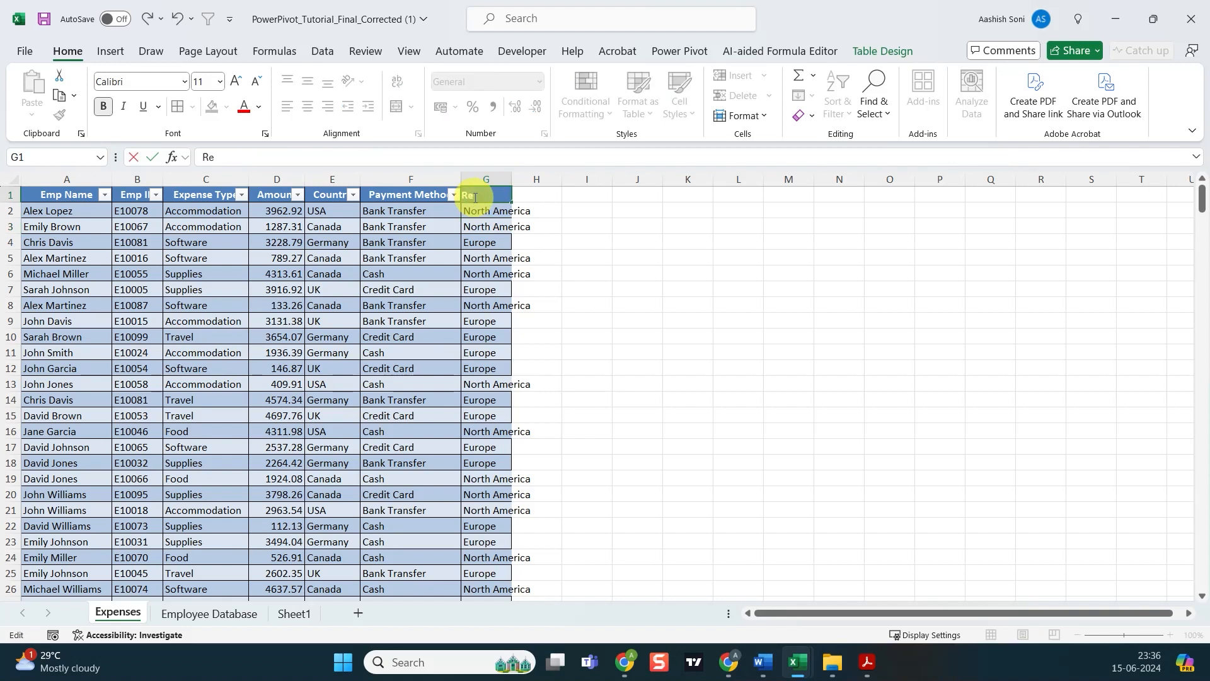
pyautogui.write('gn')
pyautogui.press('Return')
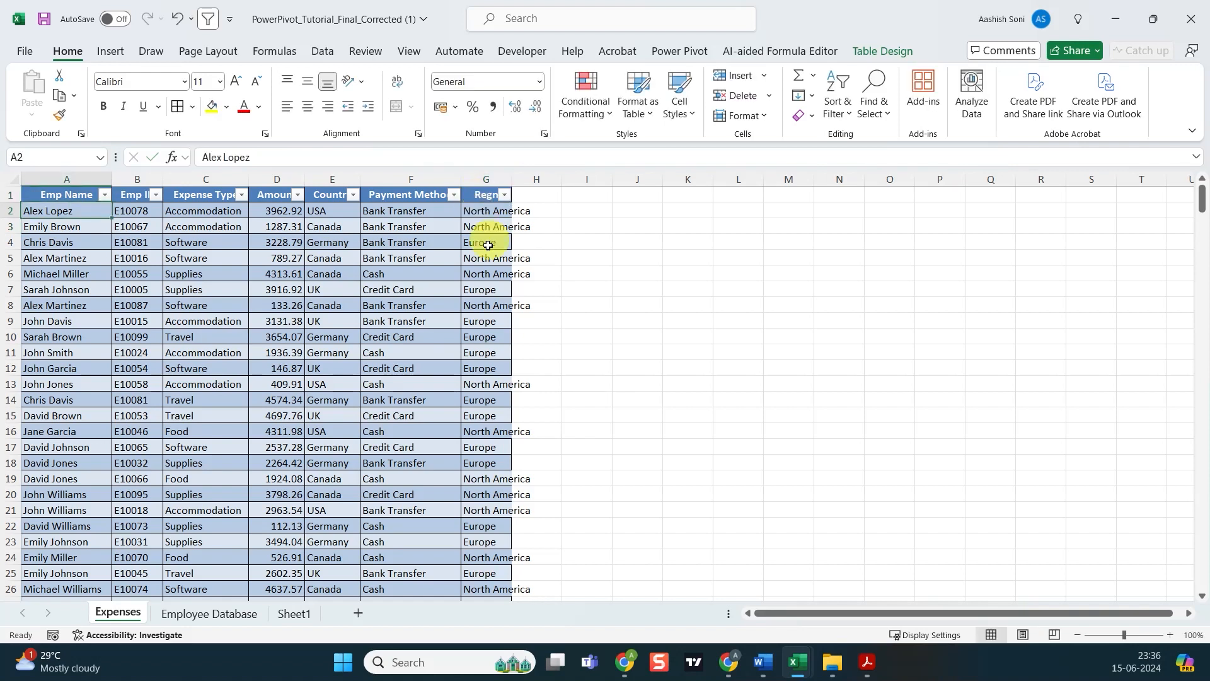
# - Refresh all data on Sheet1 so the PivotTable's field list includes the new Regn column
pyautogui.click(481, 242)
pyautogui.click(304, 610)
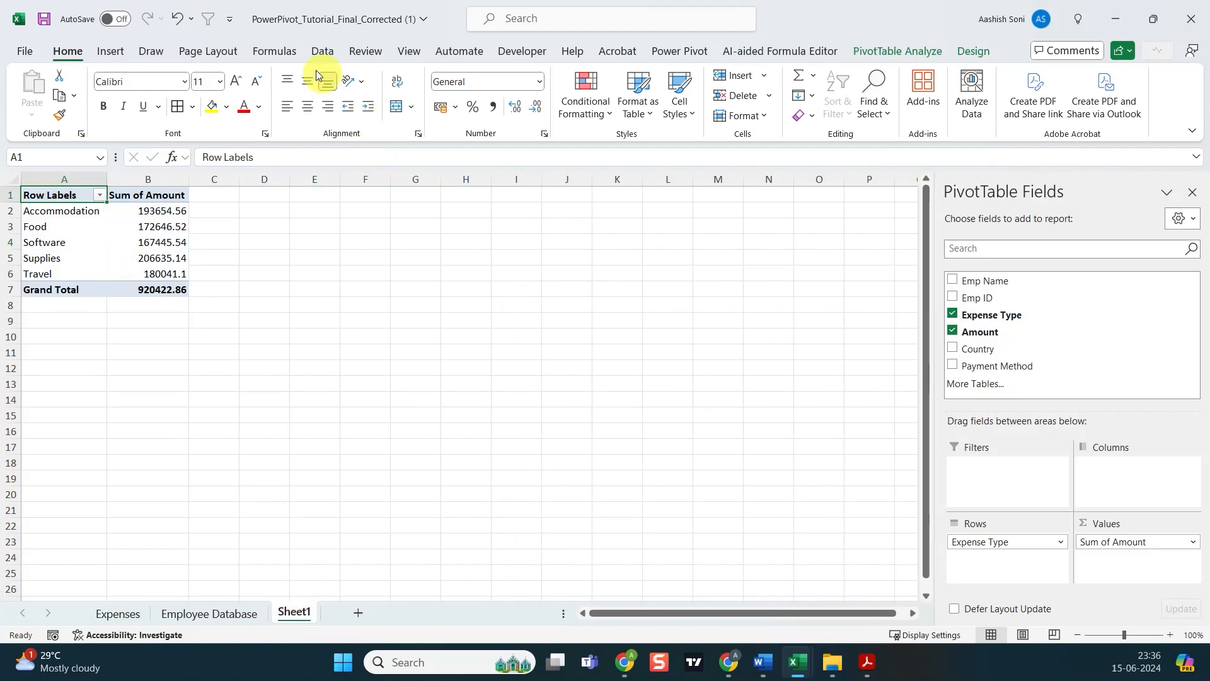
pyautogui.click(323, 52)
pyautogui.click(293, 95)
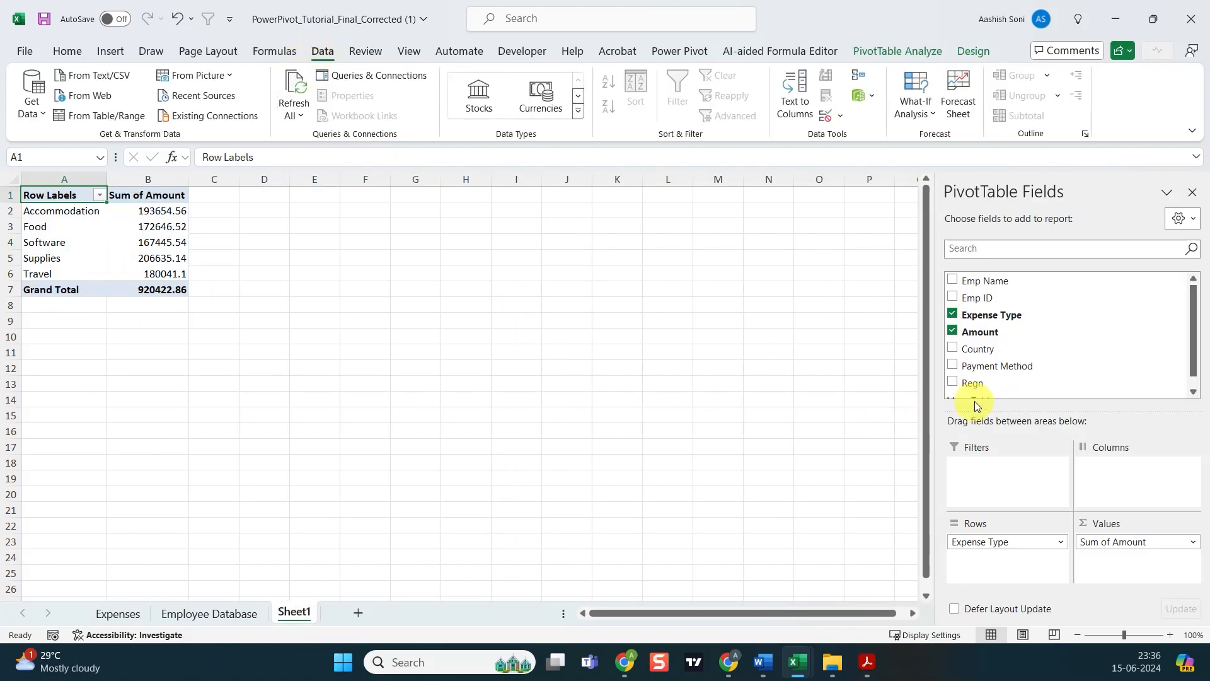
# - Add the Regn field to the PivotTable's rows beneath Expense Type
pyautogui.moveTo(978, 401); pyautogui.dragTo(1000, 555)
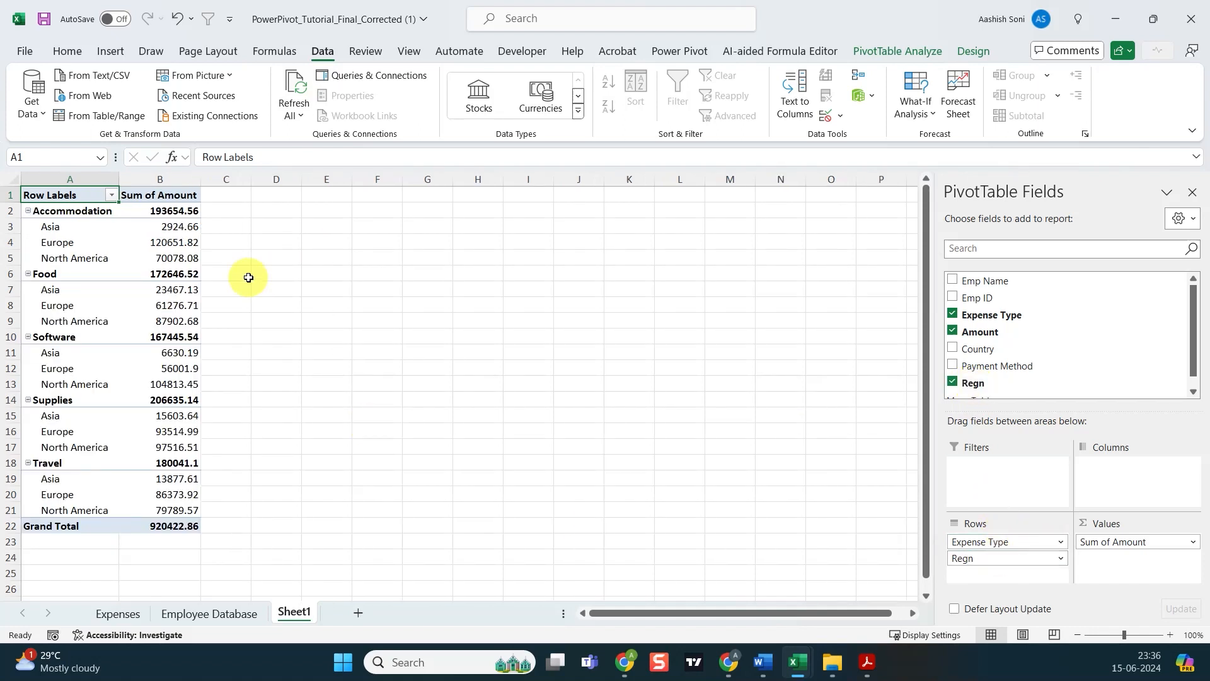
# - Compare the Expenses and Employee Database sheets, examining the Emp ID column they share and the remaining employee attribute columns
pyautogui.click(182, 619)
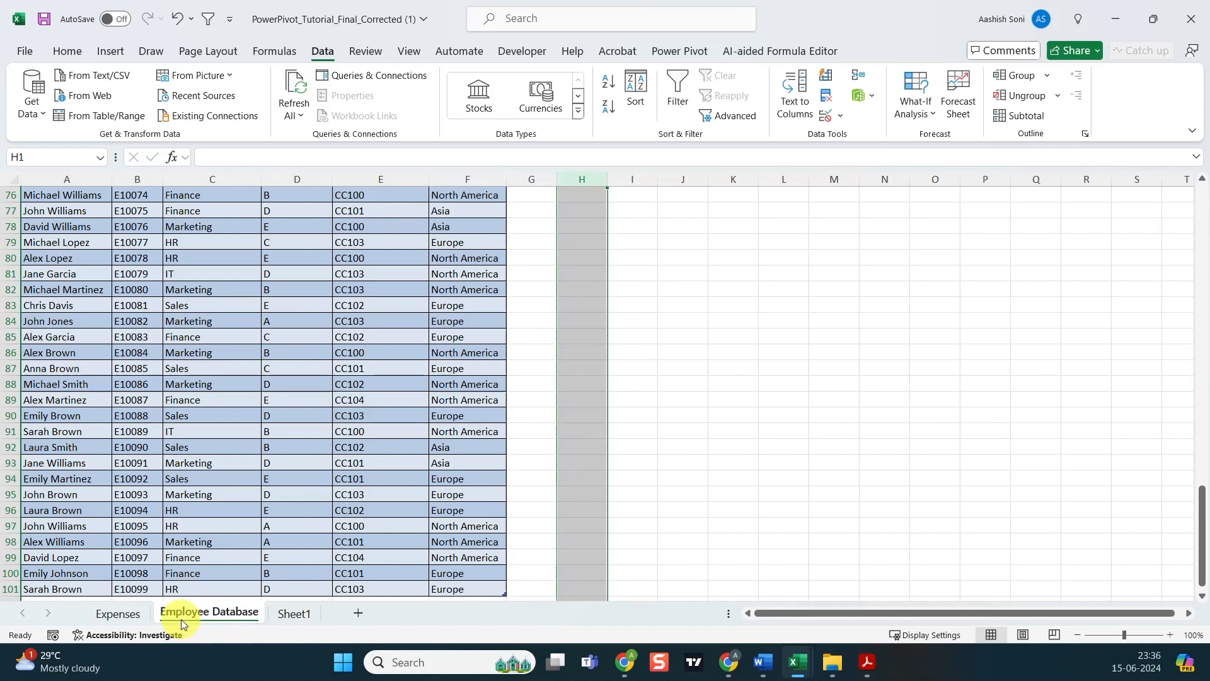
pyautogui.click(135, 619)
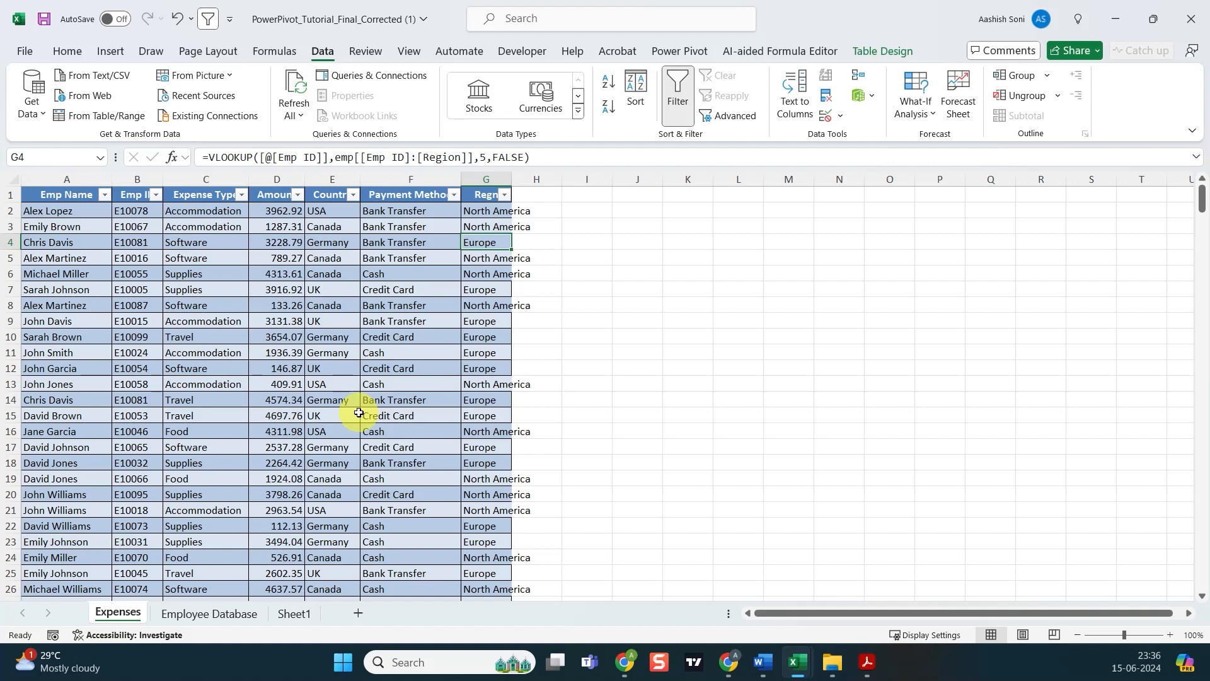
pyautogui.click(197, 623)
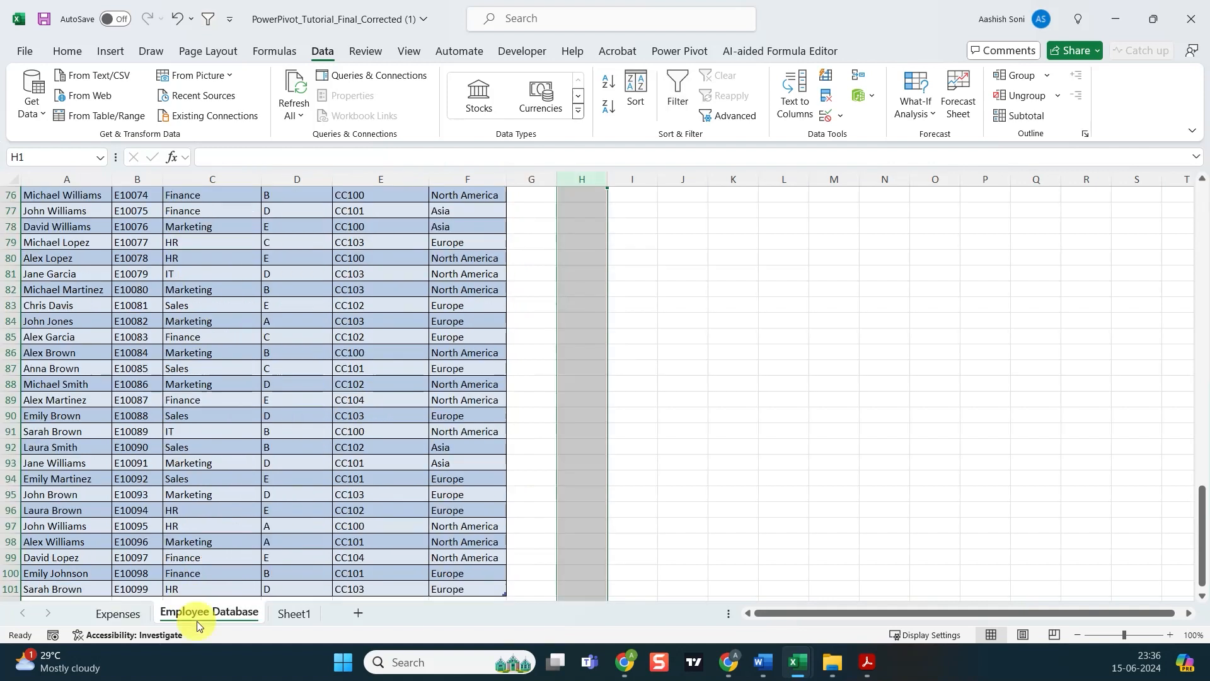
pyautogui.click(193, 400)
pyautogui.hotkey('ctrl', 'Up')
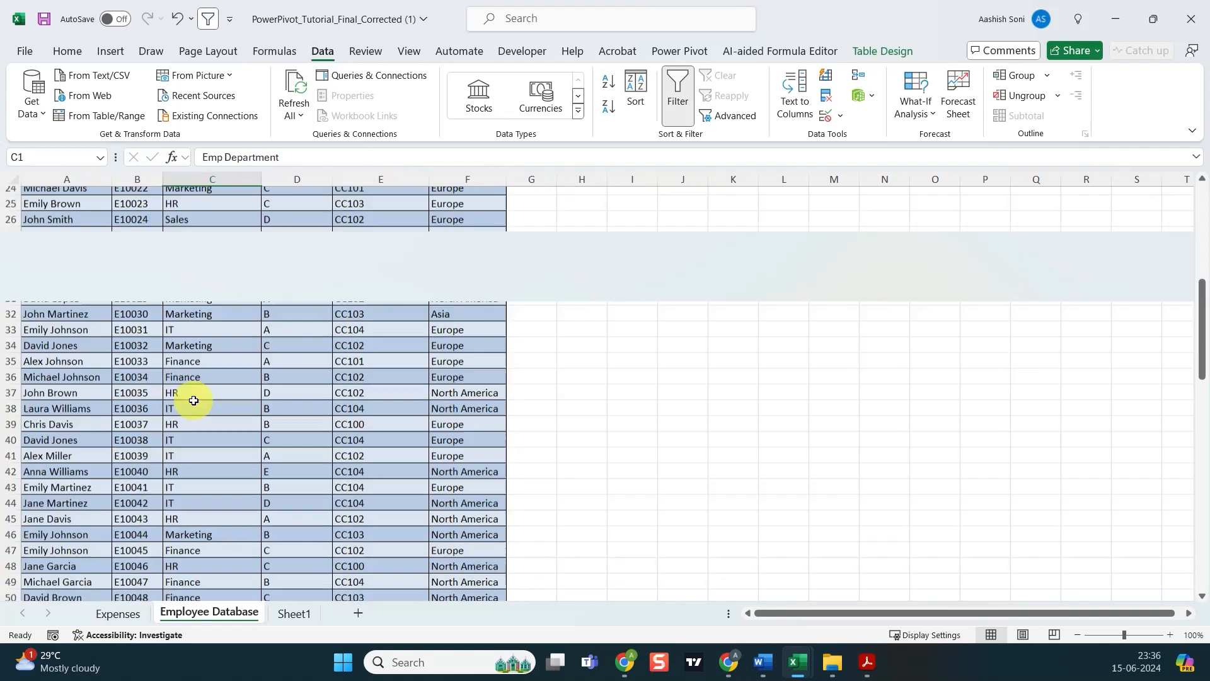
pyautogui.press('Down')
pyautogui.press('Left')
pyautogui.press('Down')
pyautogui.press('Up')
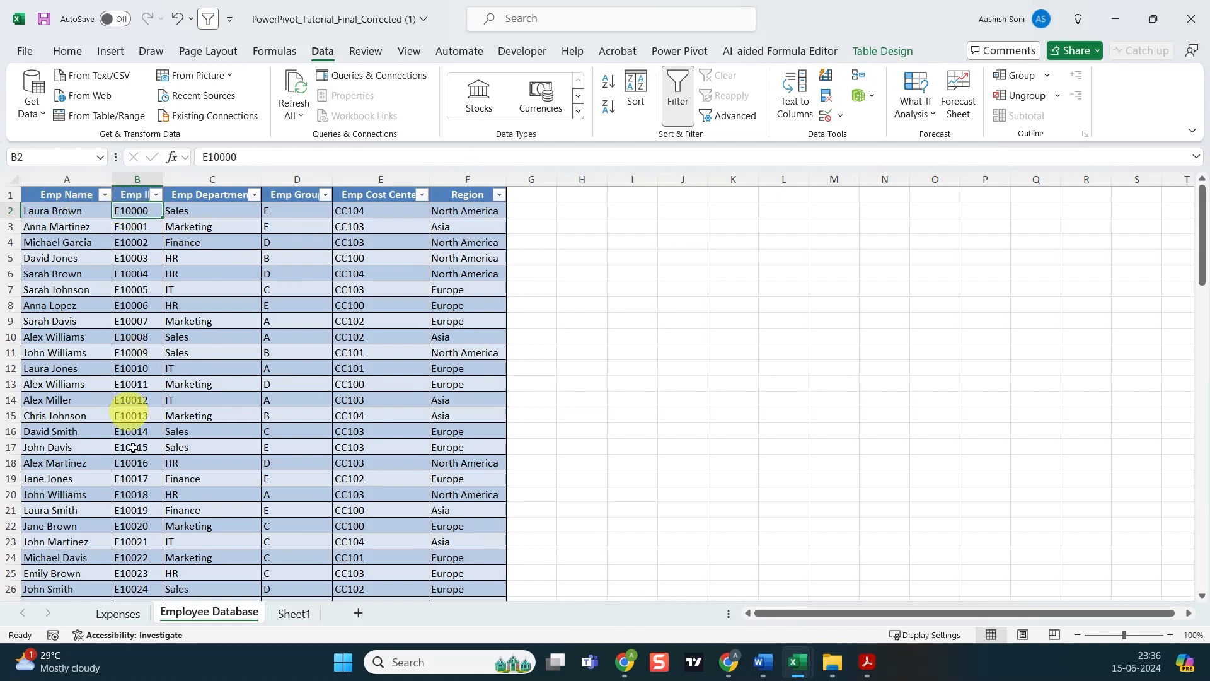
pyautogui.click(129, 613)
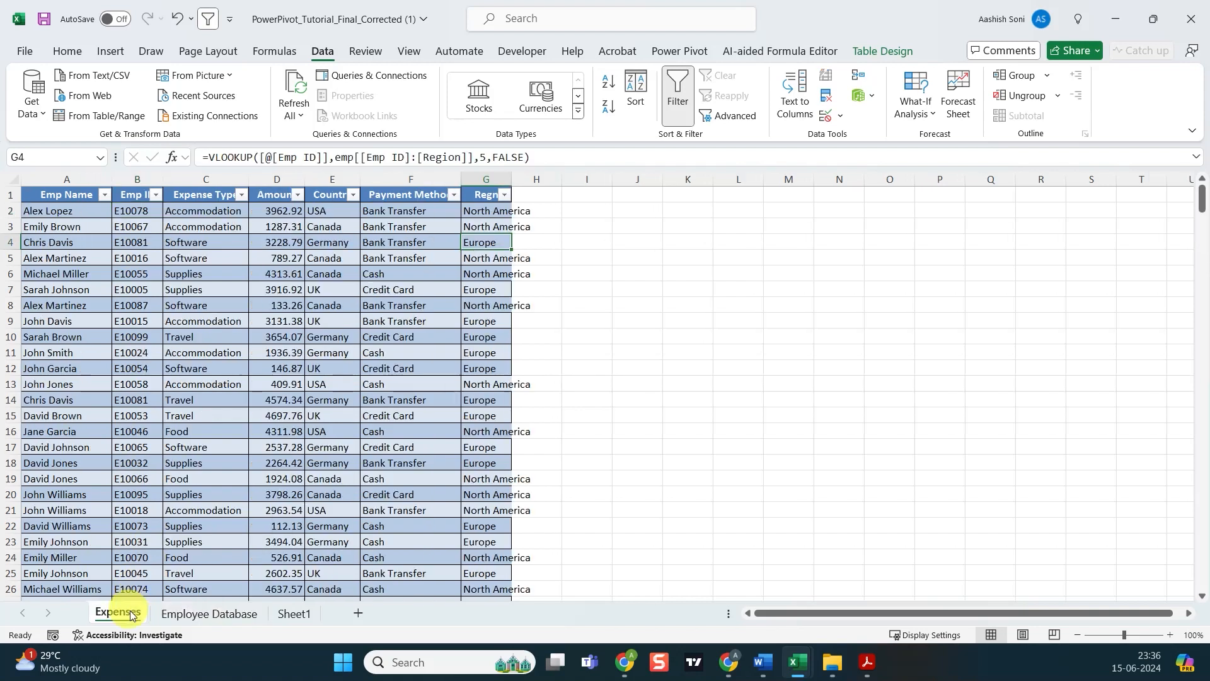
pyautogui.click(192, 612)
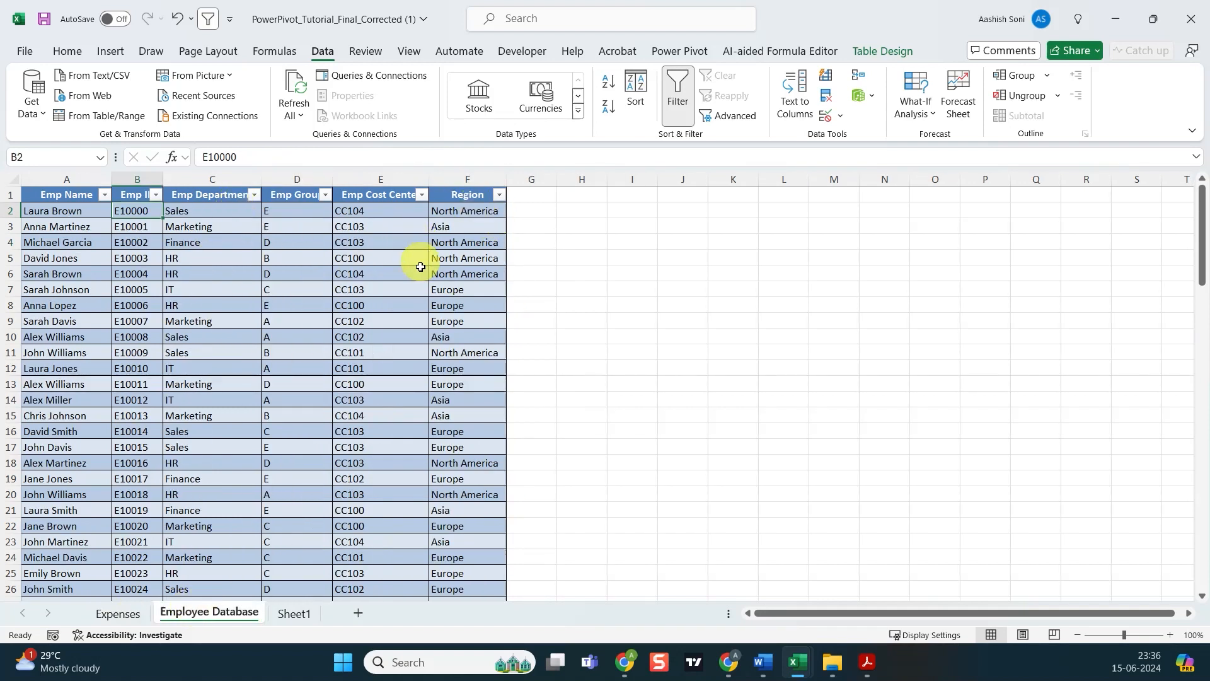
pyautogui.click(117, 611)
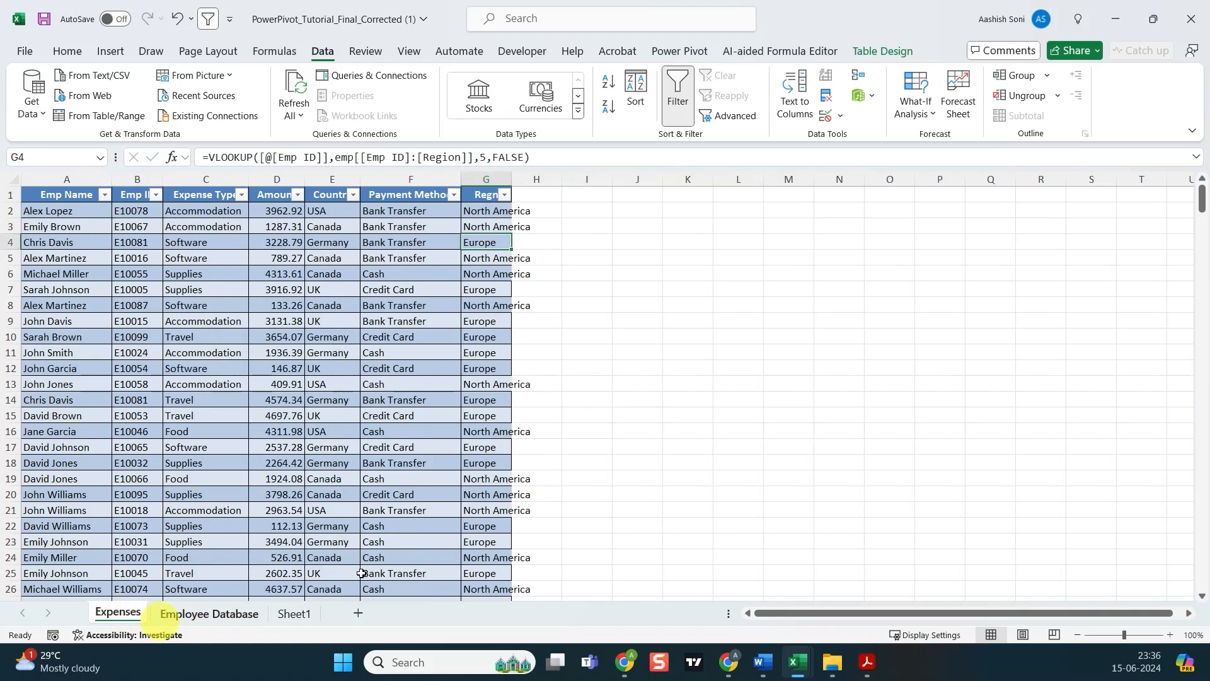
# - Start an XLOOKUP formula in cell H2 of the Expenses sheet with the row's Emp ID as the lookup value
pyautogui.click(542, 210)
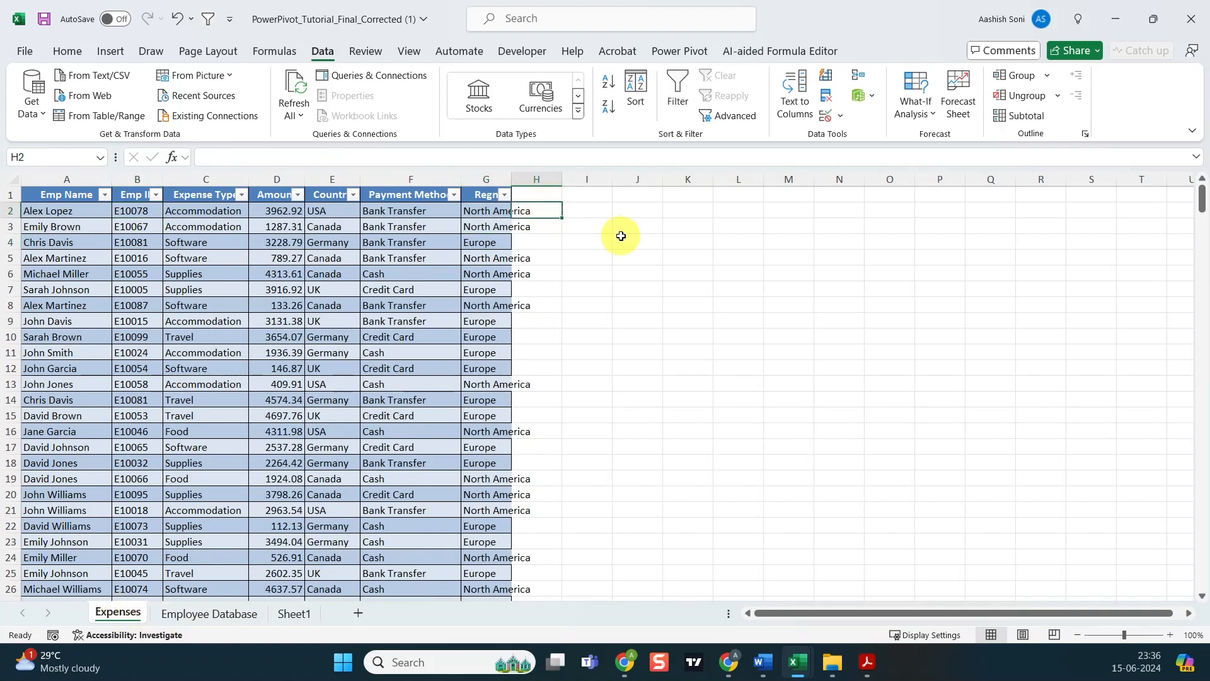
pyautogui.write('=')
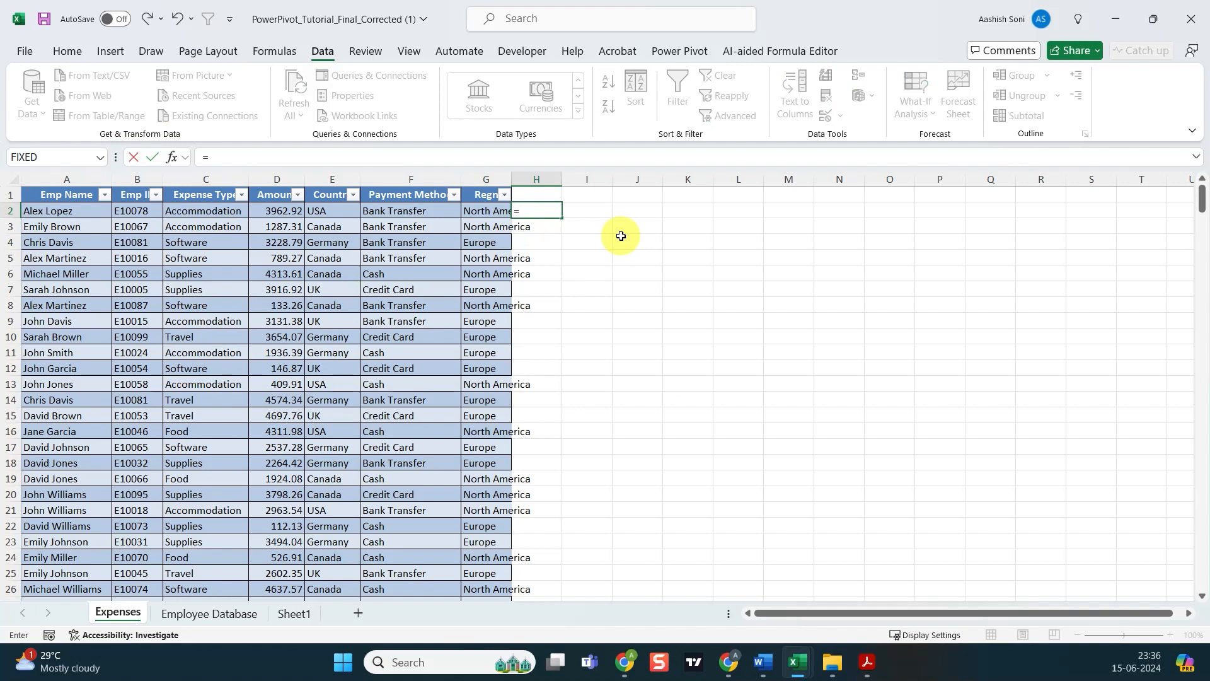
pyautogui.write('xlo')
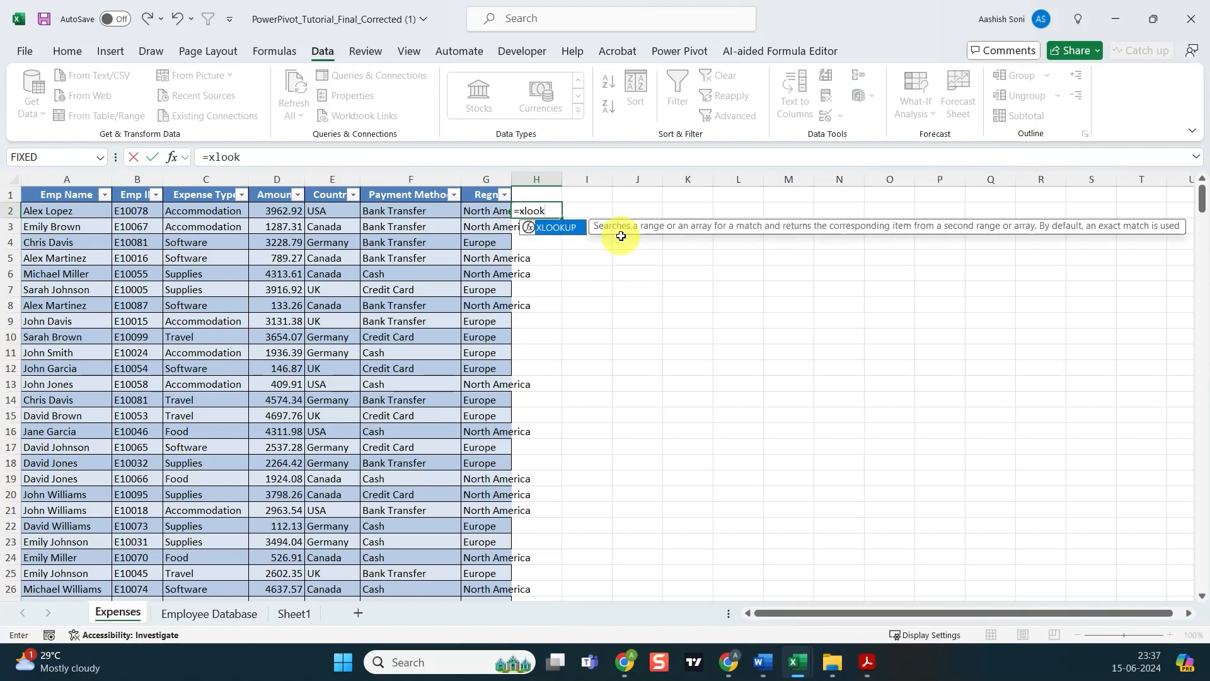
pyautogui.write('ok')
pyautogui.press('Tab')
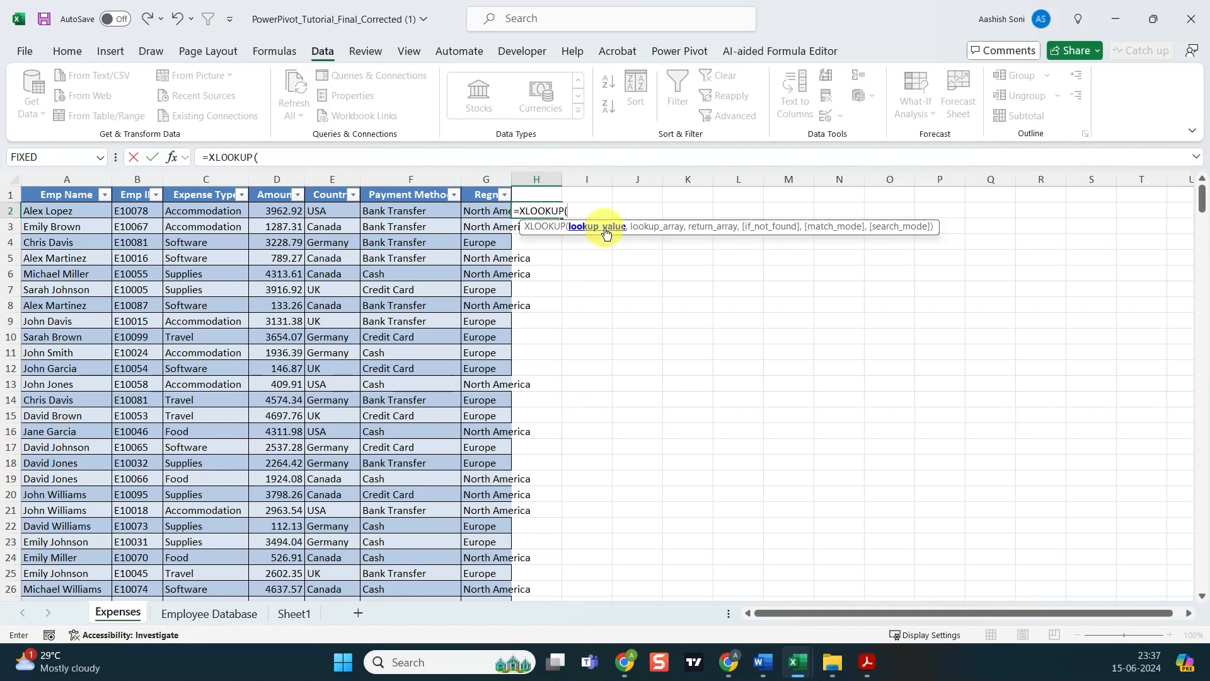
pyautogui.click(146, 213)
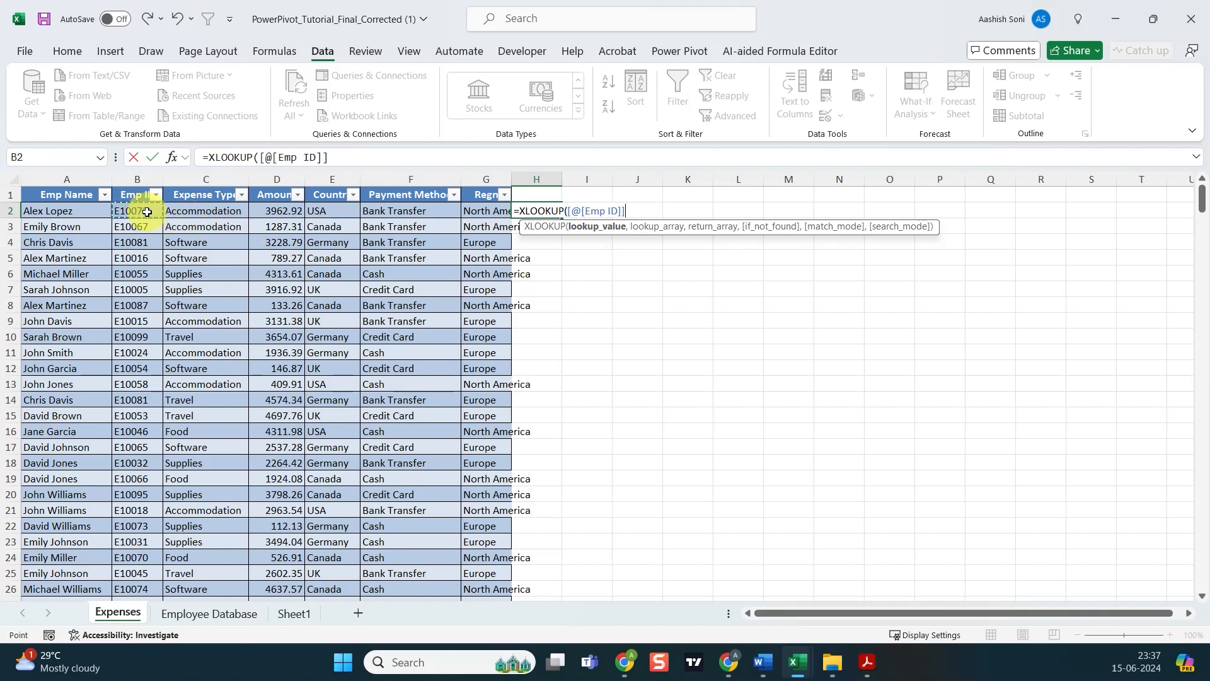
pyautogui.write(',')
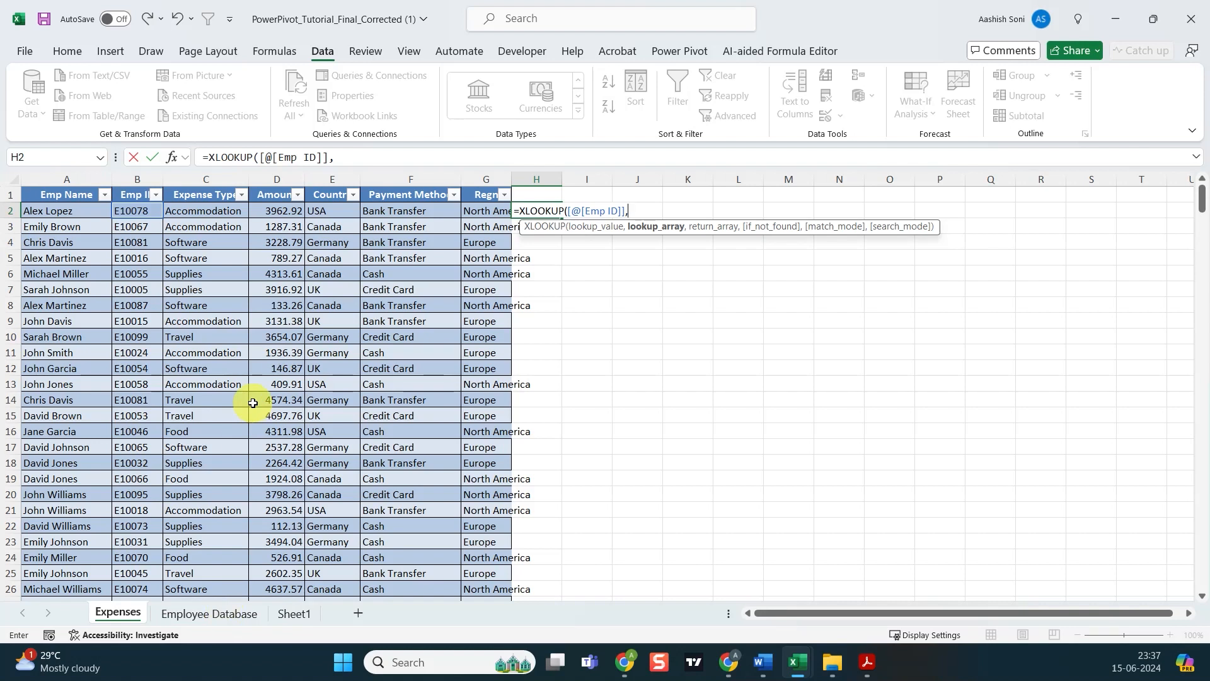
# - Set the XLOOKUP's lookup array to the Emp ID column of the emp table
pyautogui.write('emp')
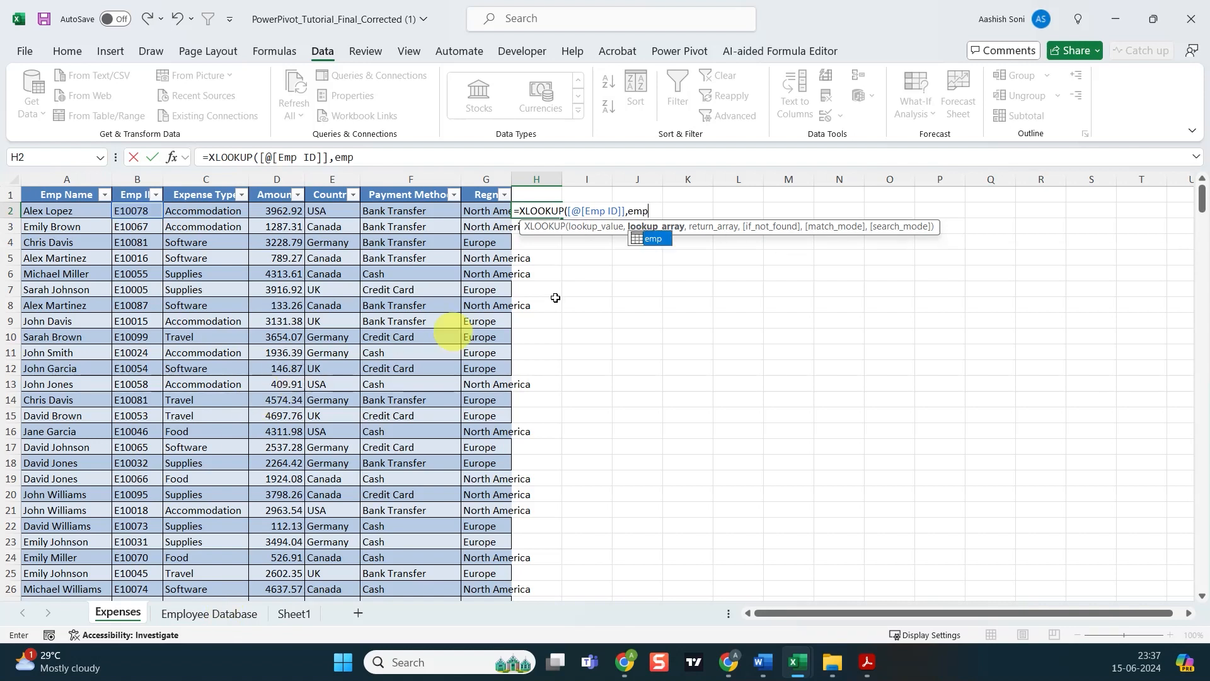
pyautogui.doubleClick(652, 240)
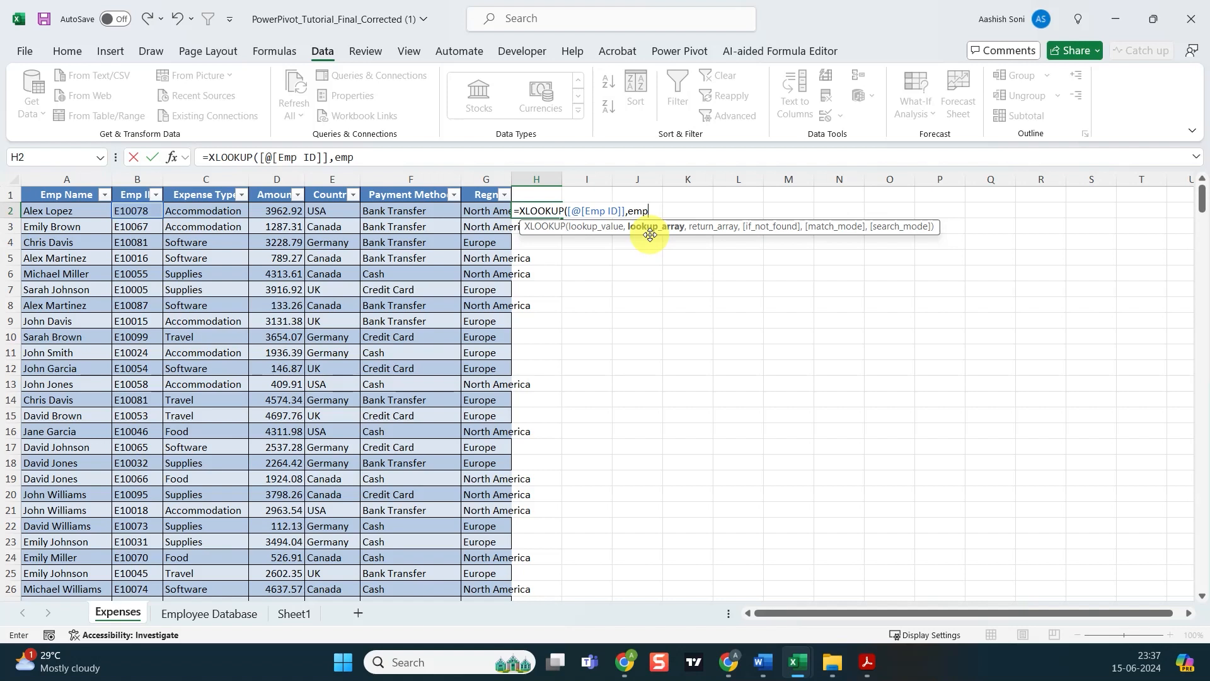
pyautogui.write('[')
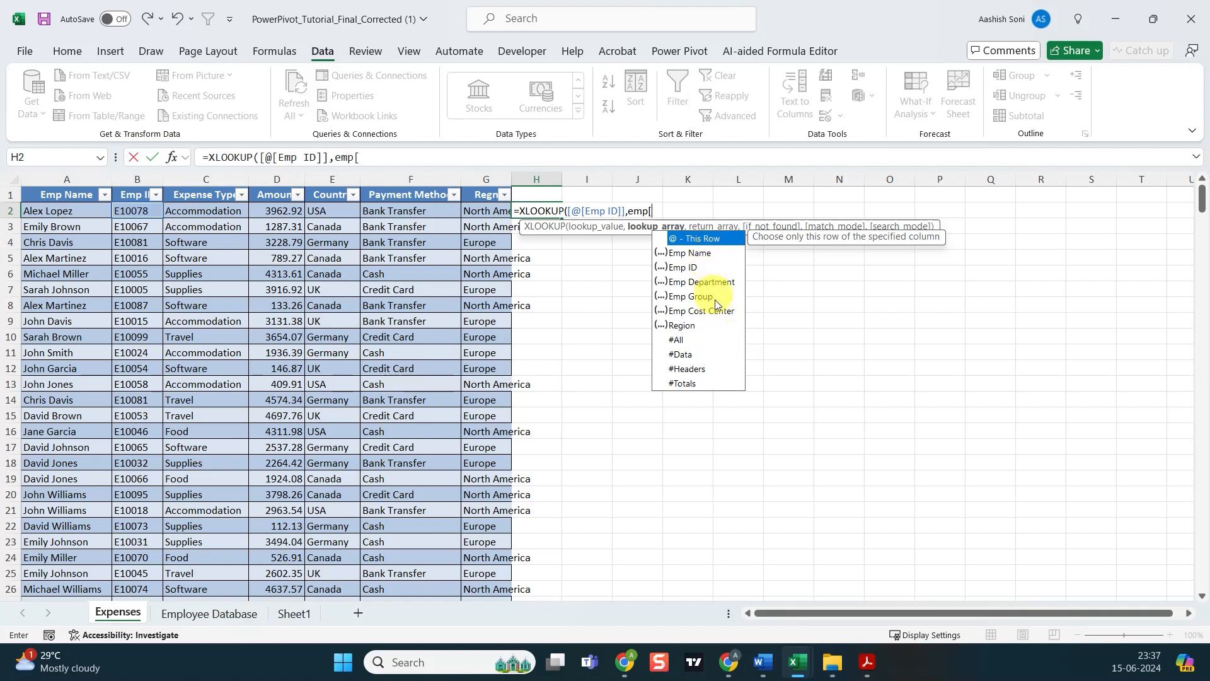
pyautogui.doubleClick(691, 266)
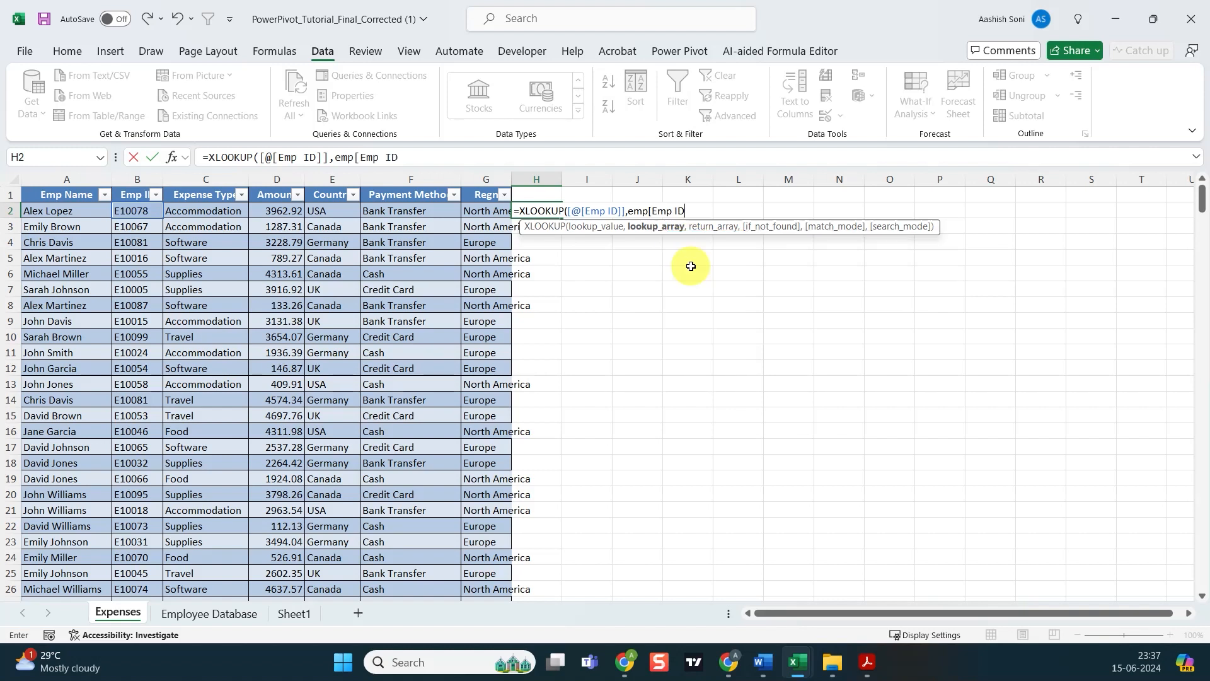
# - Complete the XLOOKUP with emp[Region] as return array and "Not Found" as the if-not-found text, and enter it in the Expenses table
pyautogui.write('],emp')
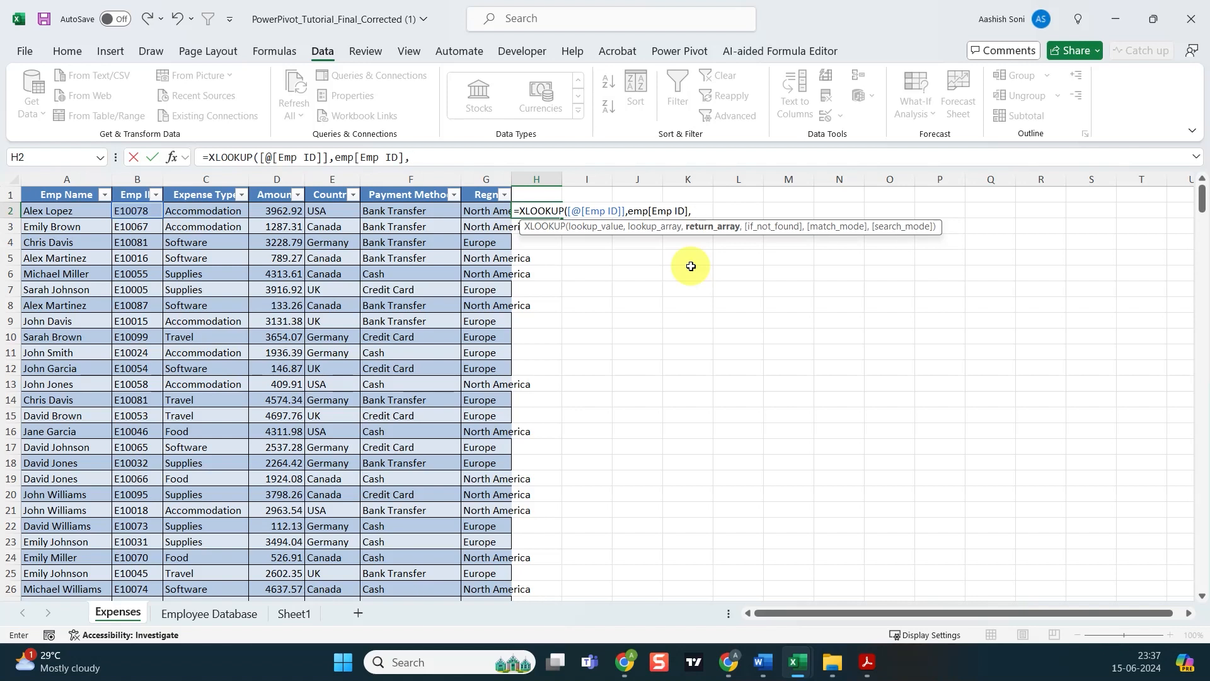
pyautogui.press('Tab')
pyautogui.write('[')
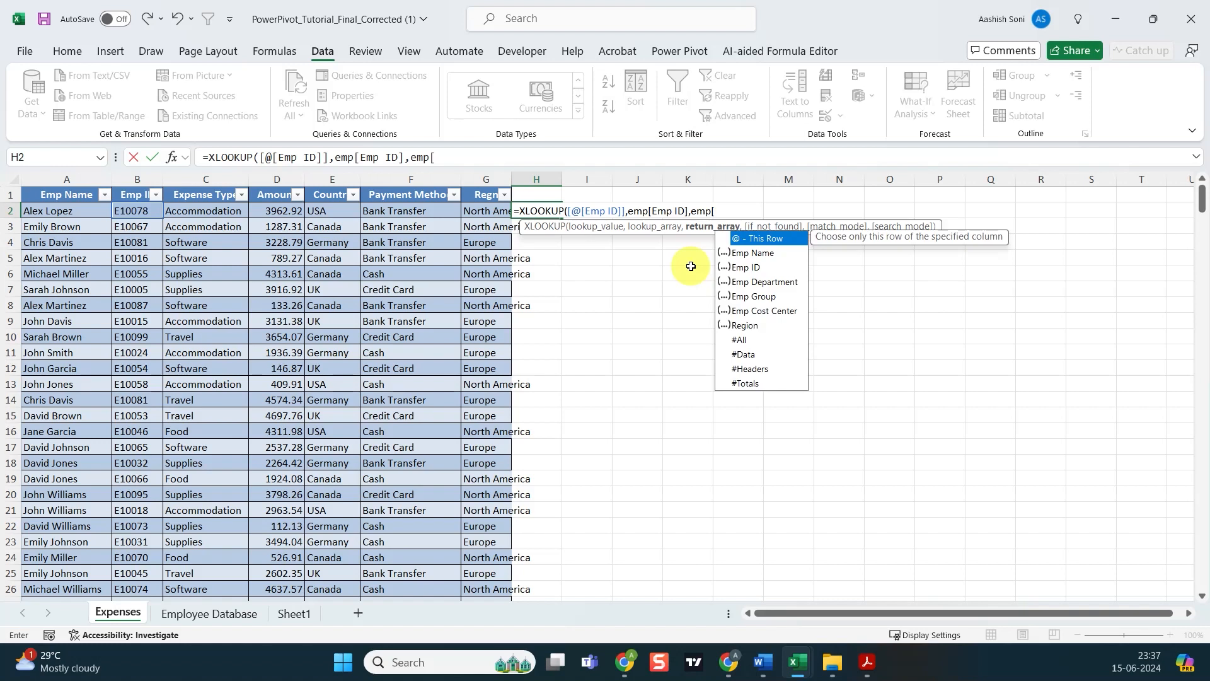
pyautogui.doubleClick(742, 325)
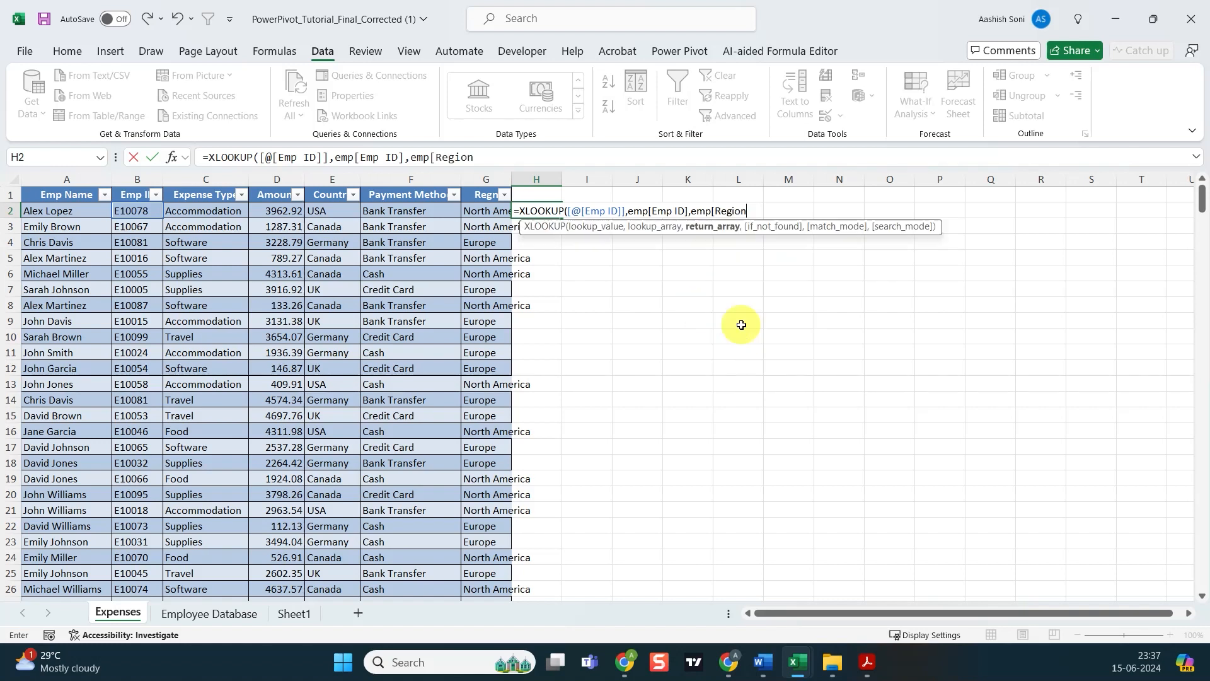
pyautogui.write('],"Not Found')
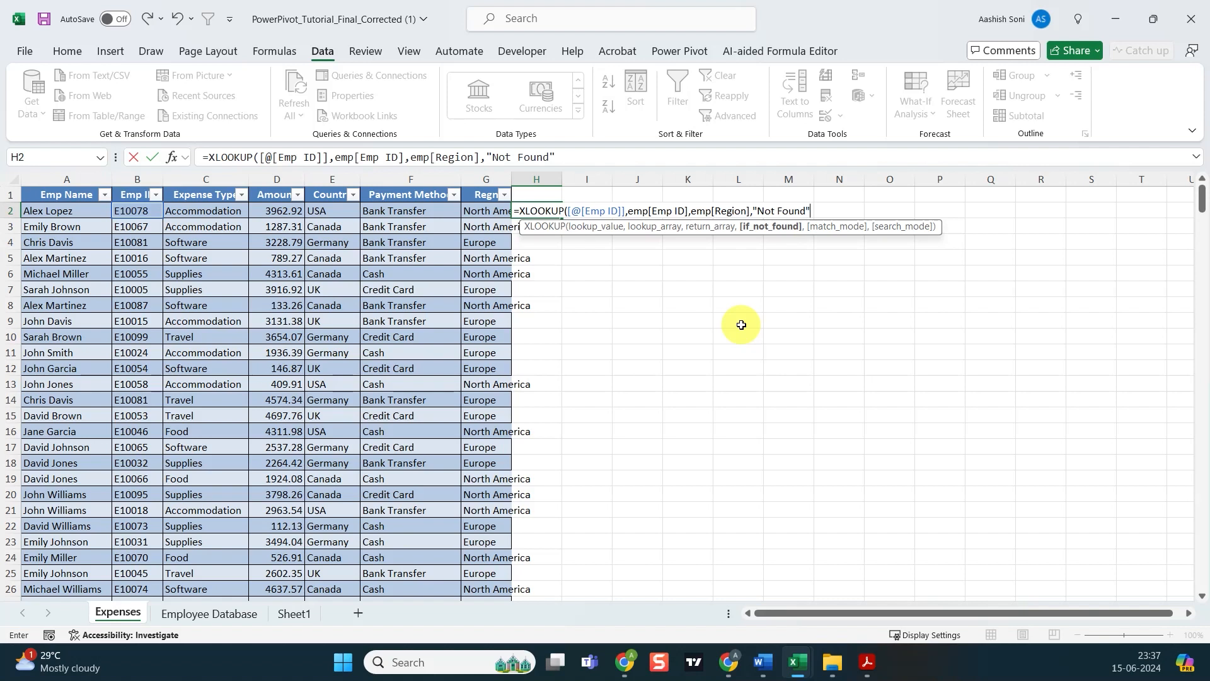
pyautogui.write('")')
pyautogui.press('Return')
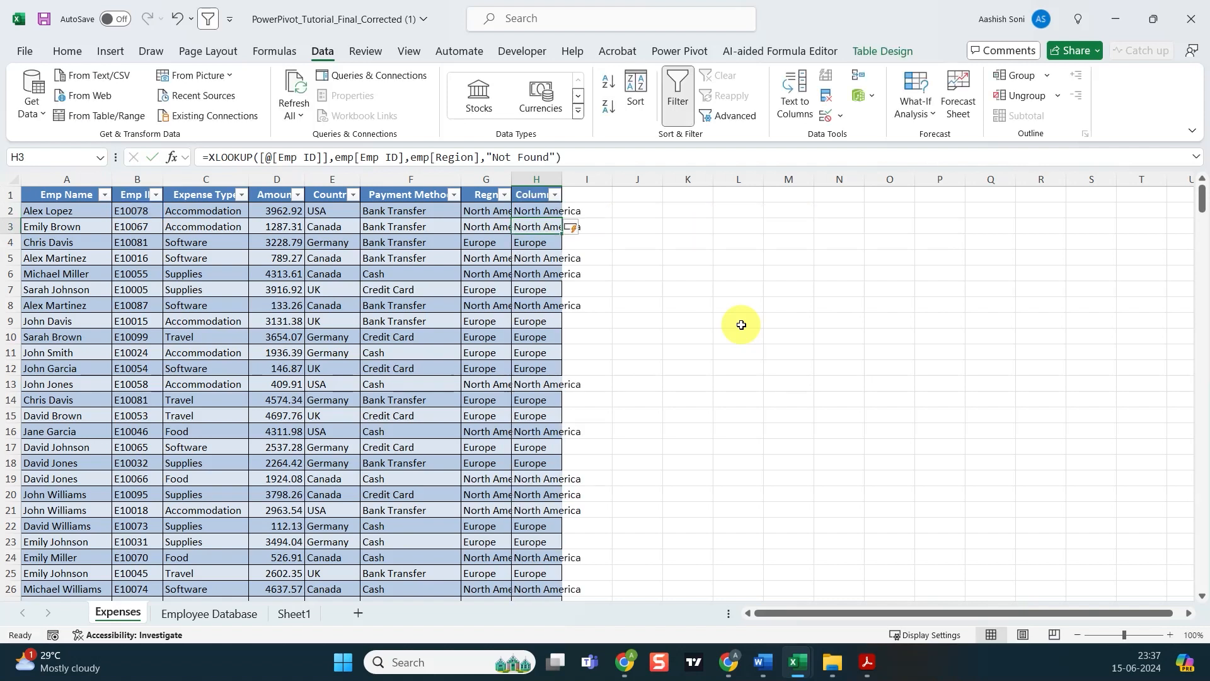
pyautogui.click(529, 209)
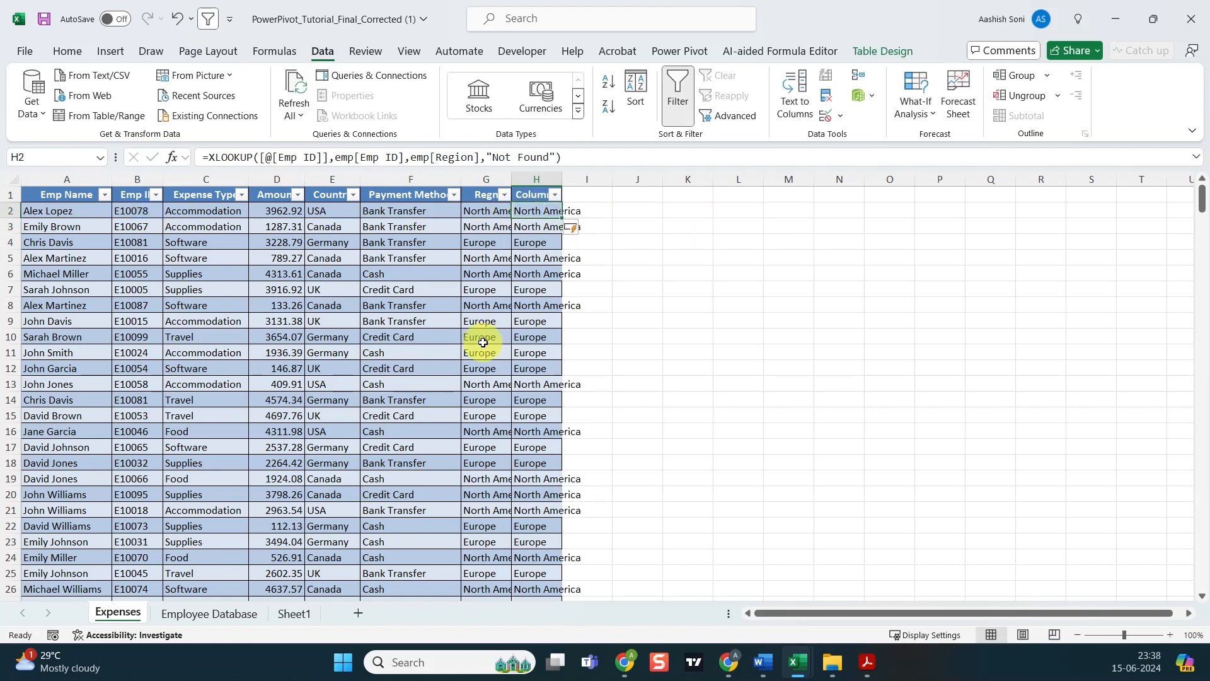
# - Refresh all data on Sheet1 and find the new XLOOKUP column in the PivotTable's field list
pyautogui.click(211, 614)
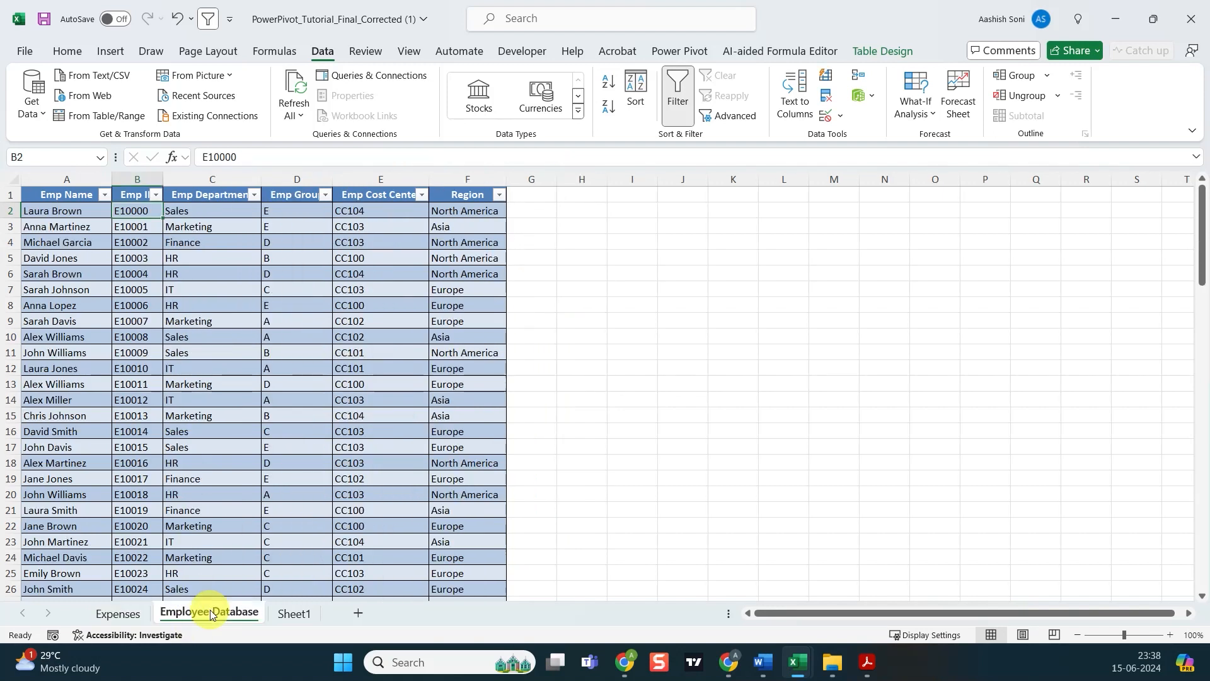
pyautogui.click(120, 614)
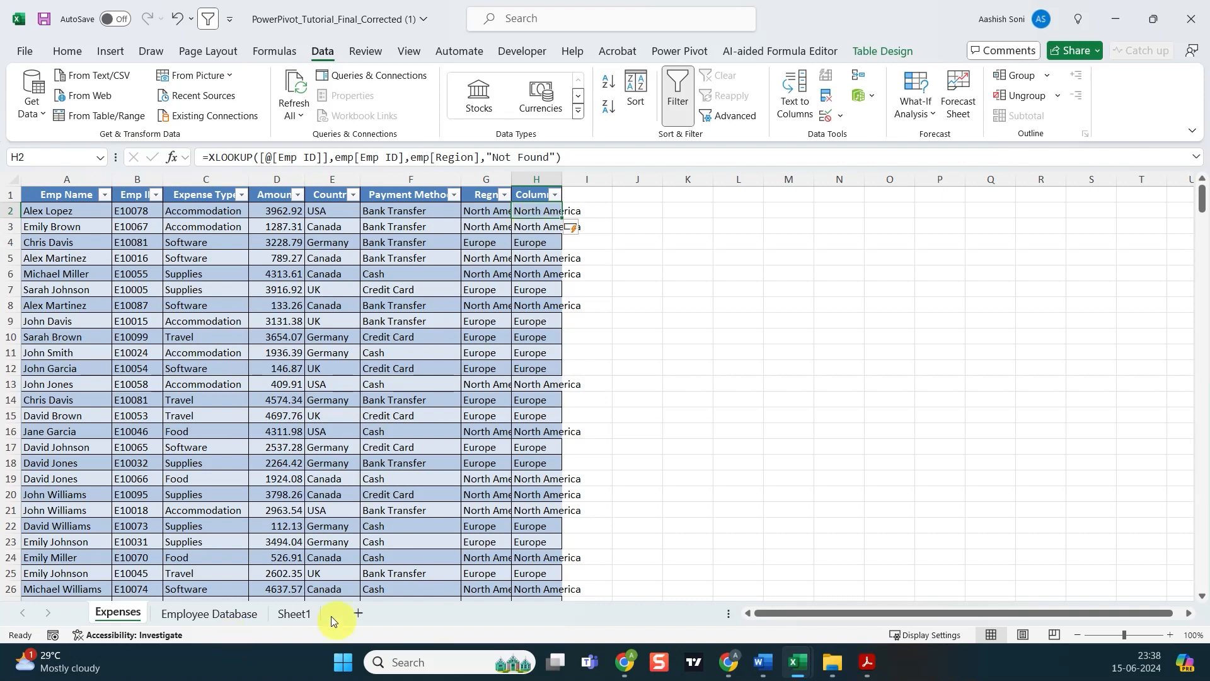
pyautogui.click(301, 614)
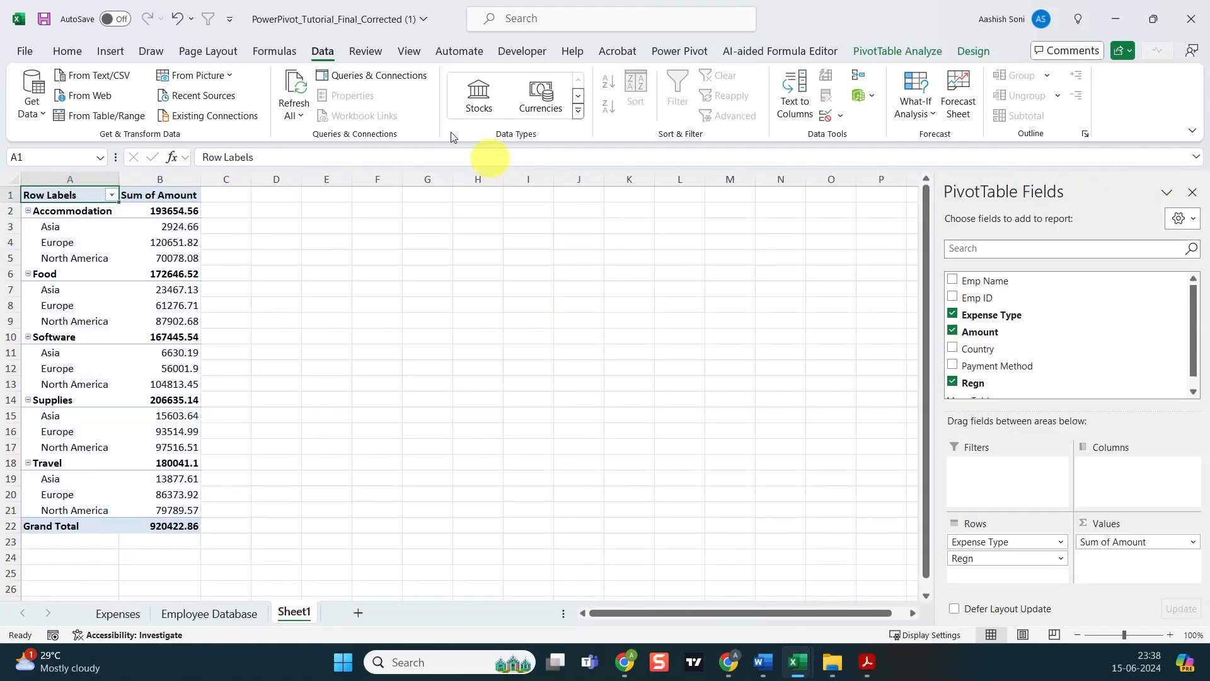
pyautogui.click(294, 85)
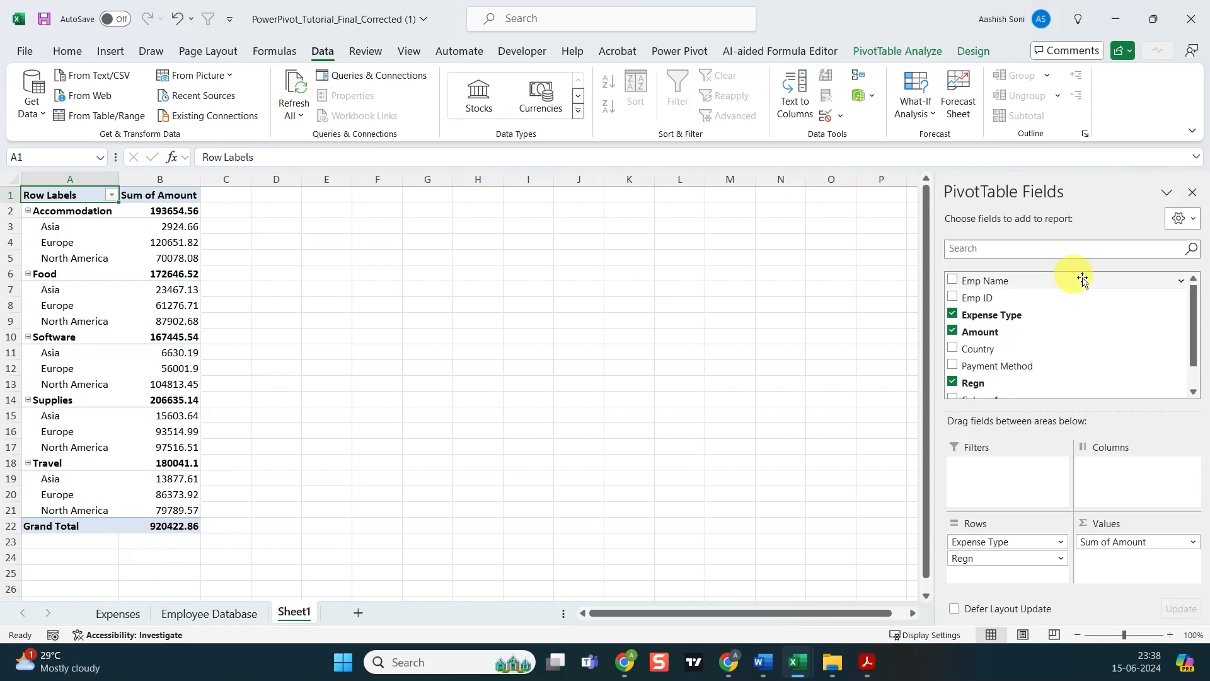
pyautogui.moveTo(1191, 331); pyautogui.dragTo(1200, 373)
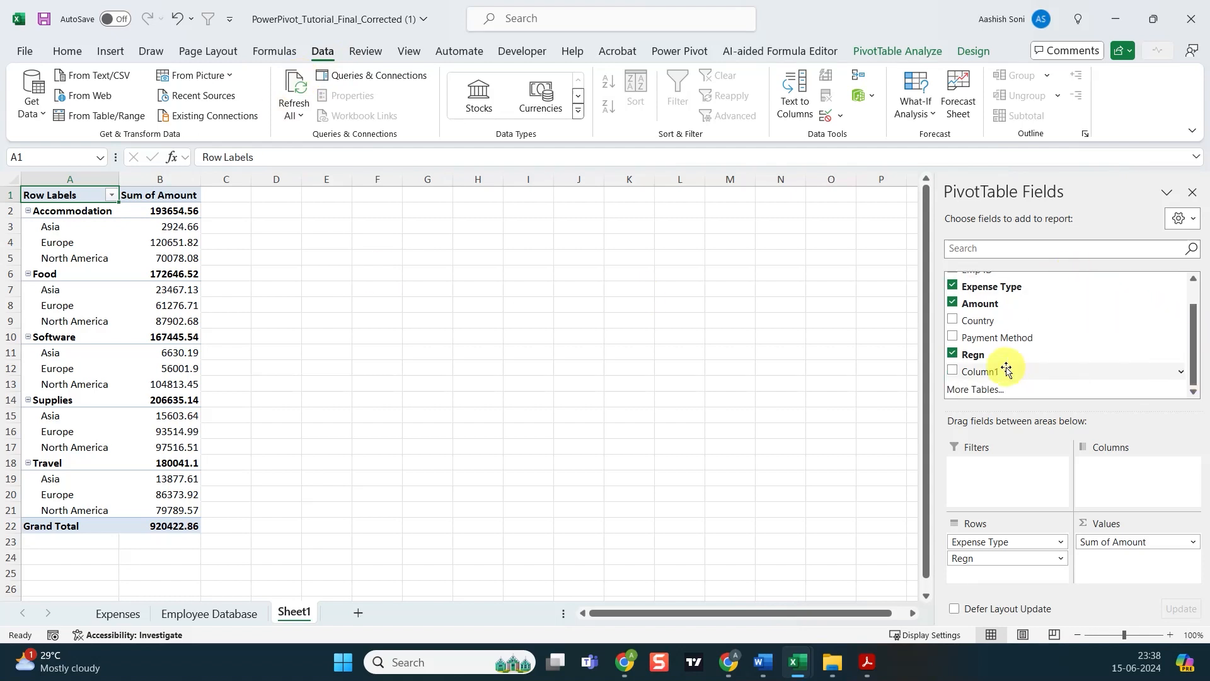
pyautogui.moveTo(1005, 370); pyautogui.dragTo(792, 486)
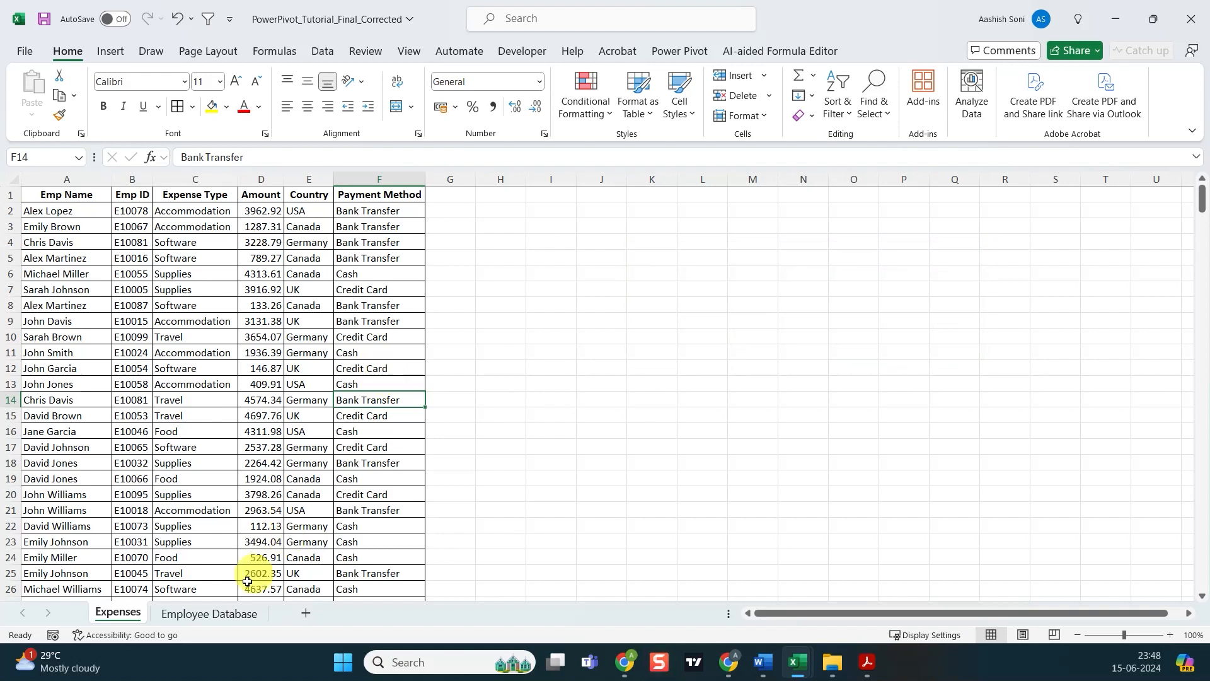
# - In the PowerPivot_Tutorial_Final_Corrected workbook, convert the Expenses sheet's data range into a table and name it exp
pyautogui.click(153, 321)
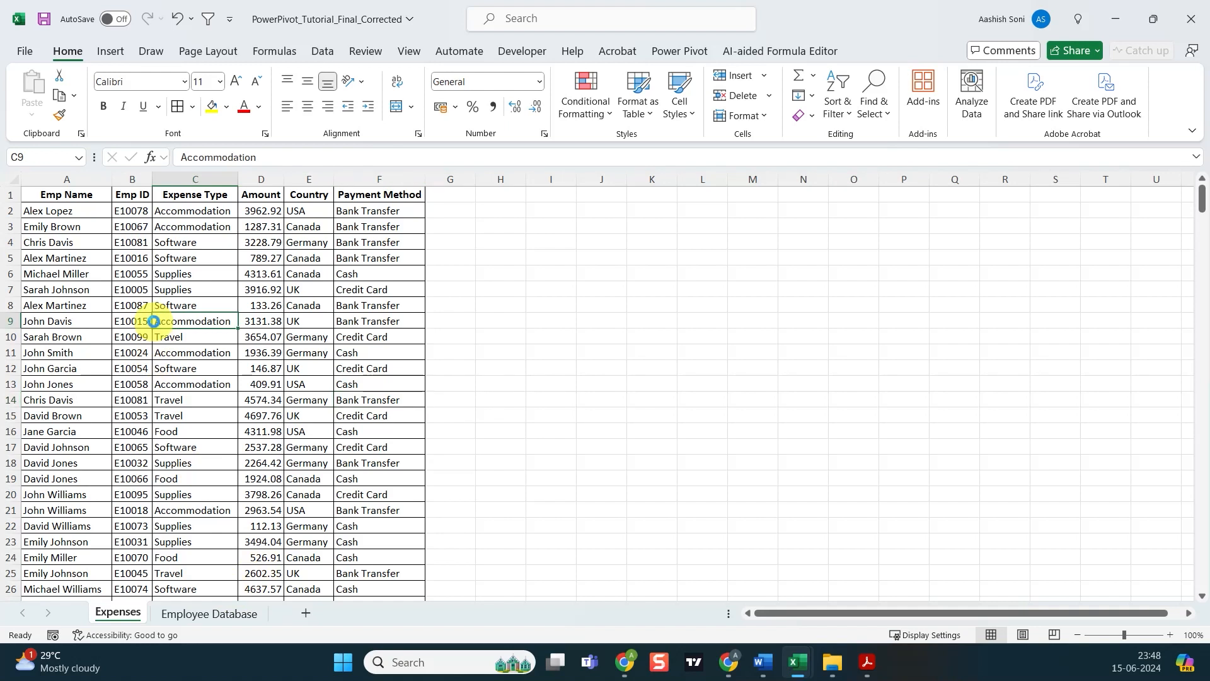
pyautogui.hotkey('ctrl', 't')
pyautogui.click(155, 300)
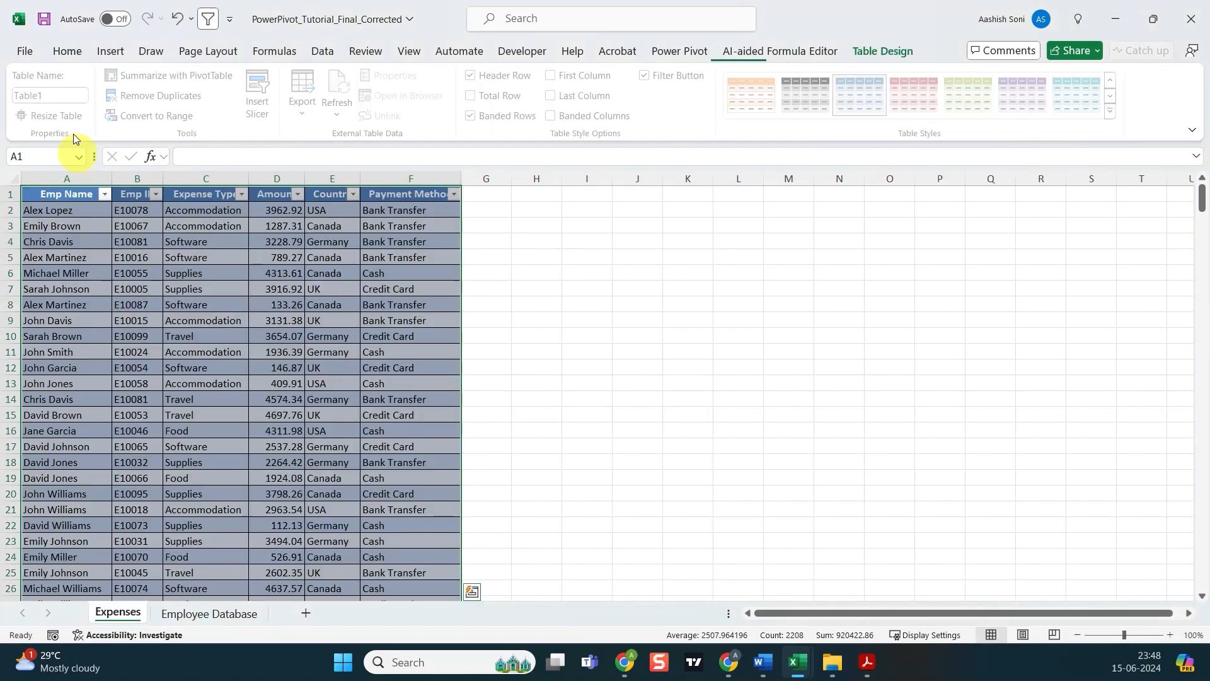
pyautogui.click(64, 94)
pyautogui.write('e')
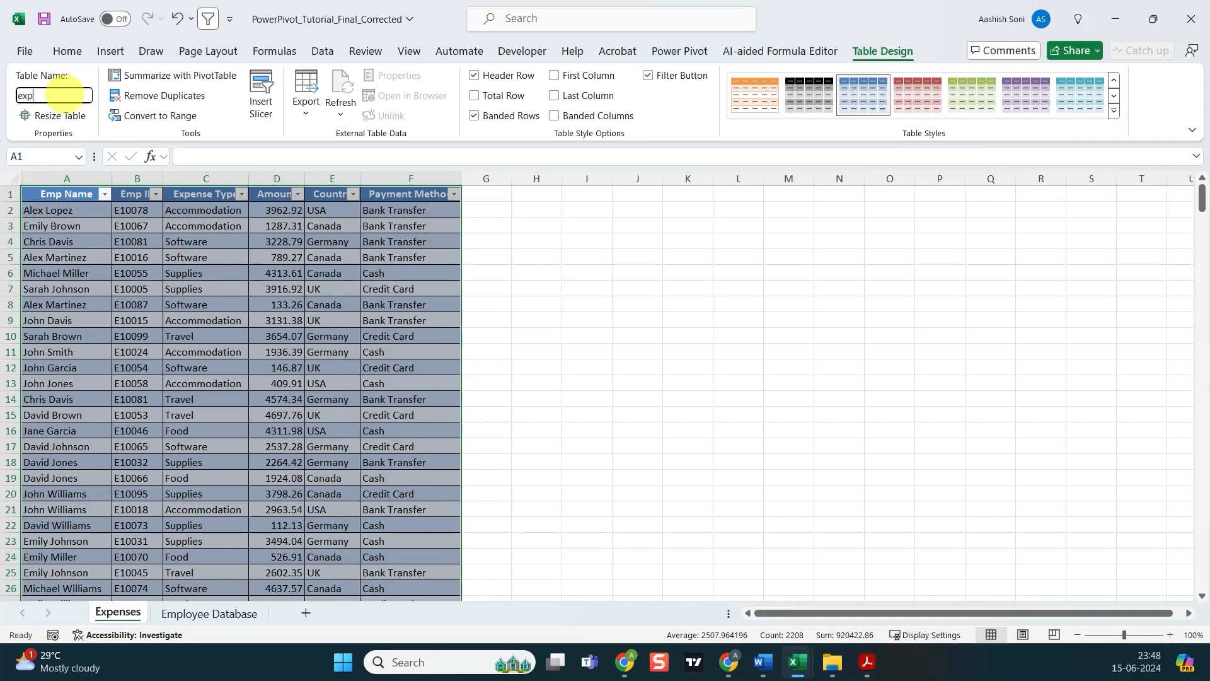
pyautogui.write('xp')
pyautogui.click(214, 525)
# - Convert the Employee Database sheet's data range into a table with headers, name it emp, and return to the Expenses sheet
pyautogui.click(208, 613)
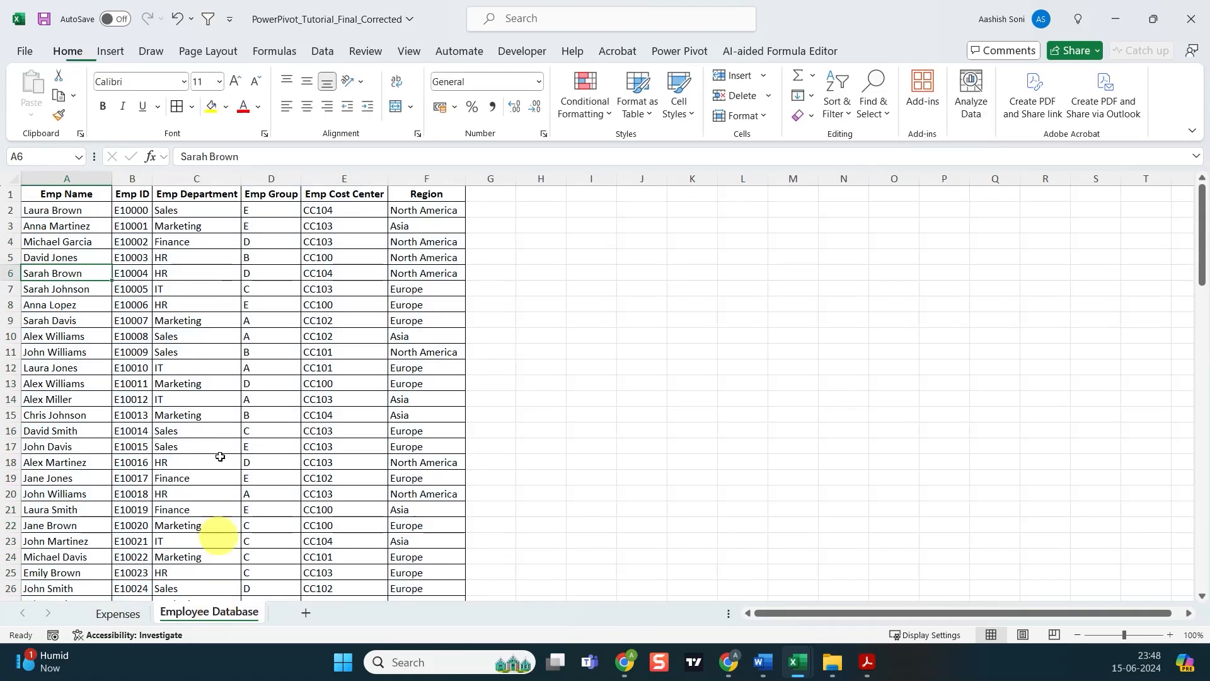
pyautogui.click(220, 459)
pyautogui.hotkey('ctrl', 't')
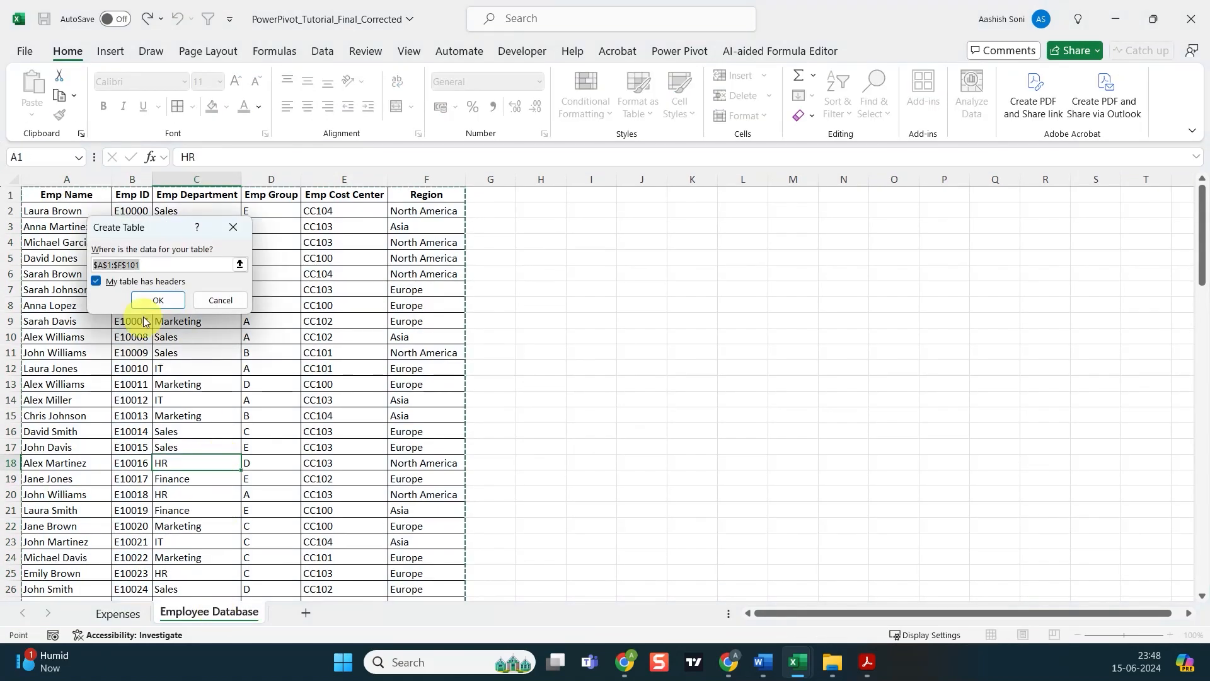
pyautogui.click(157, 302)
pyautogui.click(69, 94)
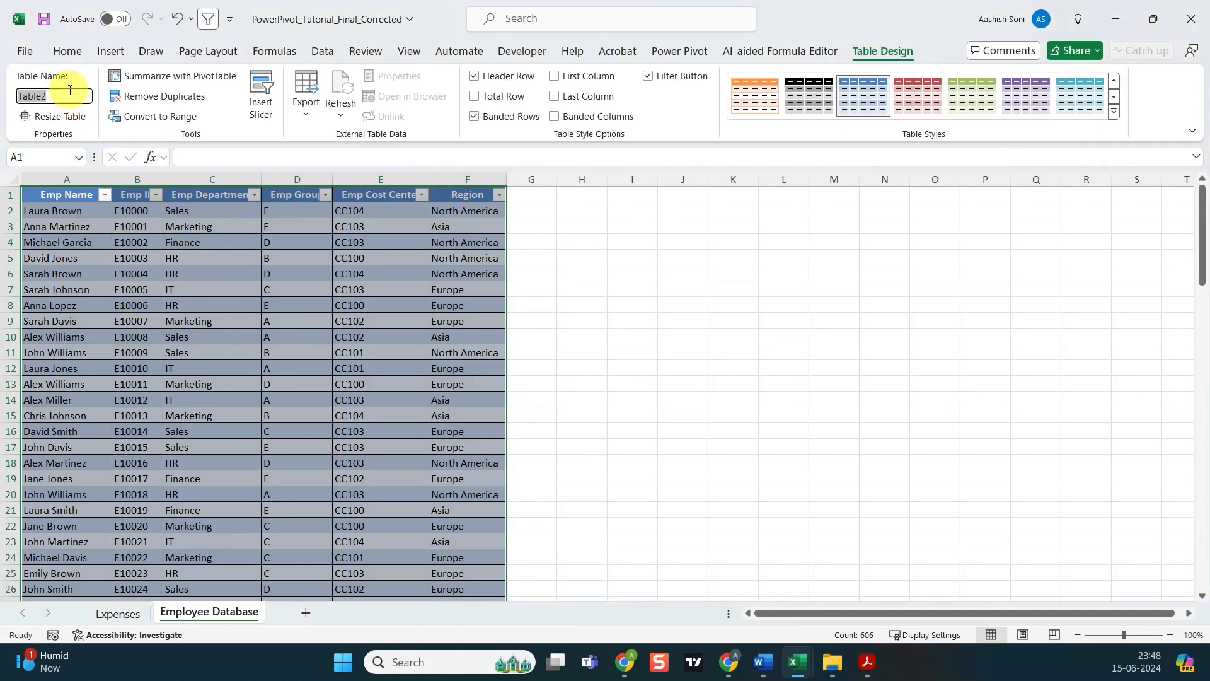
pyautogui.write('emp')
pyautogui.click(189, 321)
pyautogui.hotkey('ctrl', 'pageup')
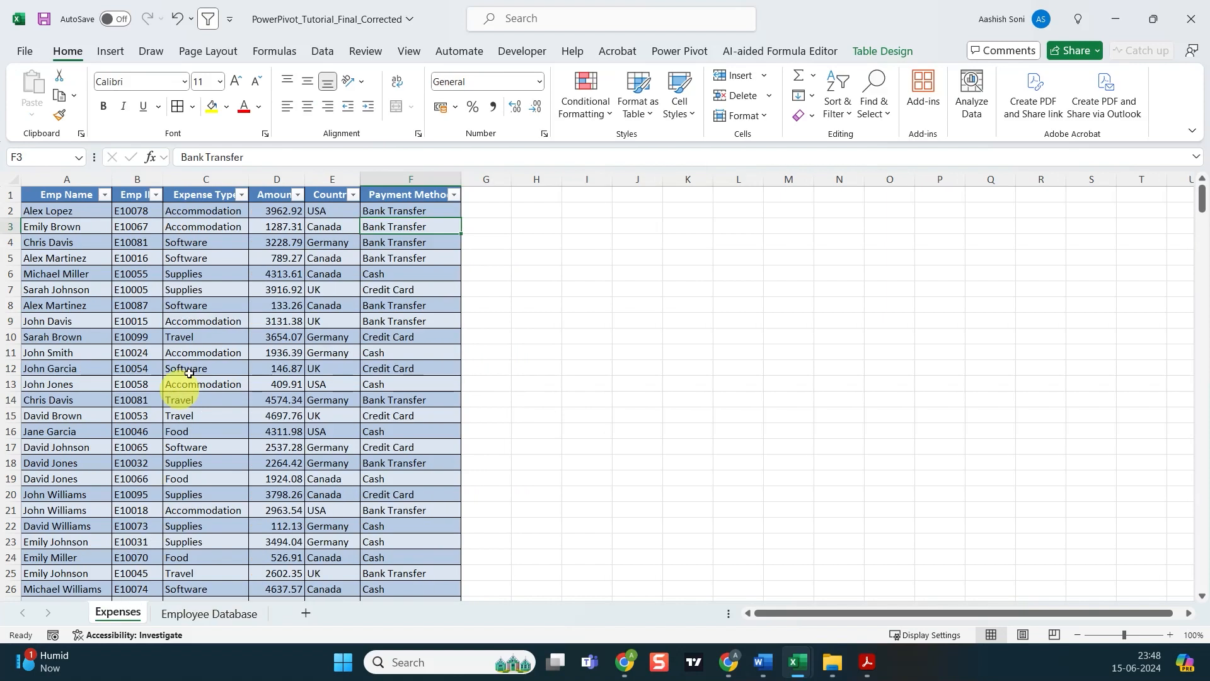
pyautogui.click(204, 340)
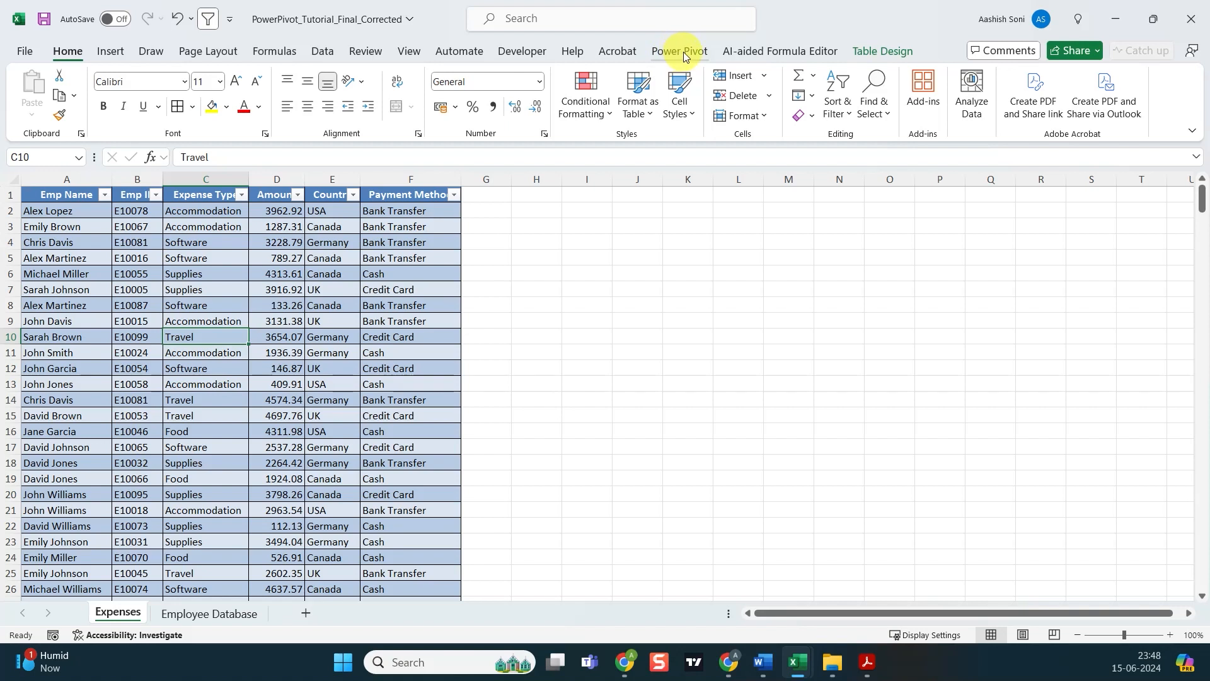
# - Find Power Pivot among all tabs in the ribbon customization options, and close the options without saving changes
pyautogui.rightClick(658, 129)
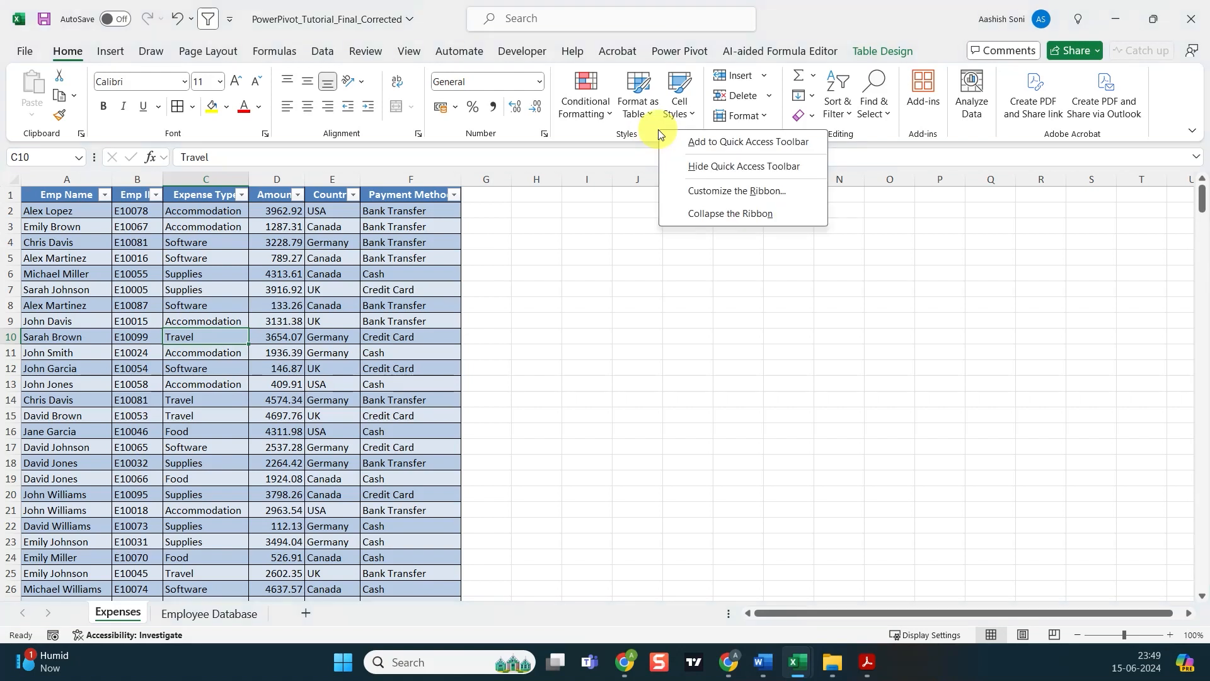
pyautogui.click(689, 191)
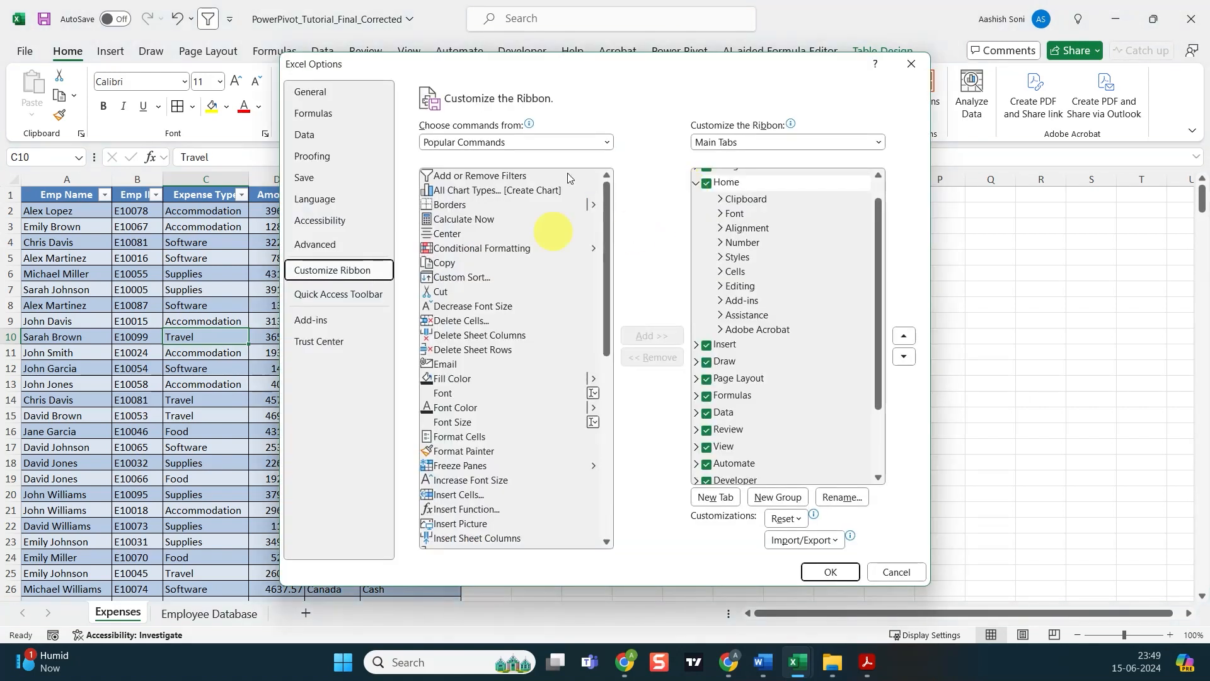
pyautogui.click(603, 143)
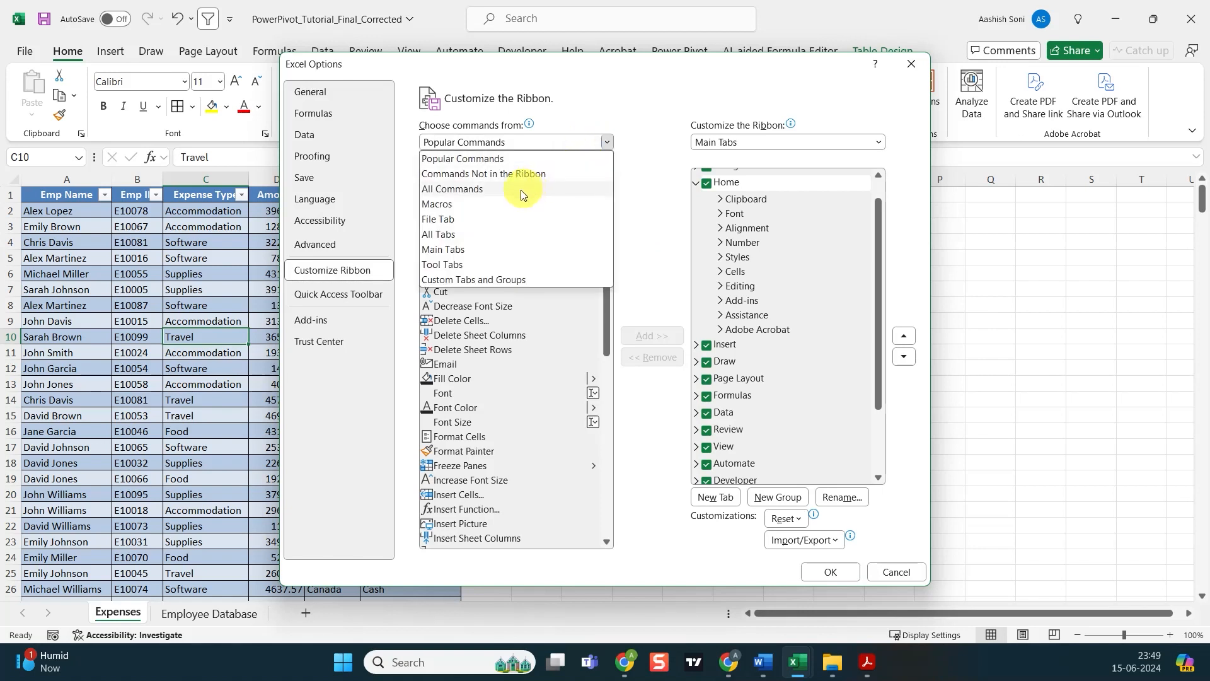
pyautogui.click(471, 234)
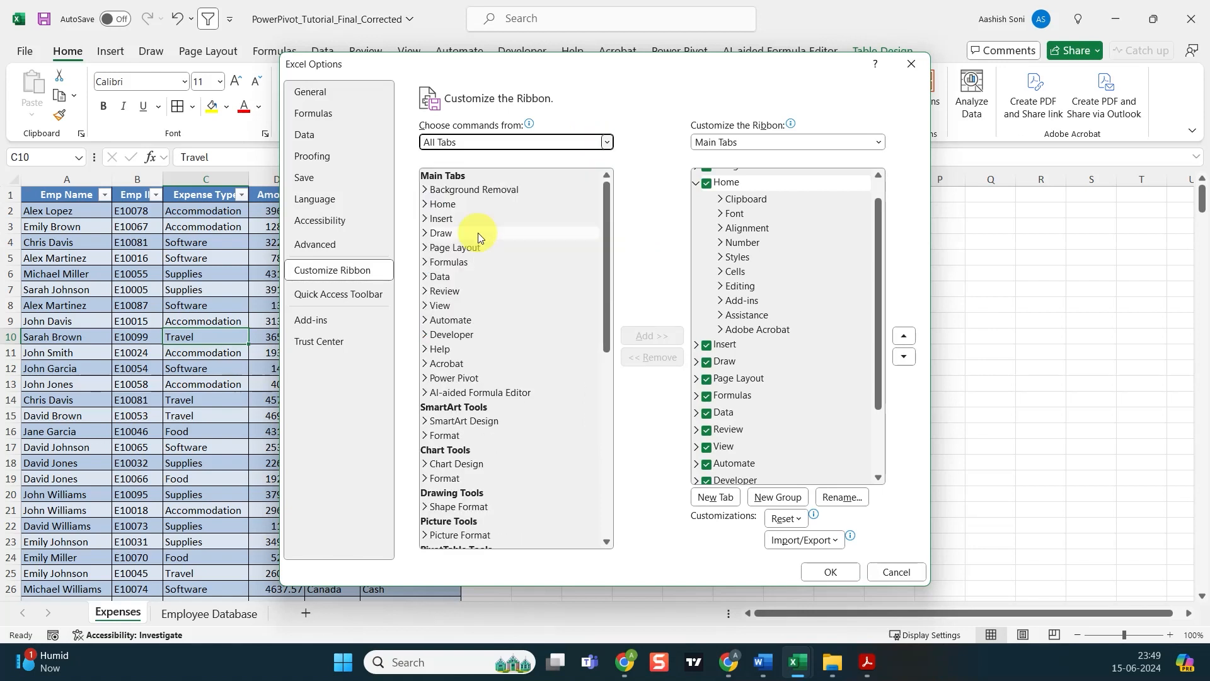
pyautogui.scroll(-1, 460, 315)
pyautogui.click(441, 358)
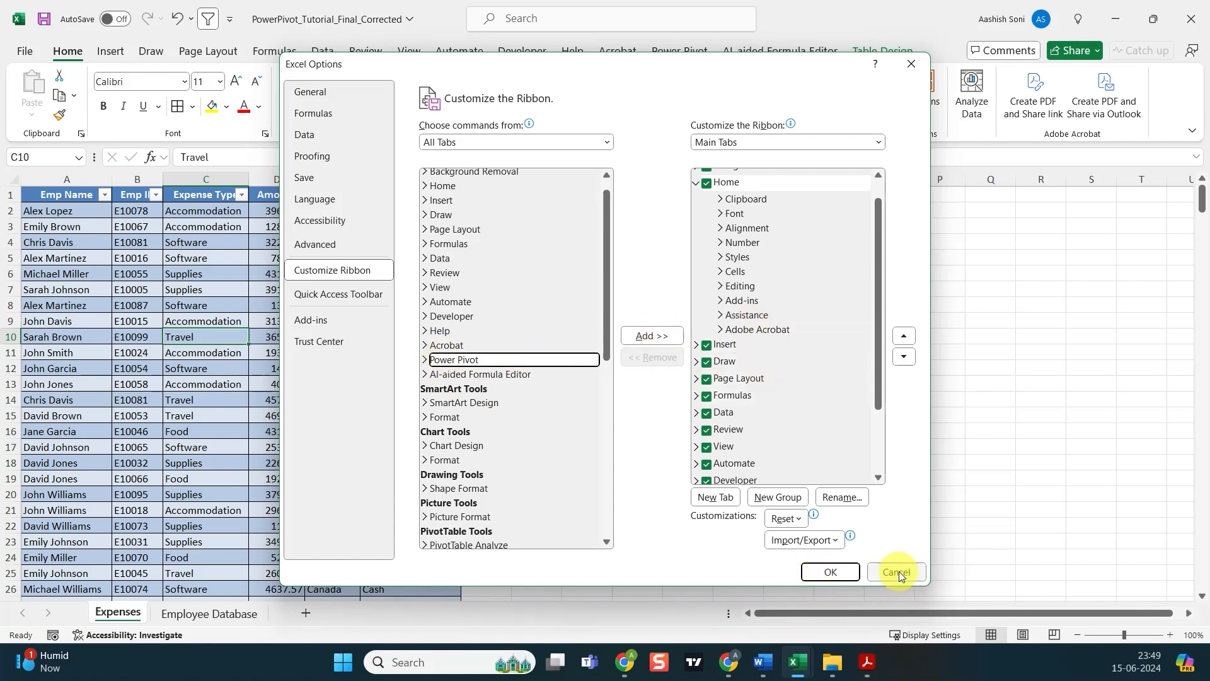
pyautogui.click(896, 572)
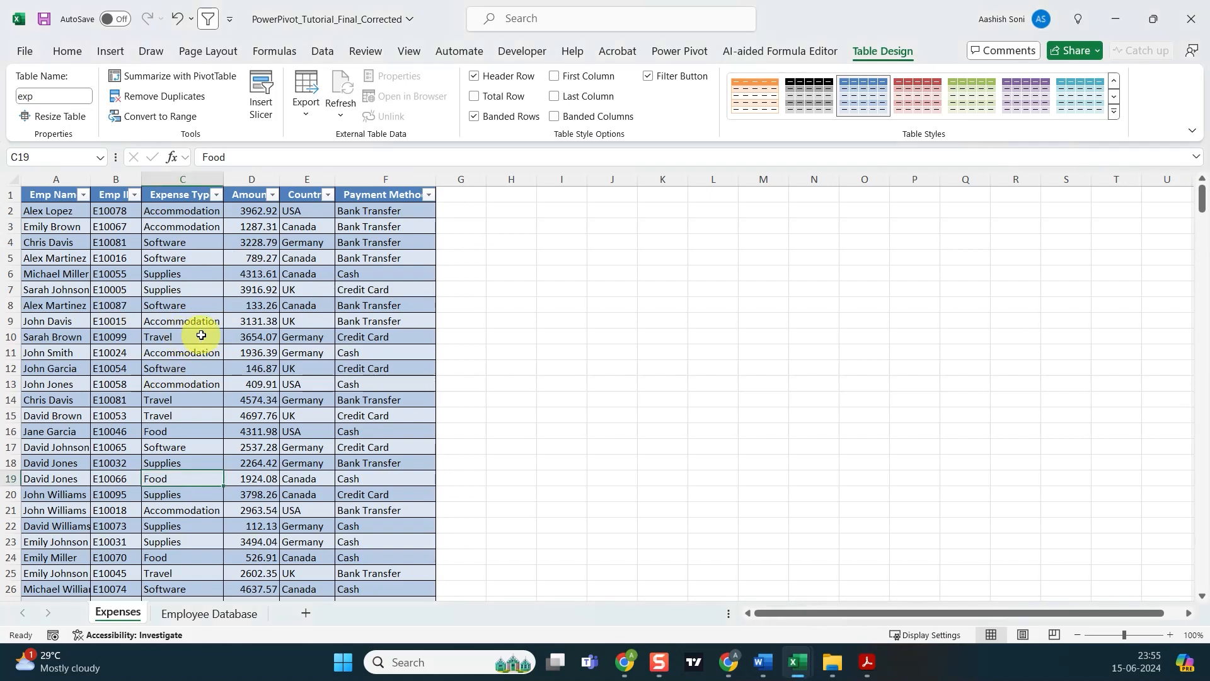
# - Add the exp table on the Expenses sheet to the Power Pivot data model
pyautogui.click(200, 336)
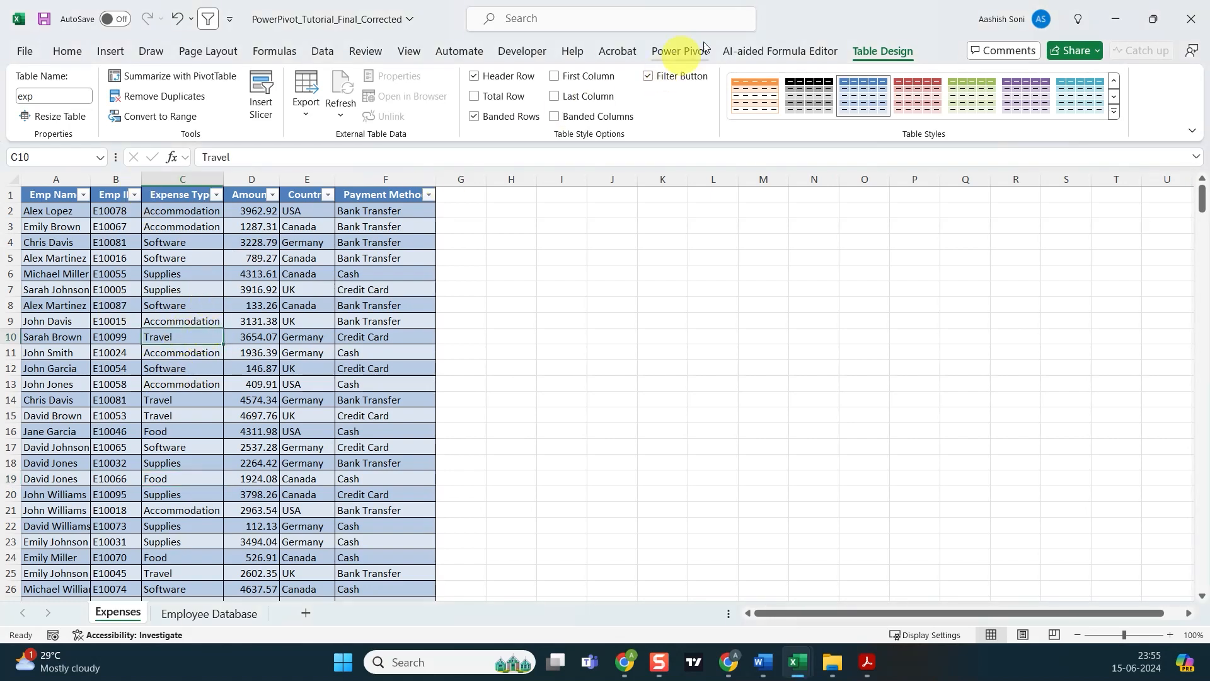
pyautogui.click(680, 50)
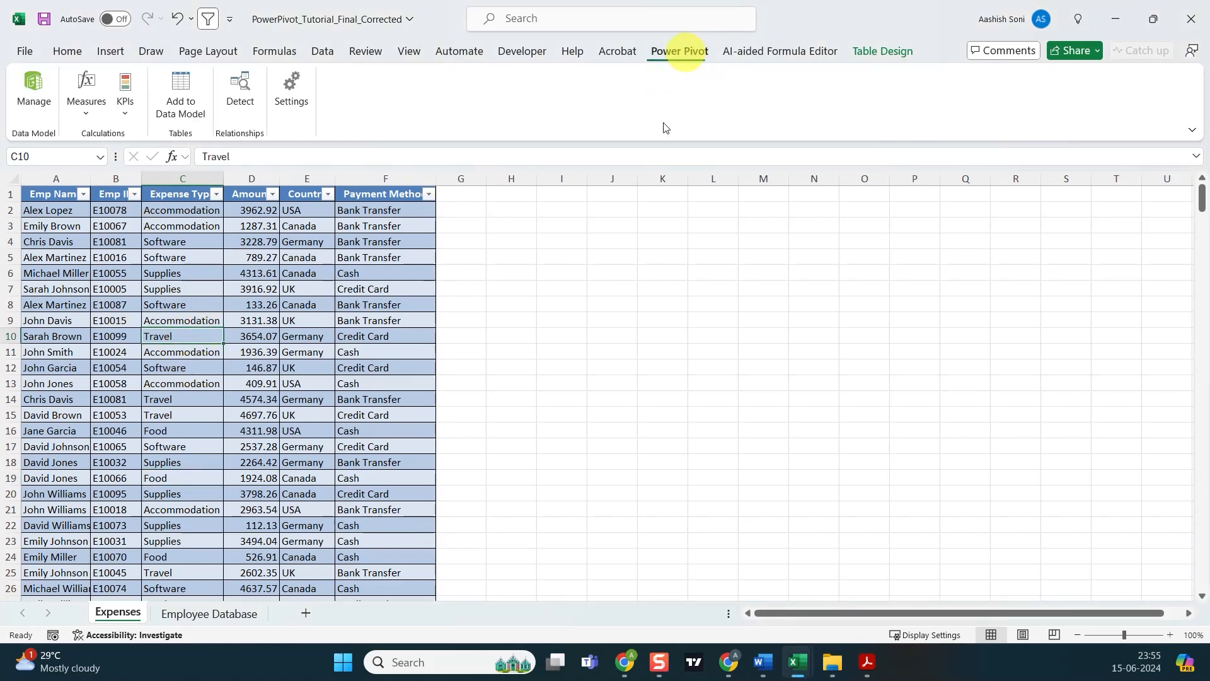
pyautogui.click(183, 88)
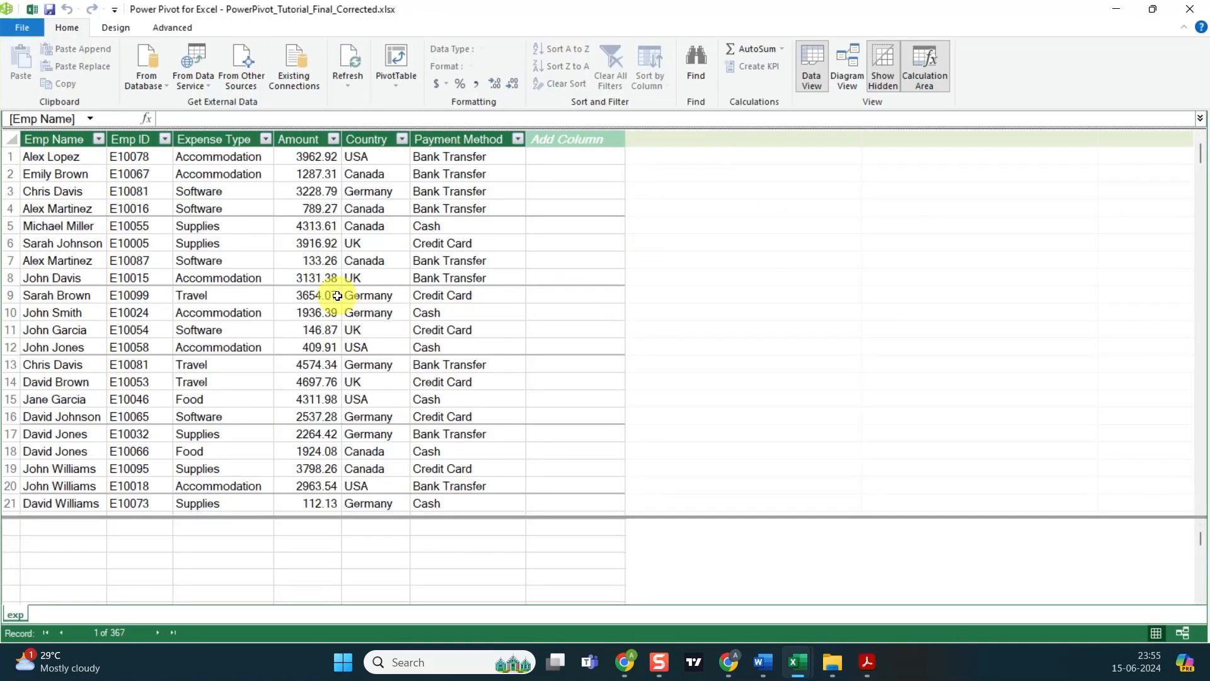
# - Compare the Expenses sheet with the exp table in the Power Pivot window, and return to the workbook
pyautogui.click(33, 8)
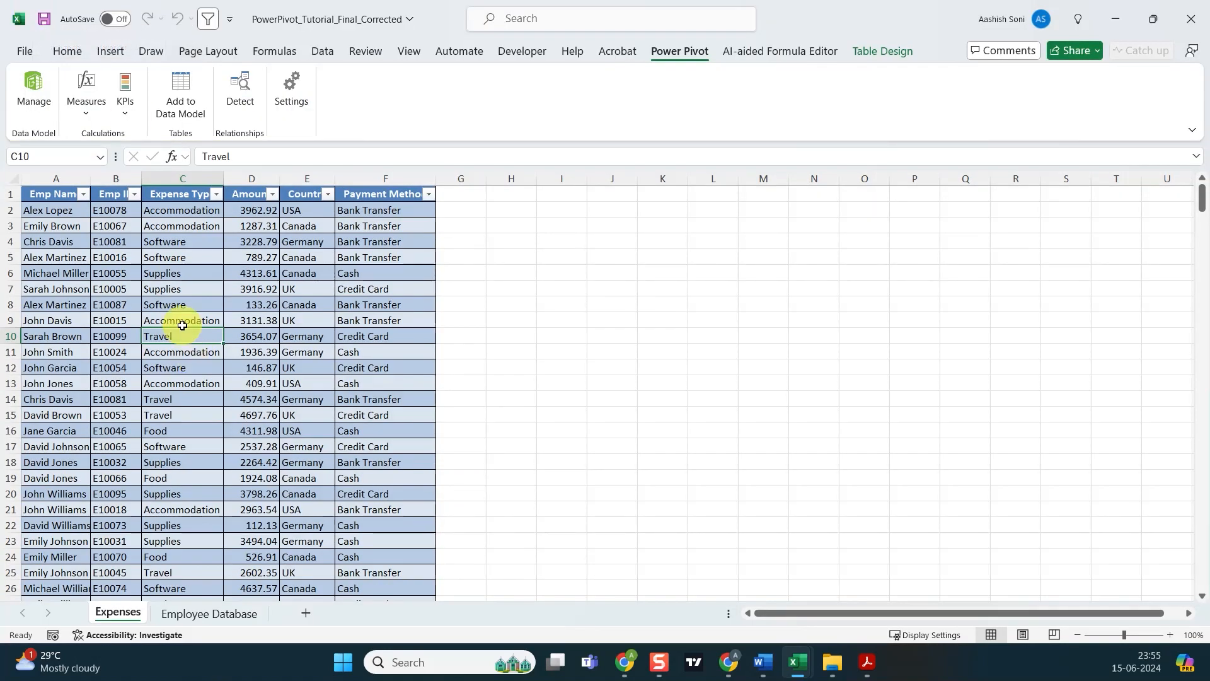
pyautogui.click(37, 85)
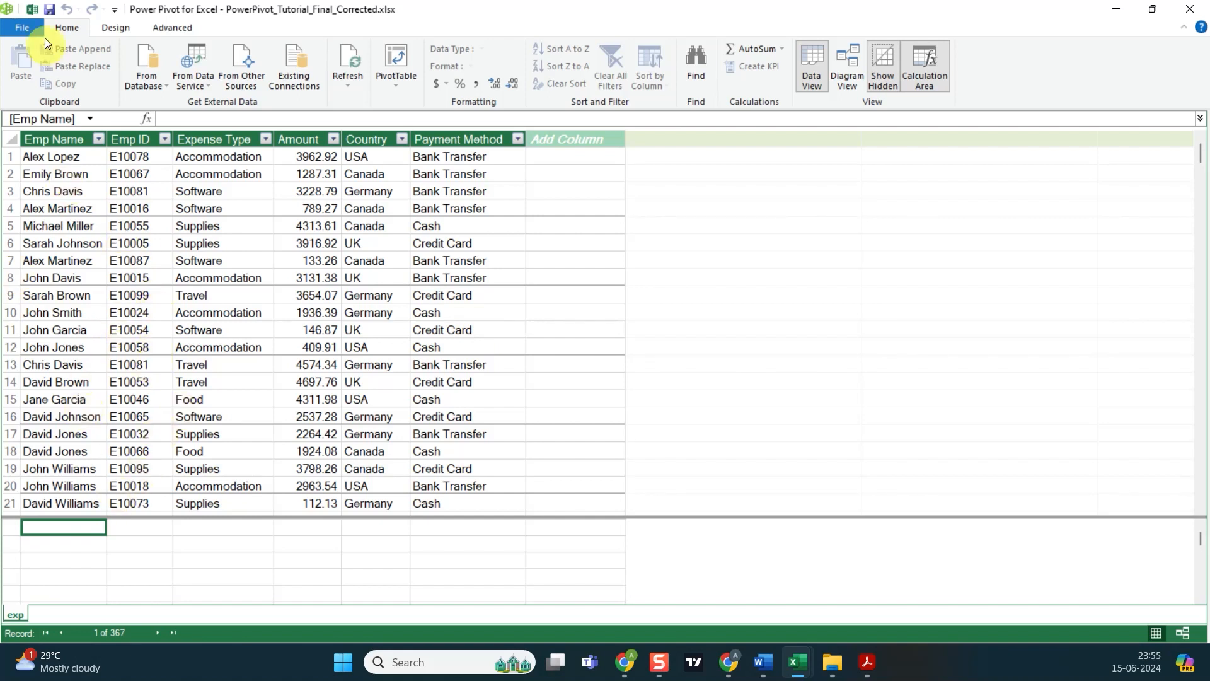
pyautogui.click(35, 10)
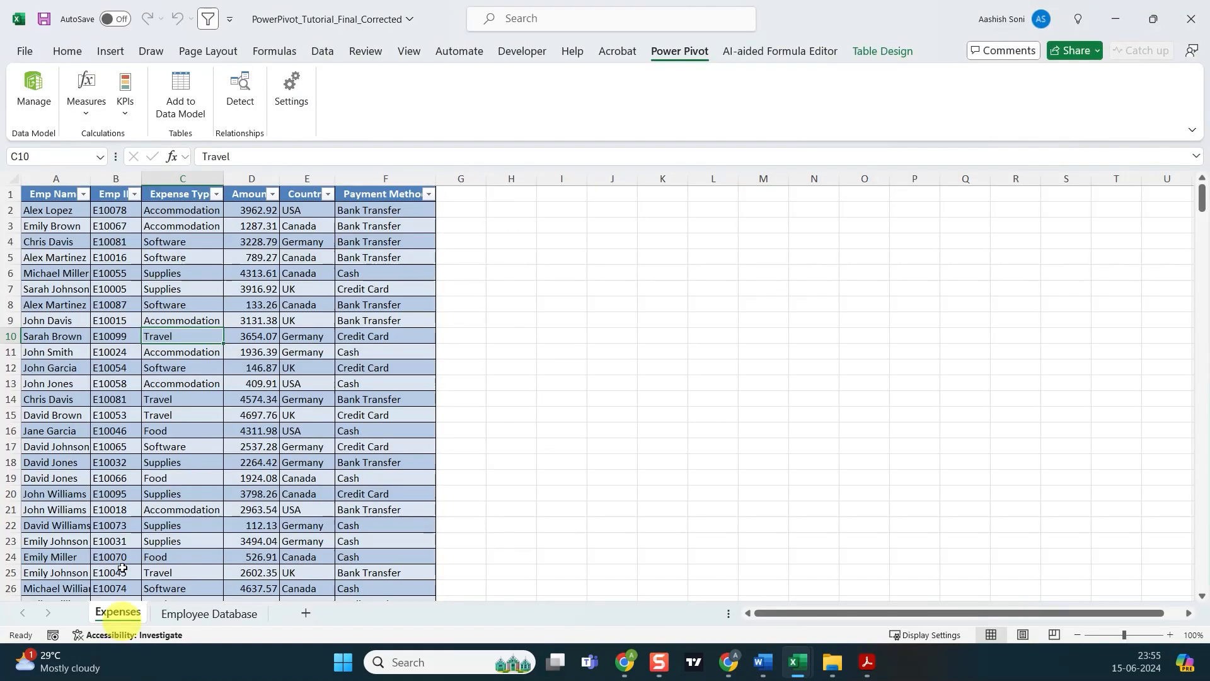
pyautogui.click(34, 88)
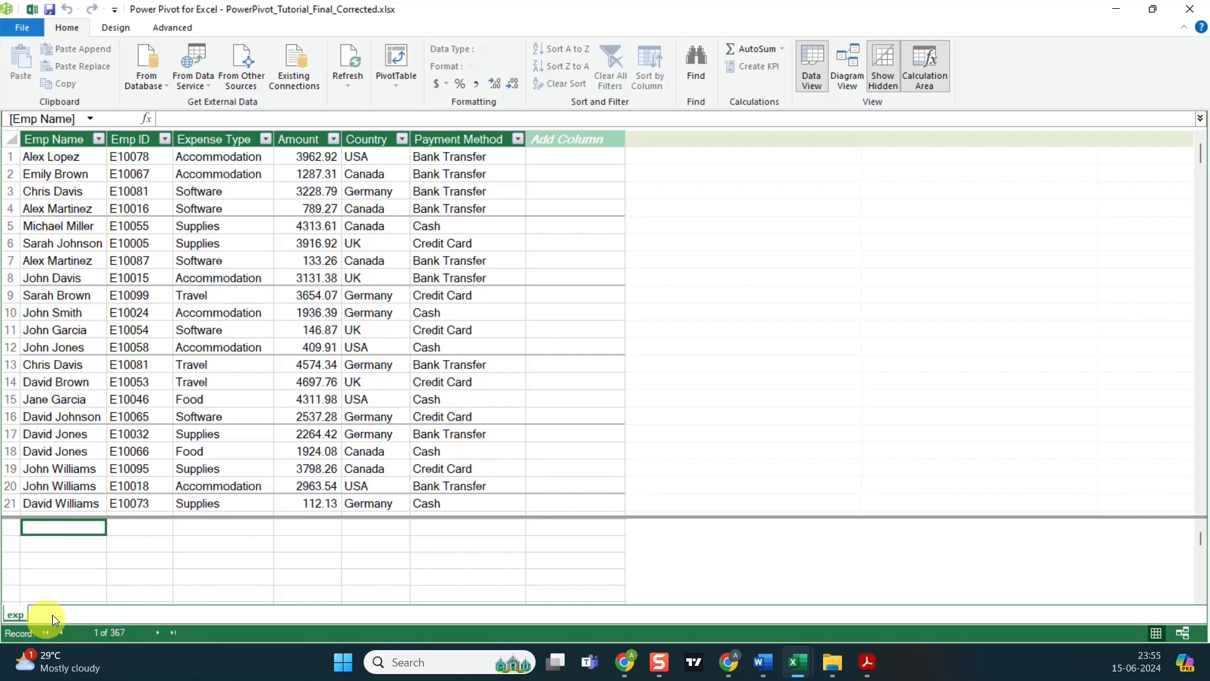
pyautogui.click(33, 9)
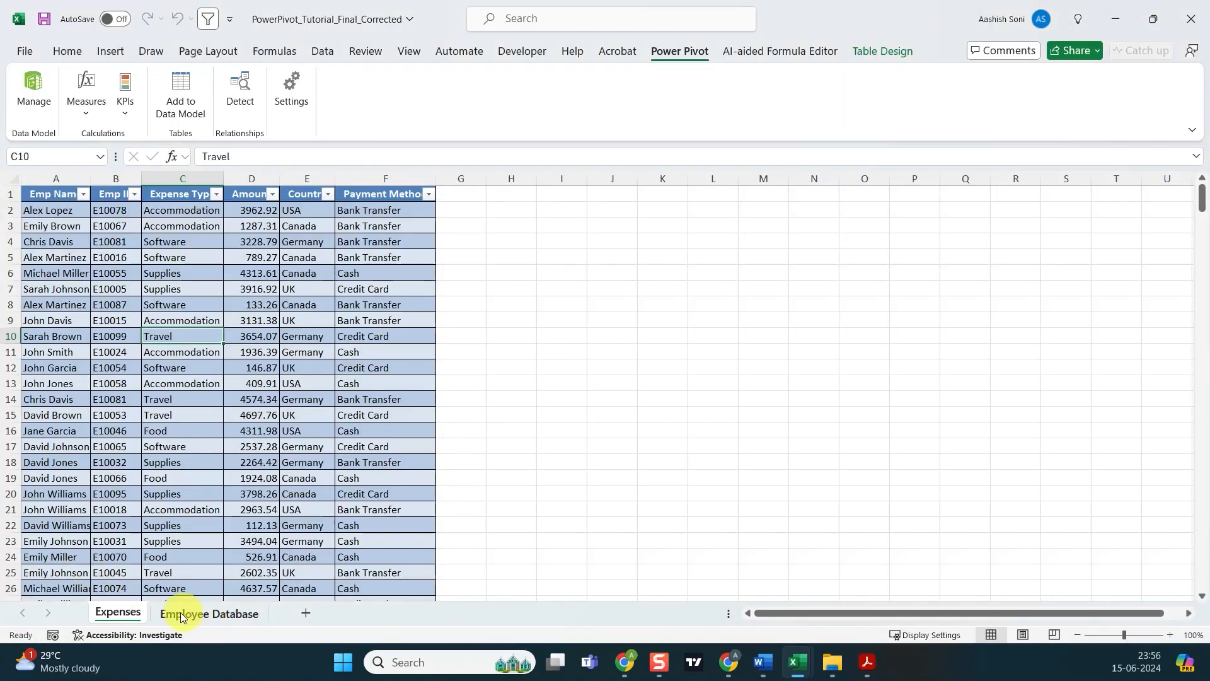
# - Add the emp table on the Employee Database sheet to the data model
pyautogui.click(211, 612)
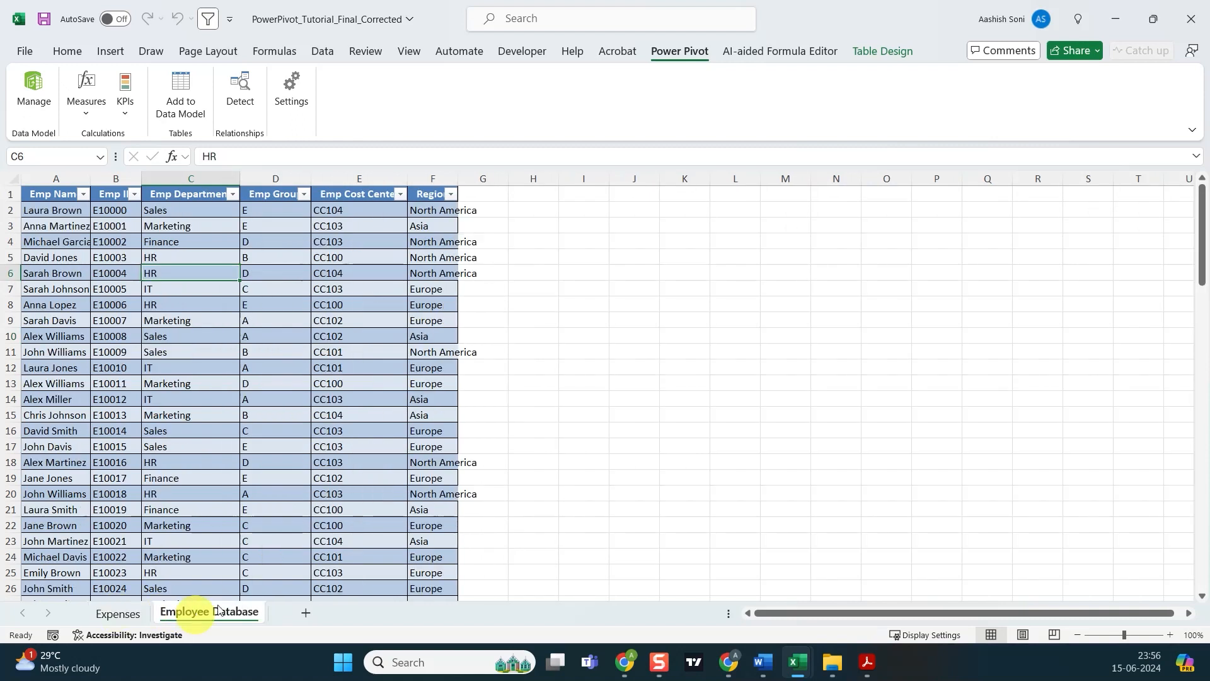
pyautogui.click(168, 351)
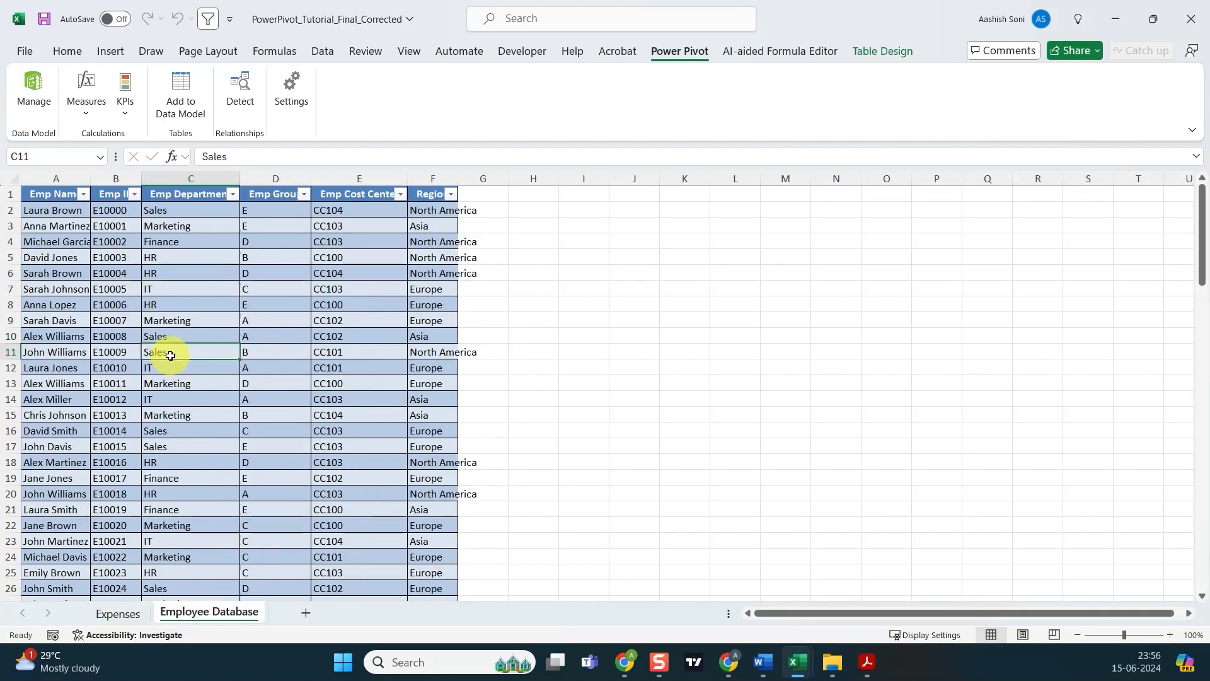
pyautogui.click(183, 107)
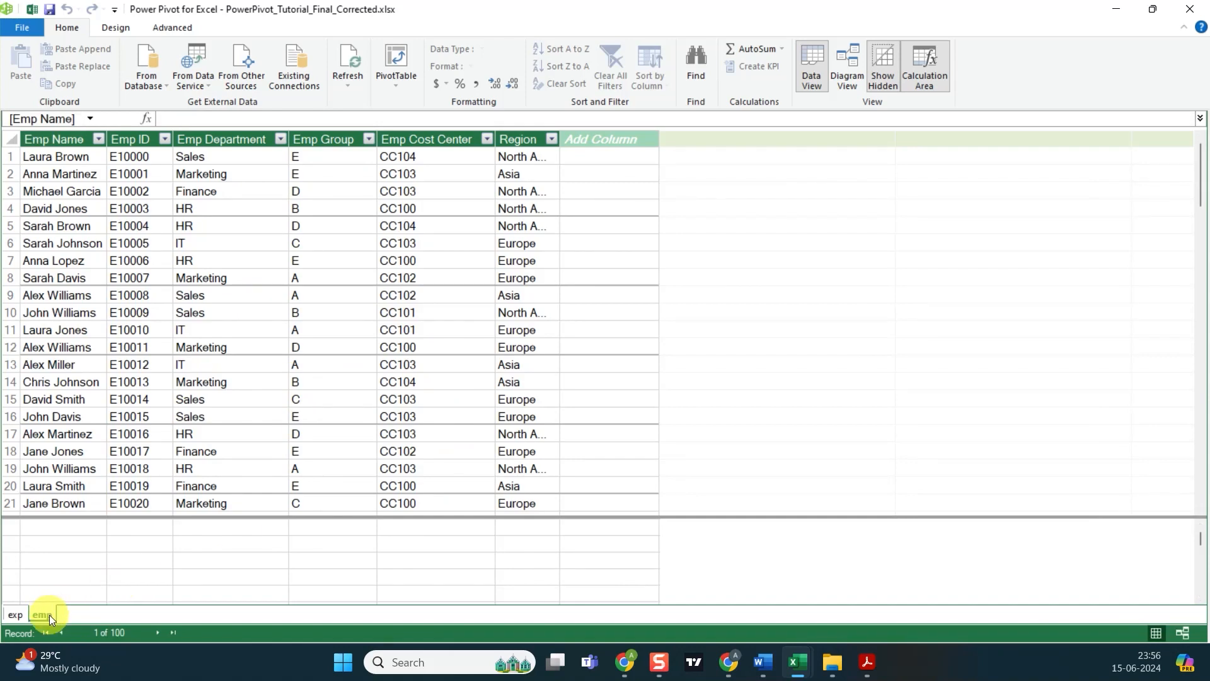
# - Review the exp and emp tables in the data model by alternating between them
pyautogui.click(17, 618)
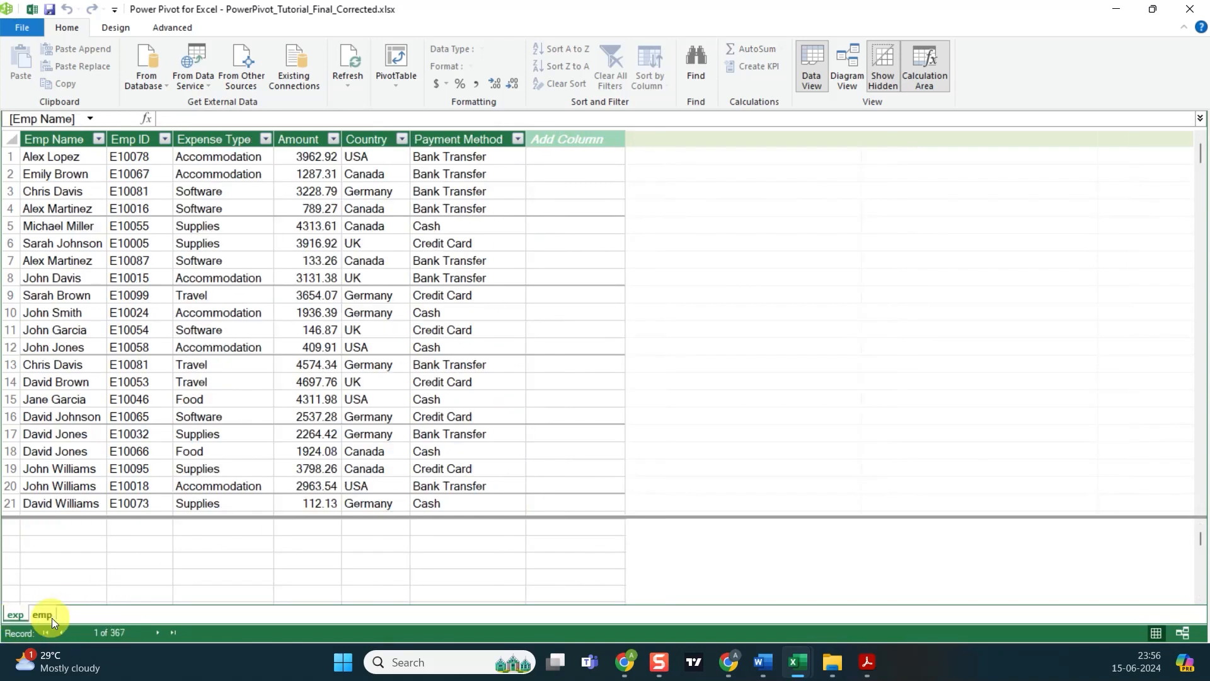
pyautogui.click(49, 617)
pyautogui.click(21, 615)
pyautogui.click(40, 615)
pyautogui.click(23, 617)
pyautogui.click(44, 617)
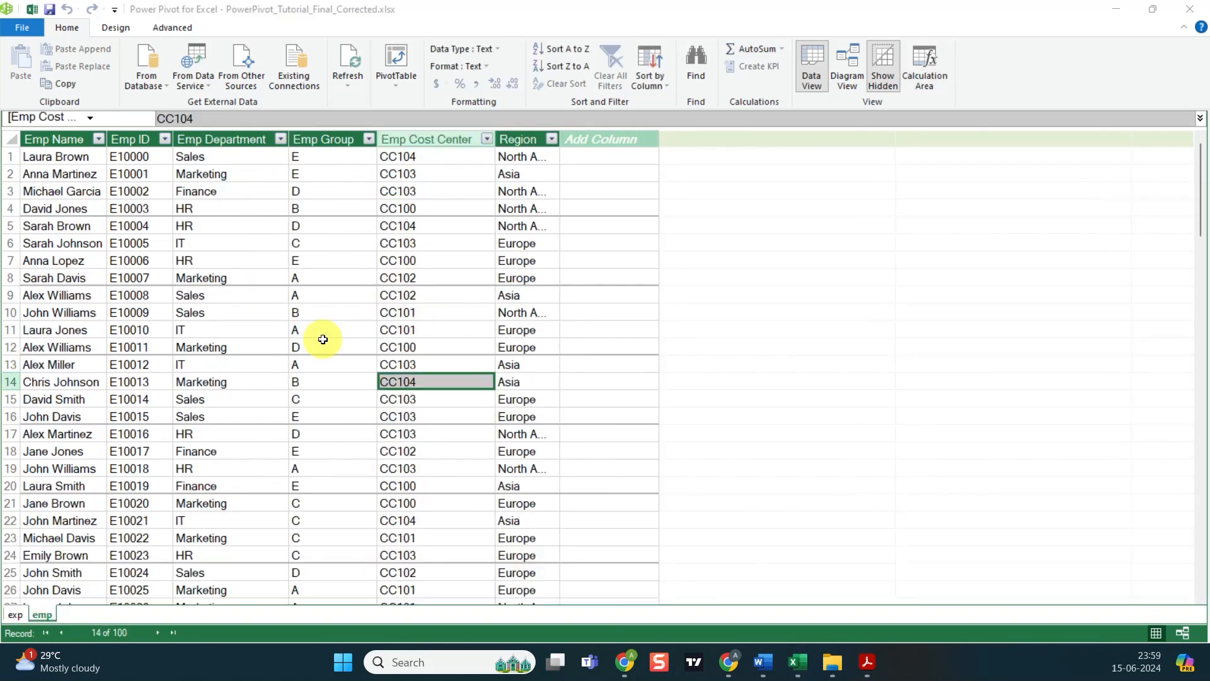
# - Show and hide the emp table's calculation area, and display the data model's tables in Diagram View
pyautogui.click(319, 342)
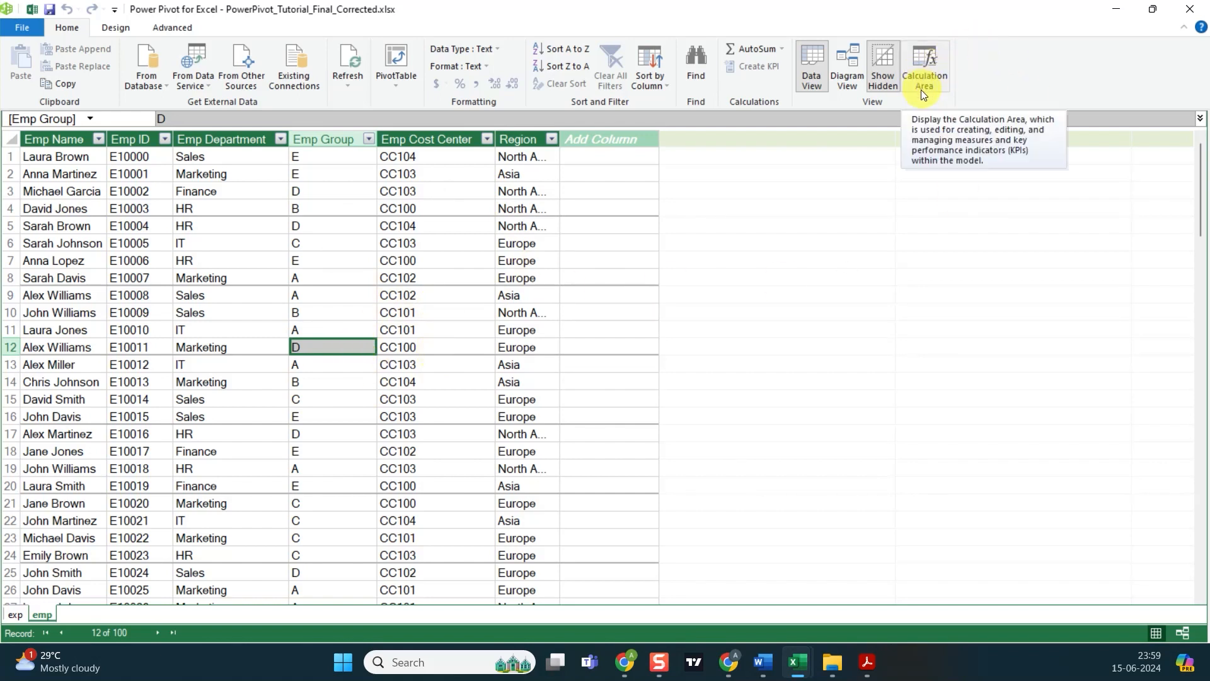
pyautogui.click(926, 62)
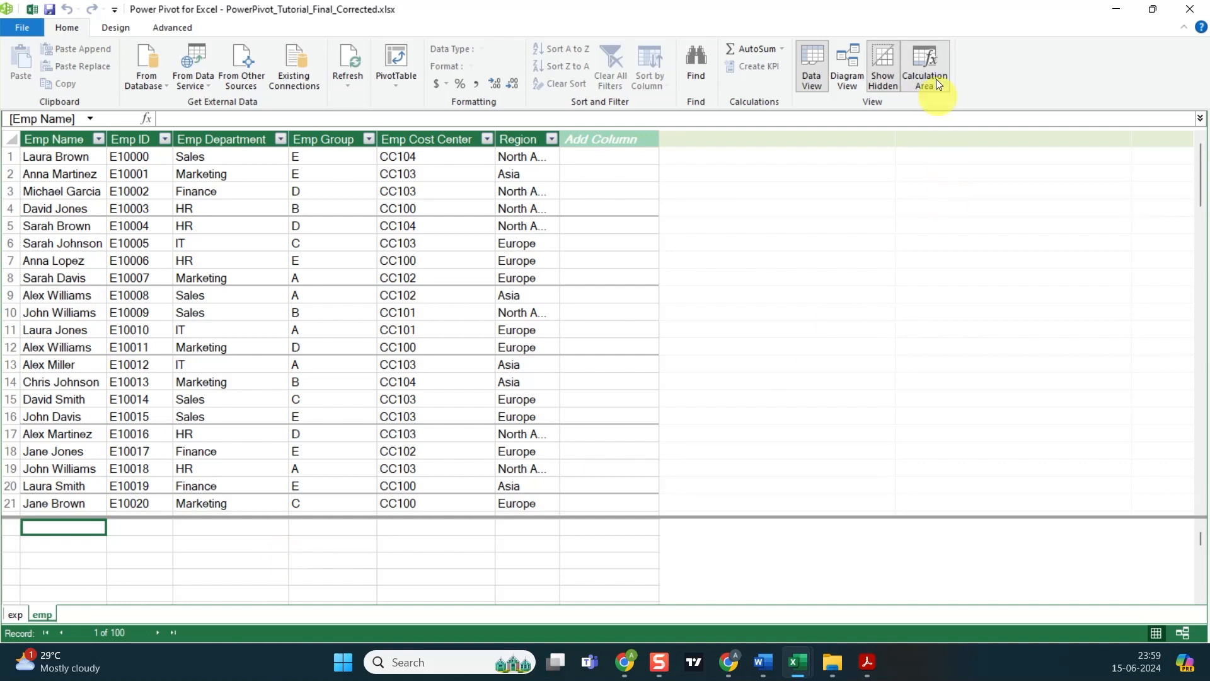
pyautogui.click(929, 64)
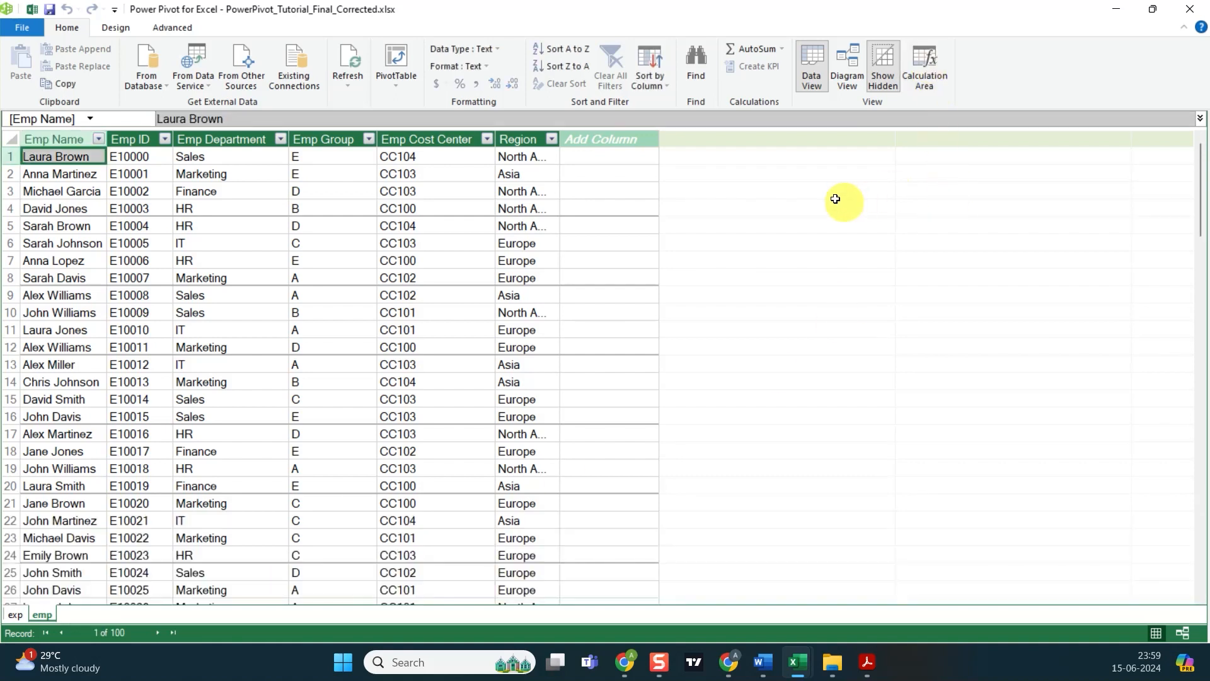
pyautogui.click(847, 78)
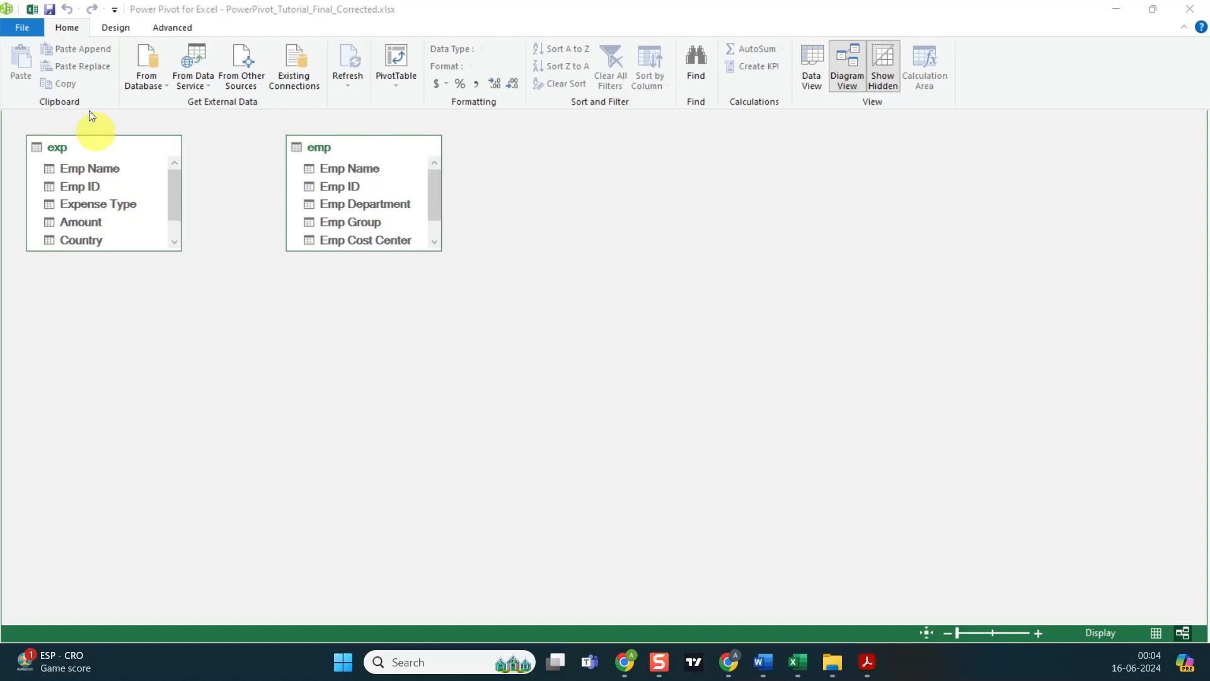
# - Add a new worksheet to the Excel workbook and insert a PivotTable from the Data Model at its cell A1
pyautogui.click(32, 9)
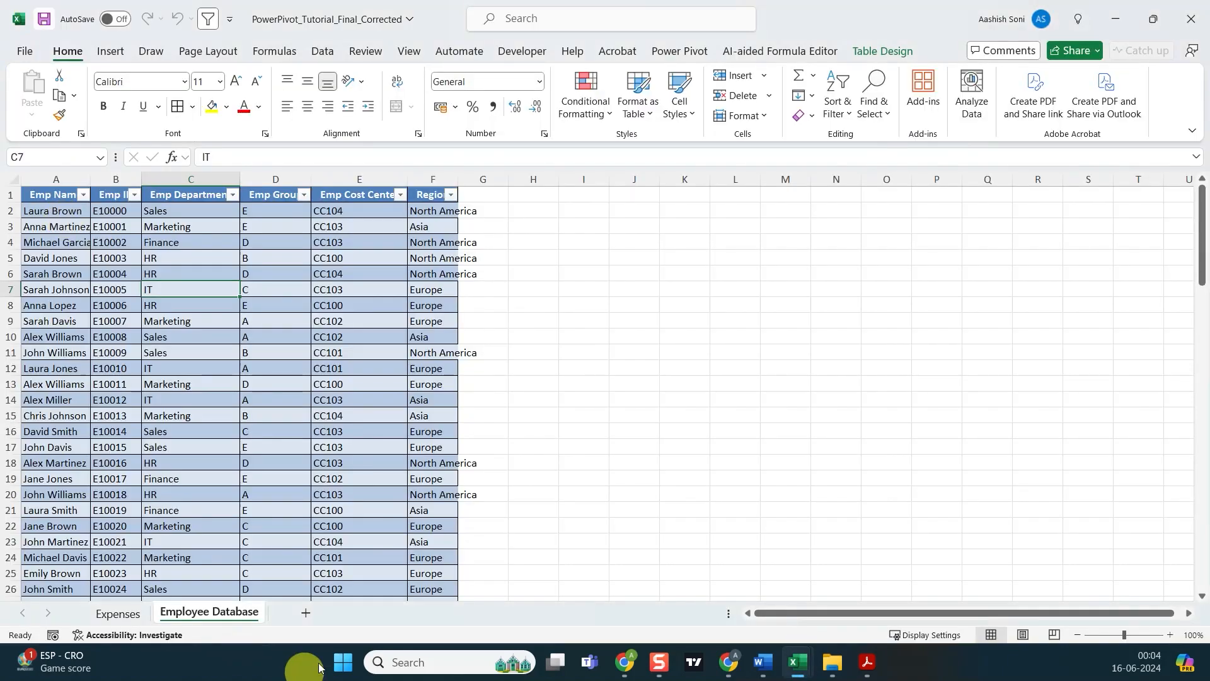
pyautogui.click(306, 613)
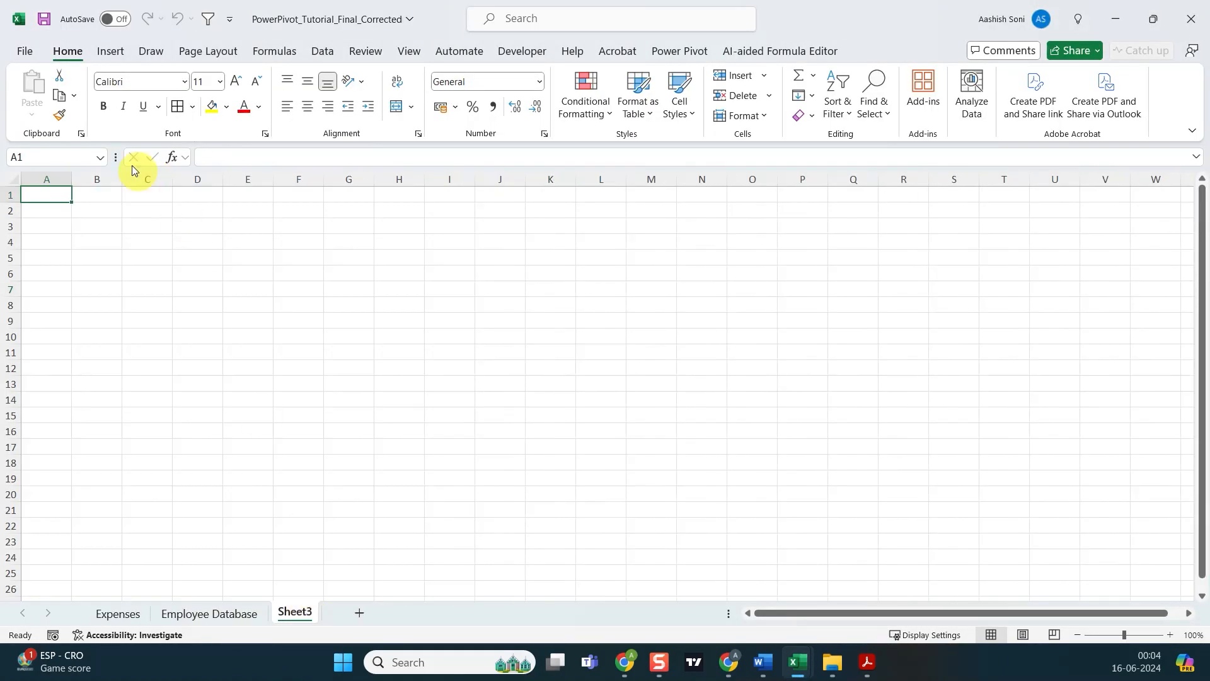
pyautogui.click(103, 54)
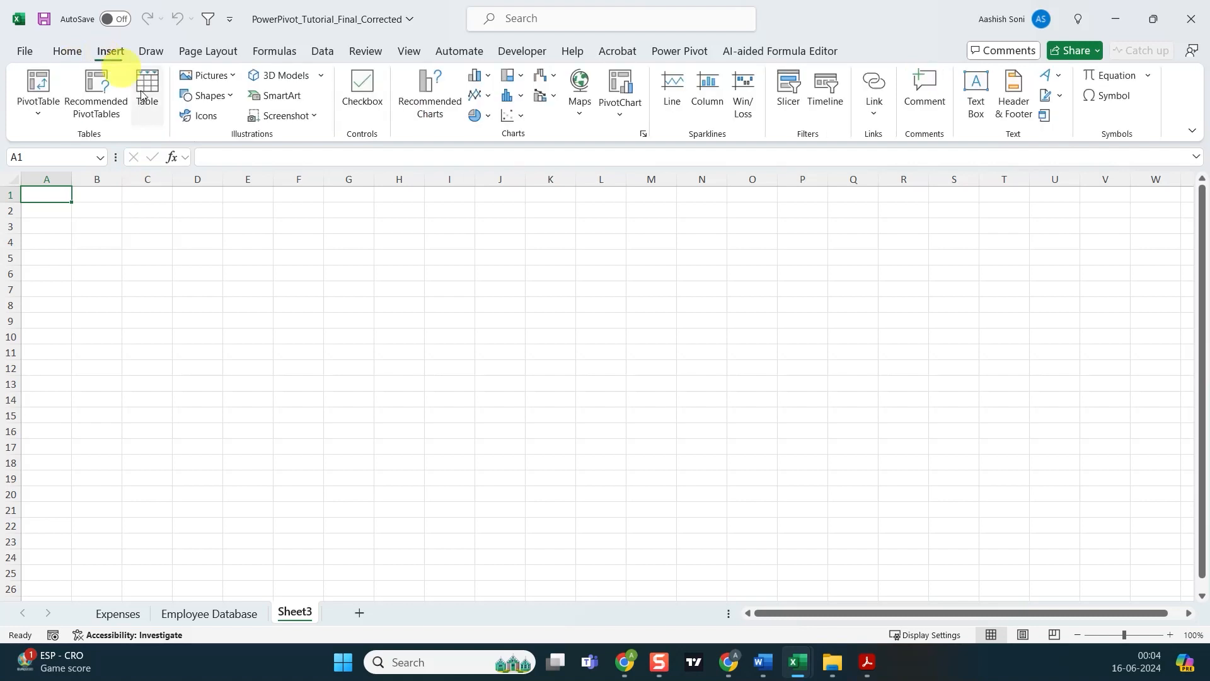
pyautogui.click(42, 119)
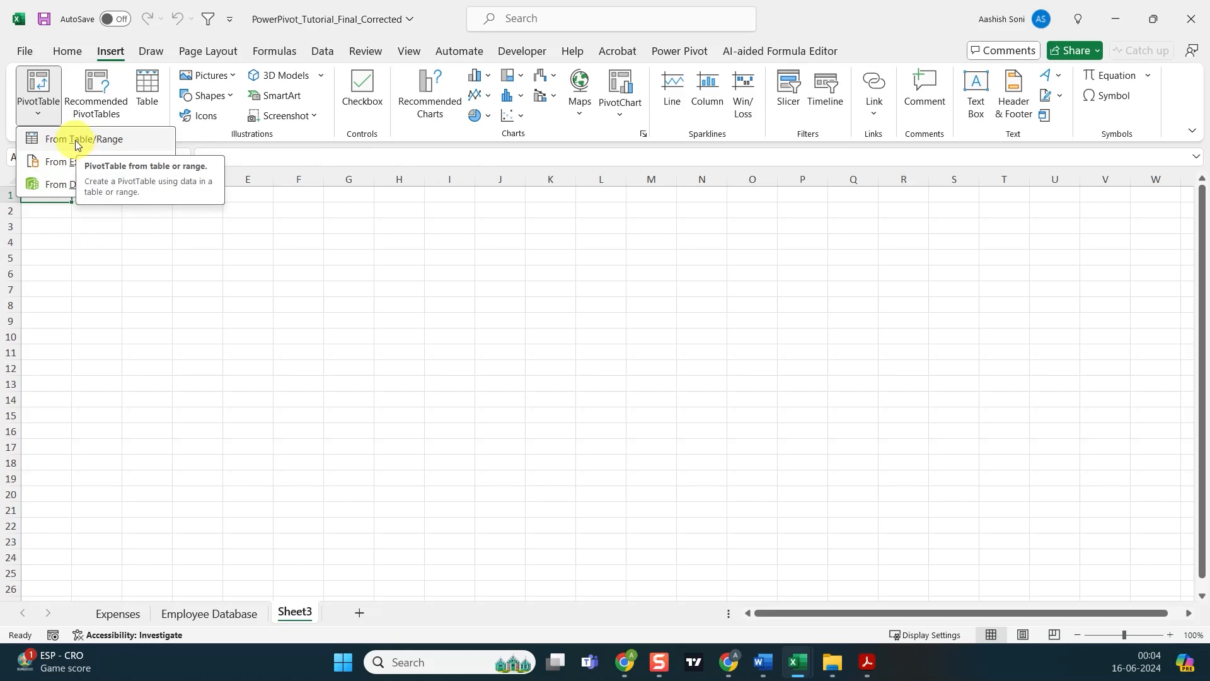
pyautogui.click(67, 189)
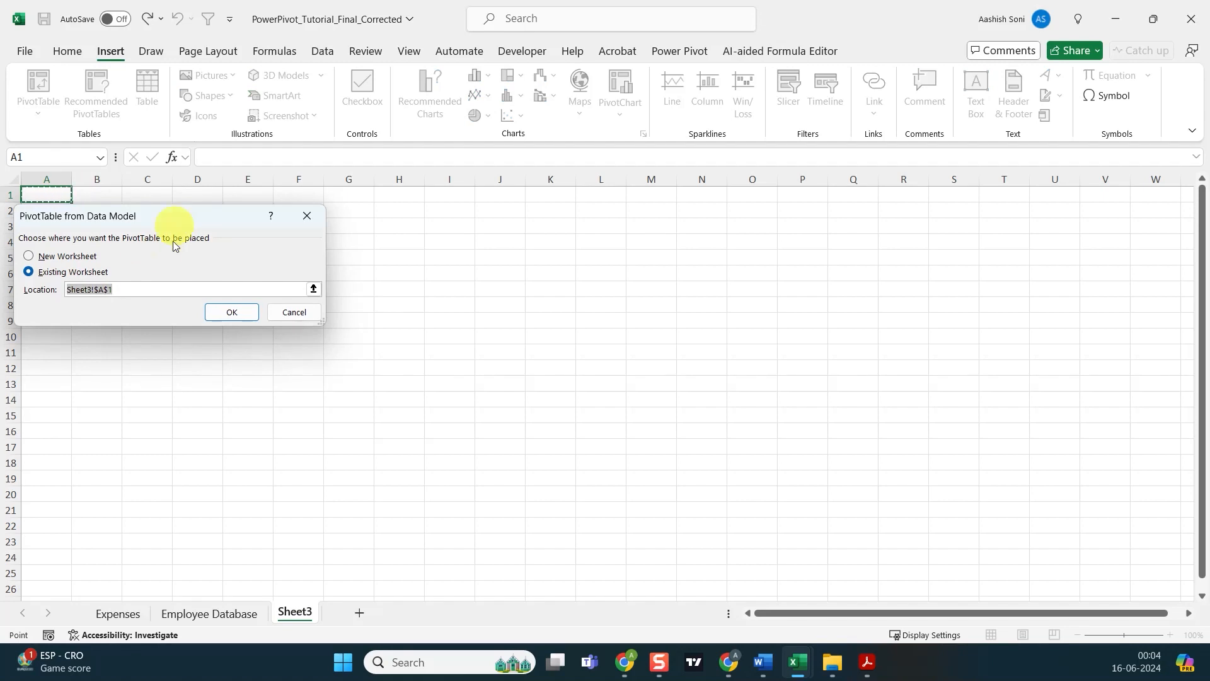
pyautogui.click(240, 315)
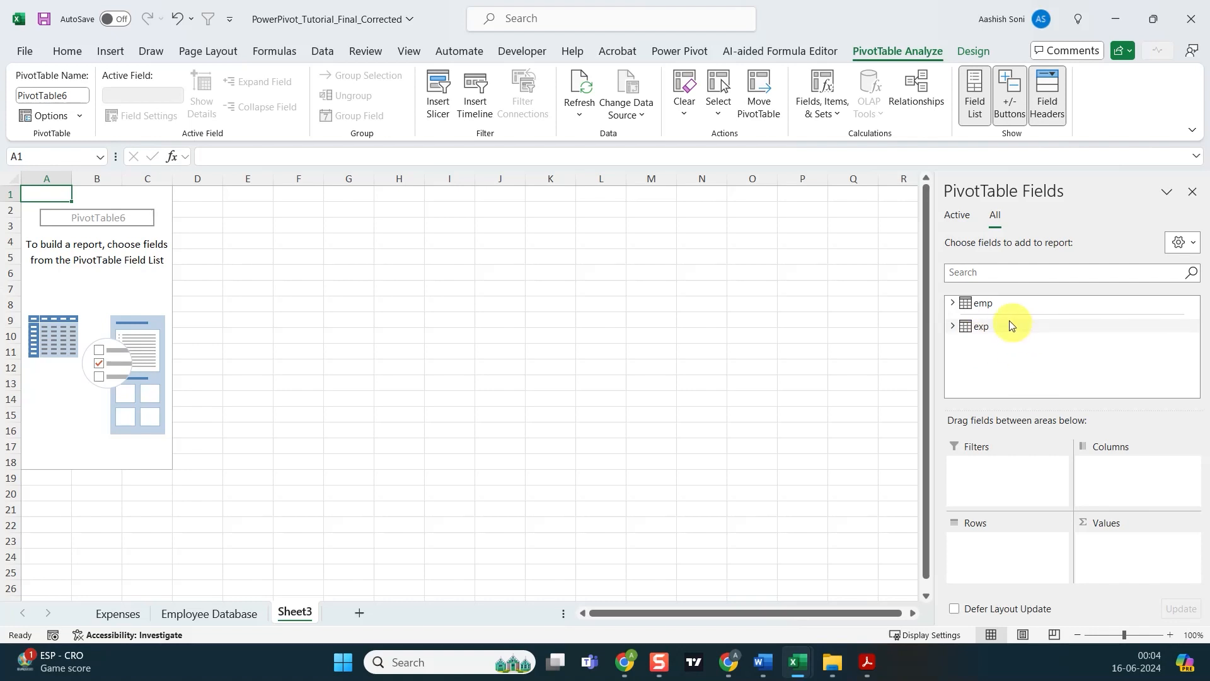
pyautogui.moveTo(1011, 330)
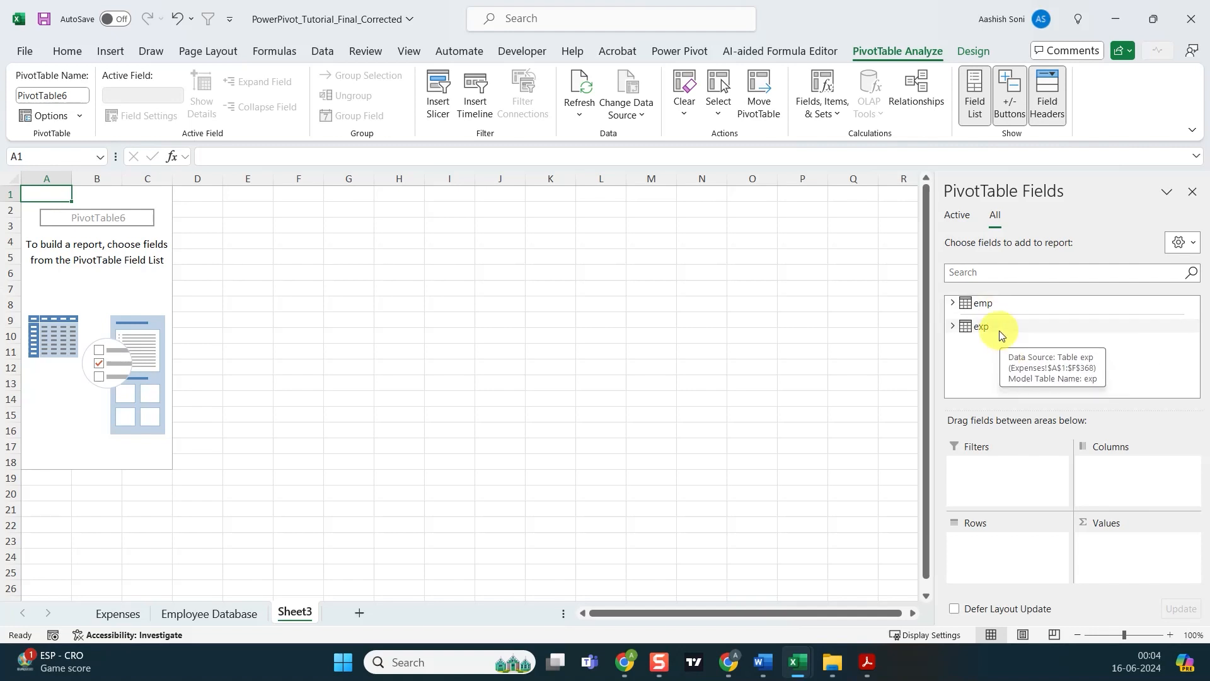
# - Build the PivotTable from the exp table with Expense Type in the rows and the sum of Amount in the values
pyautogui.moveTo(989, 310)
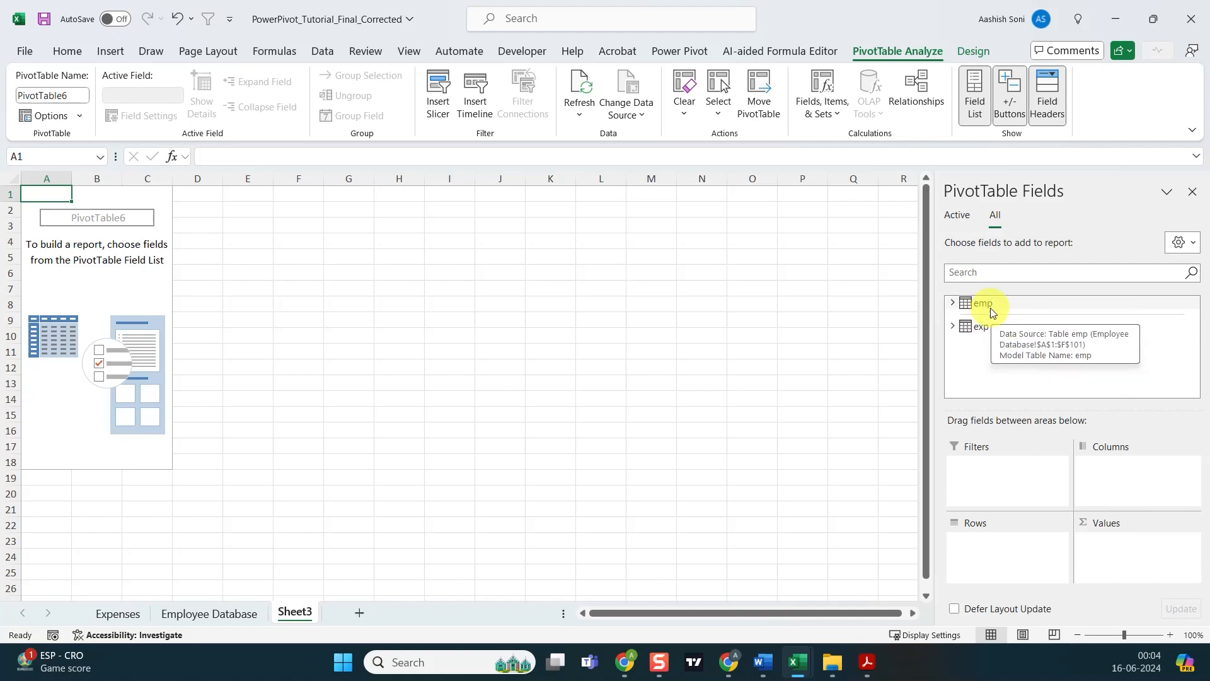
pyautogui.click(952, 326)
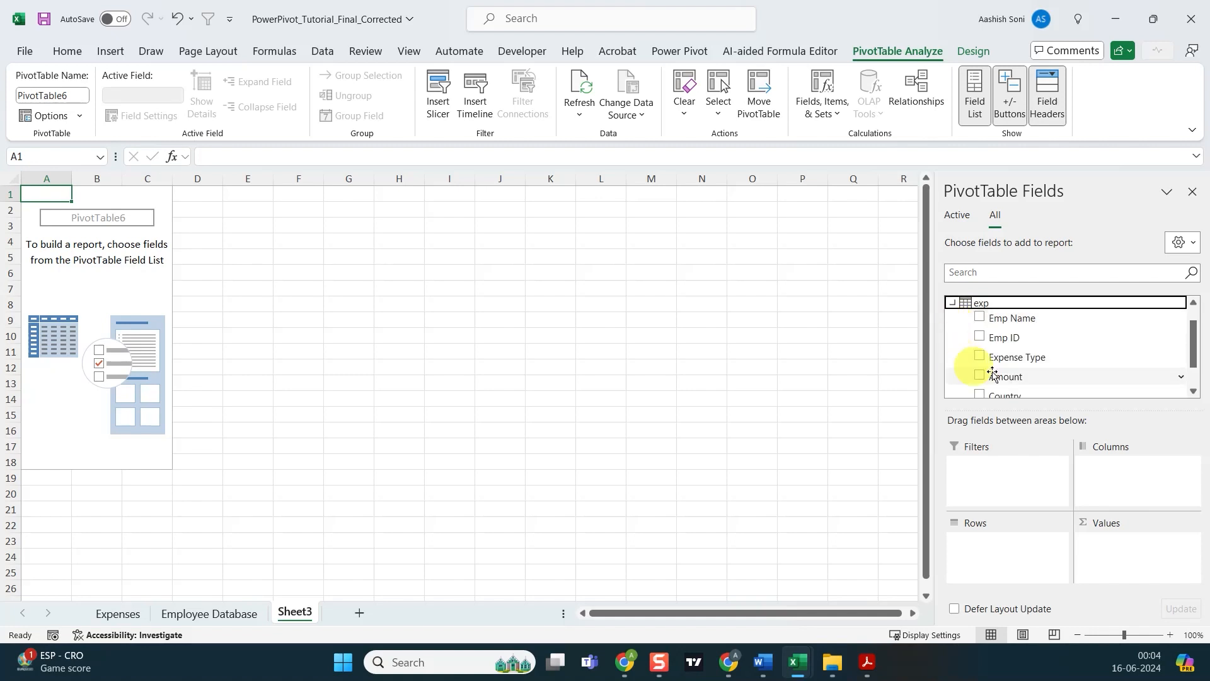
pyautogui.moveTo(1034, 357); pyautogui.dragTo(1008, 548)
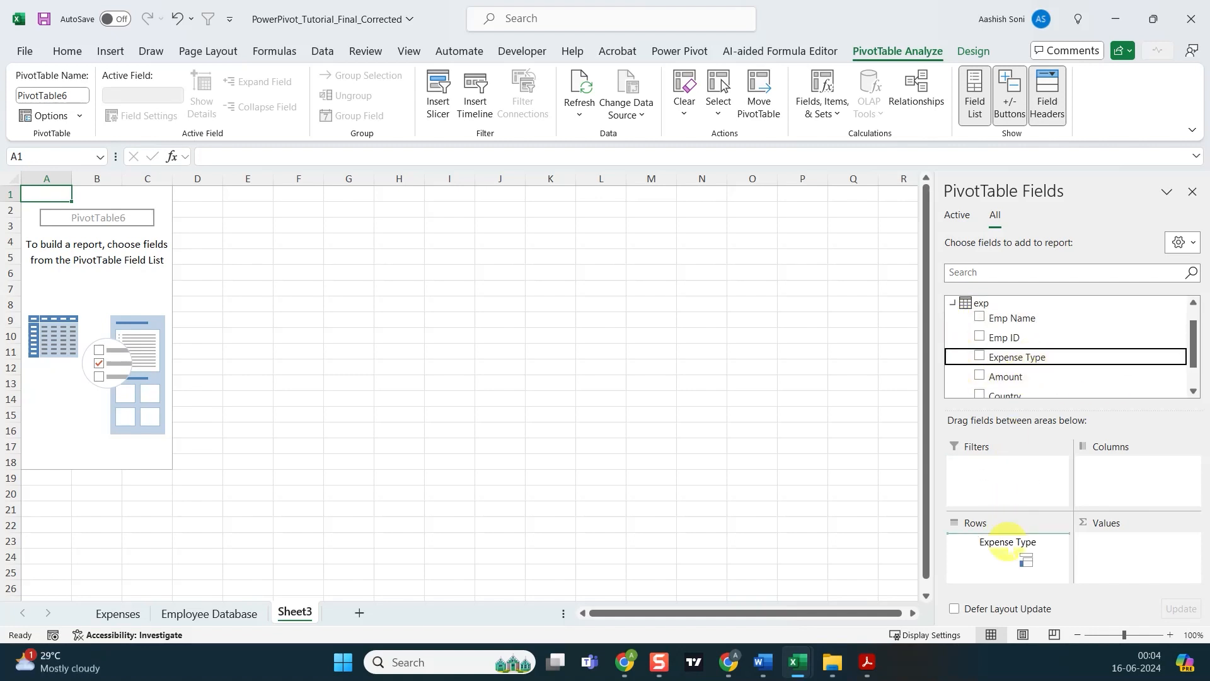
pyautogui.moveTo(1005, 378); pyautogui.dragTo(1112, 541)
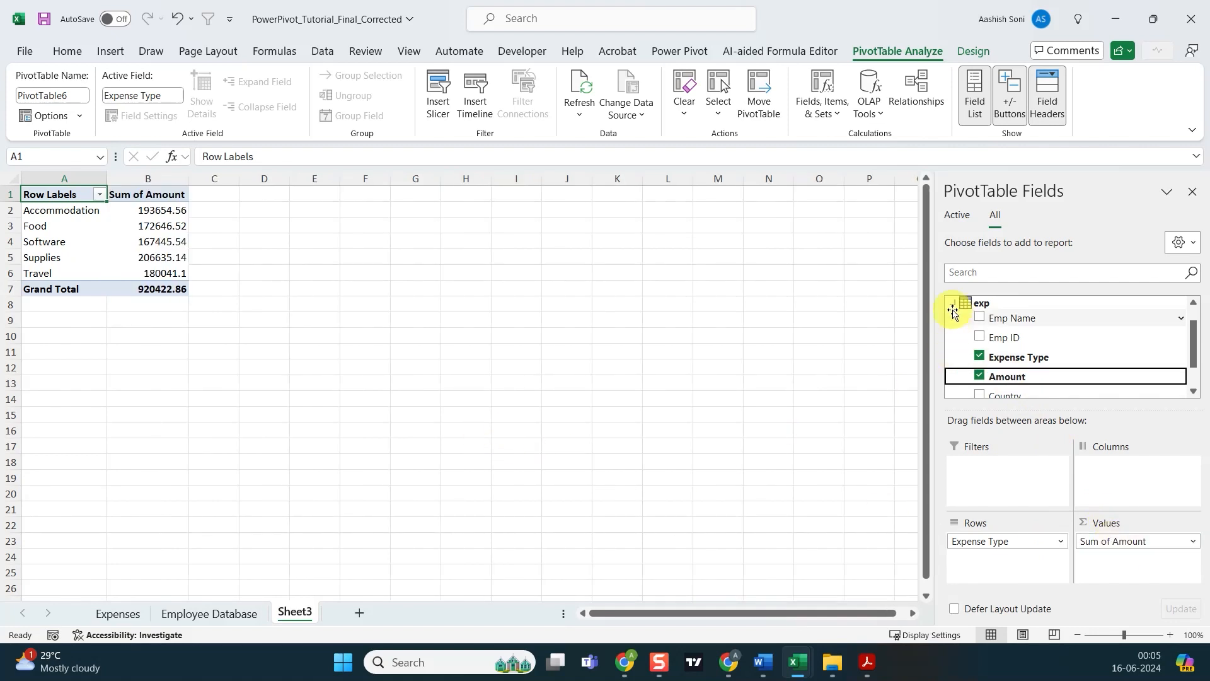
# - Replace Expense Type in the PivotTable rows with Region from the emp table, and check the amounts per region
pyautogui.click(981, 356)
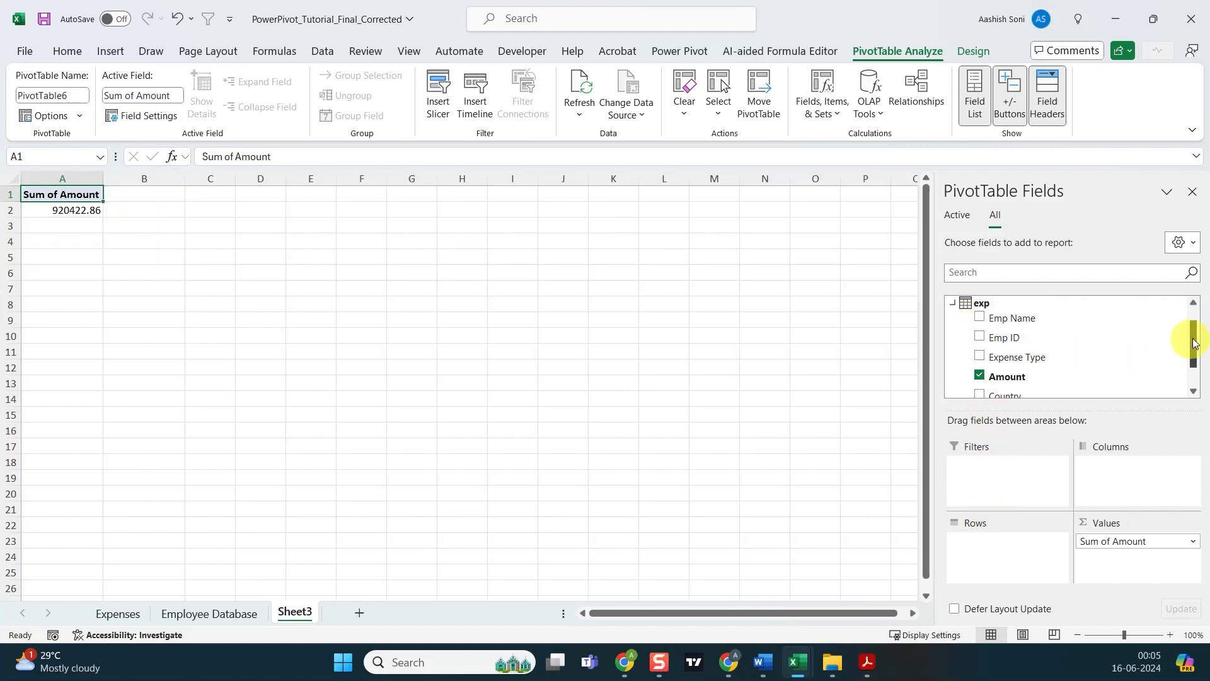
pyautogui.moveTo(1191, 332)
pyautogui.mouseDown()
pyautogui.moveTo(1195, 360)
pyautogui.moveTo(1192, 330)
pyautogui.mouseUp()
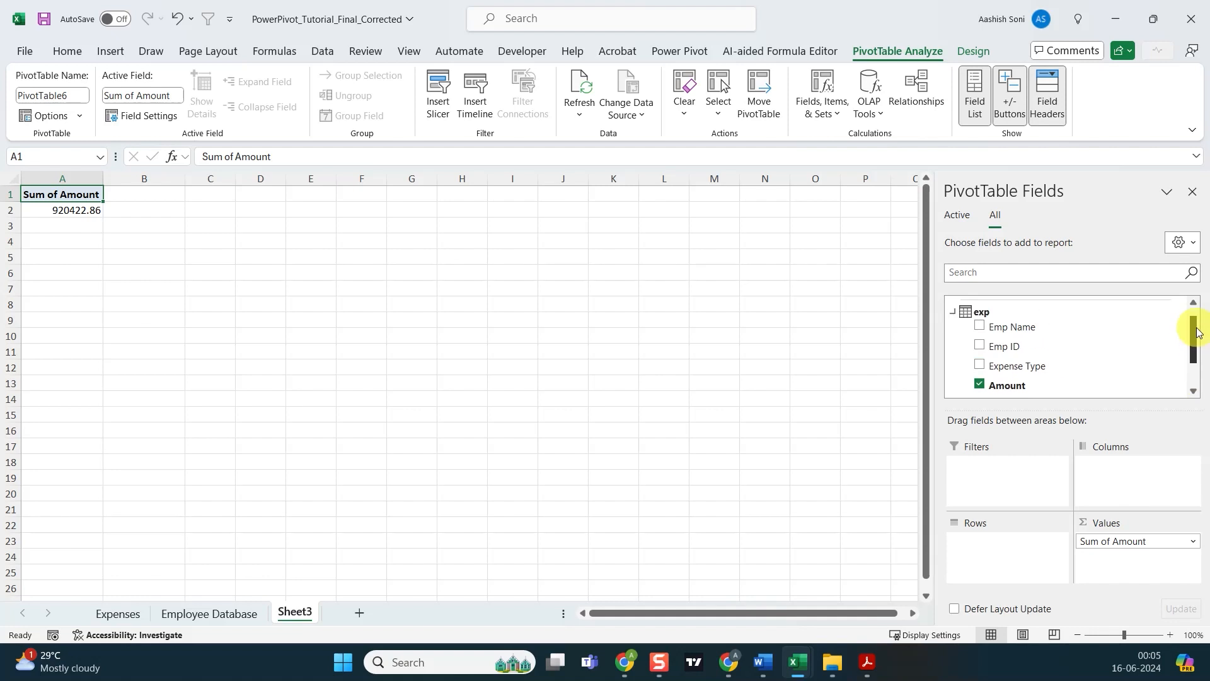
pyautogui.click(954, 315)
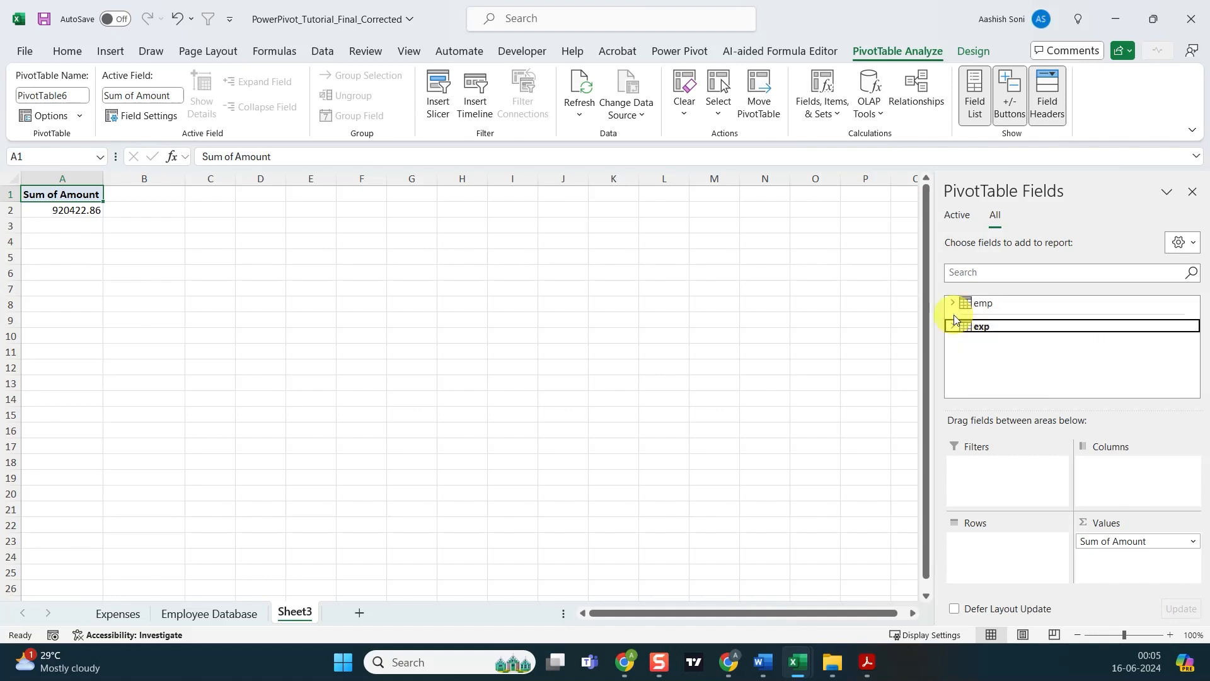
pyautogui.click(953, 304)
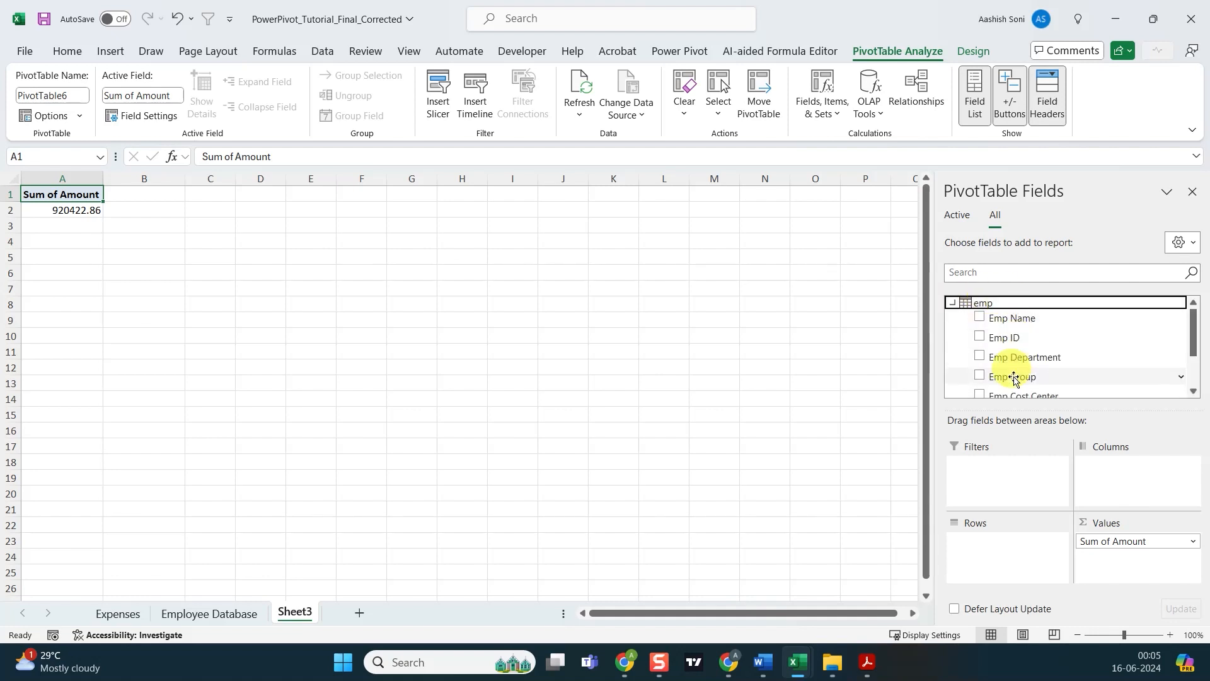
pyautogui.moveTo(1196, 340); pyautogui.dragTo(1191, 362)
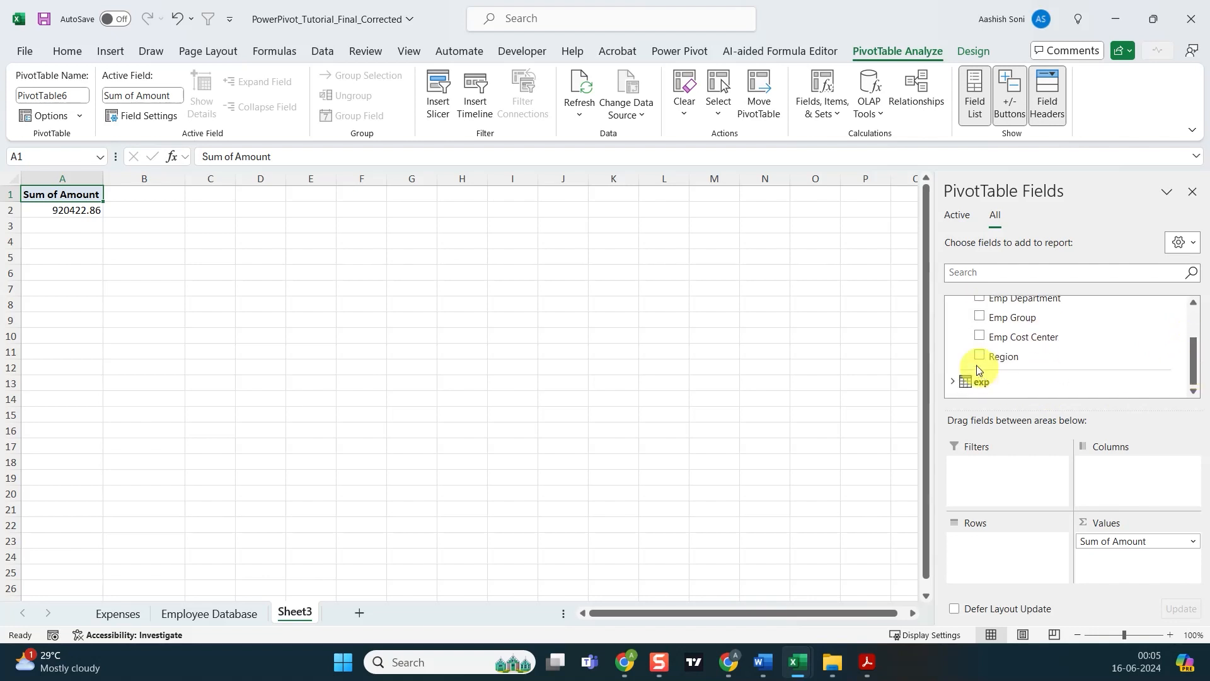
pyautogui.moveTo(1003, 357); pyautogui.dragTo(1027, 553)
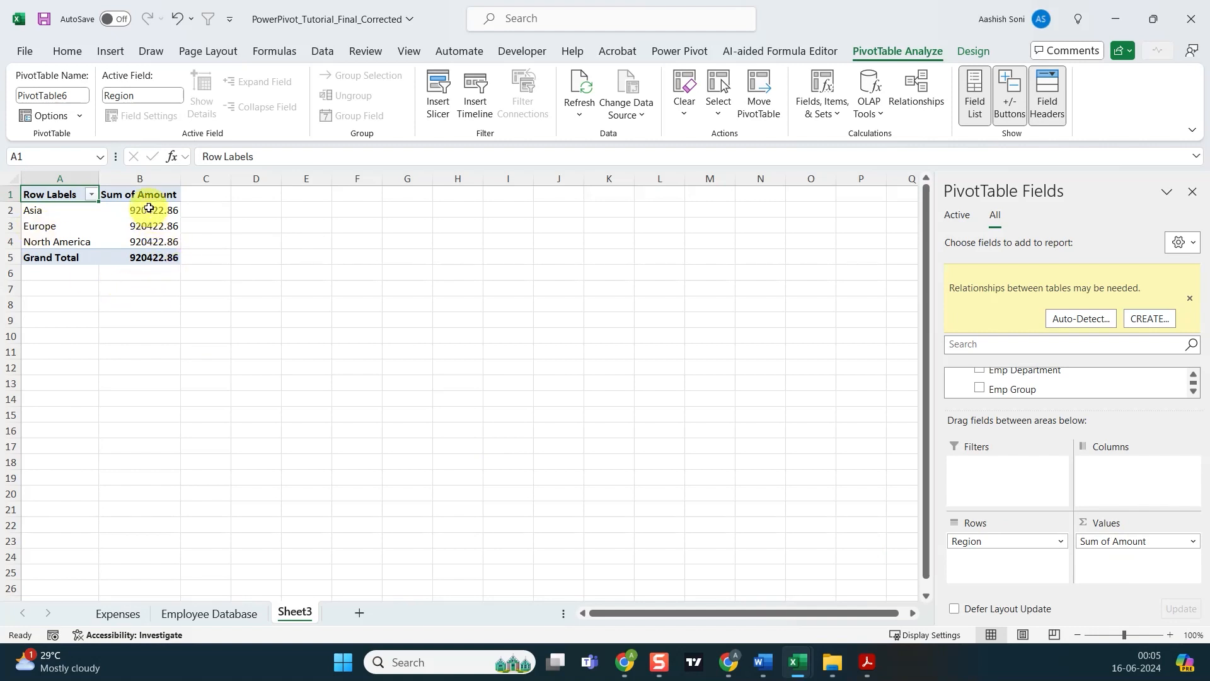
pyautogui.moveTo(144, 210); pyautogui.dragTo(150, 251)
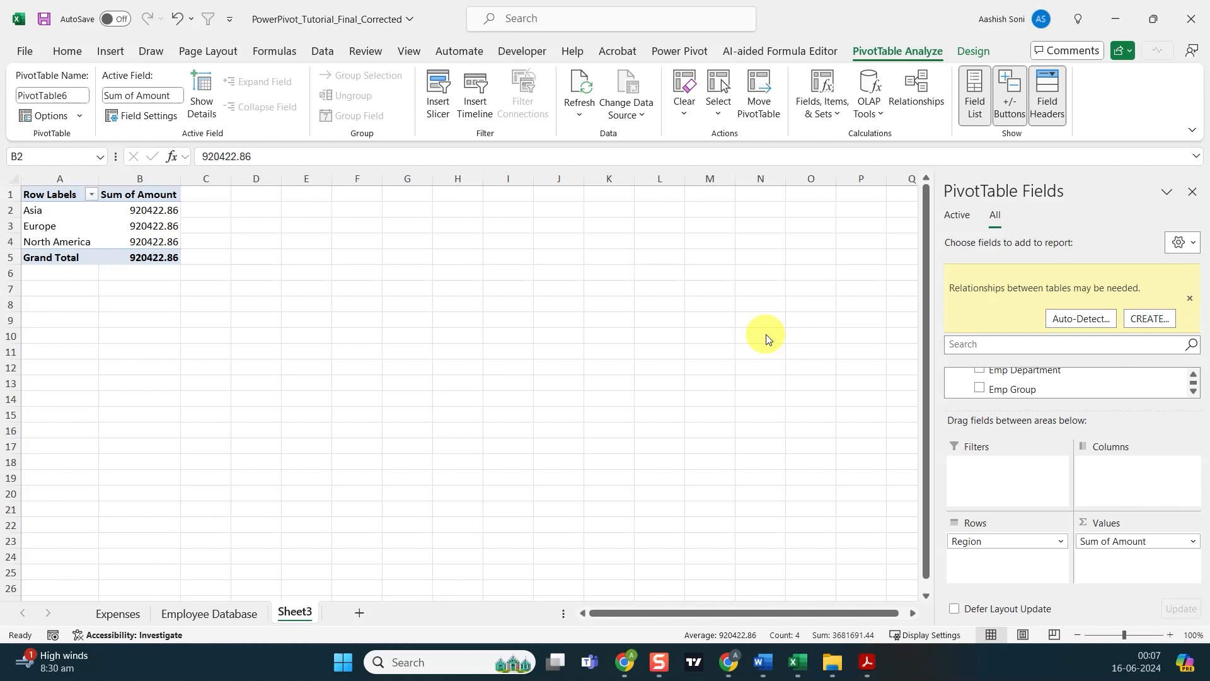
# - Create a relationship between the exp and emp tables on Emp ID in the data model, and check the PivotTable's regional amounts
pyautogui.click(672, 51)
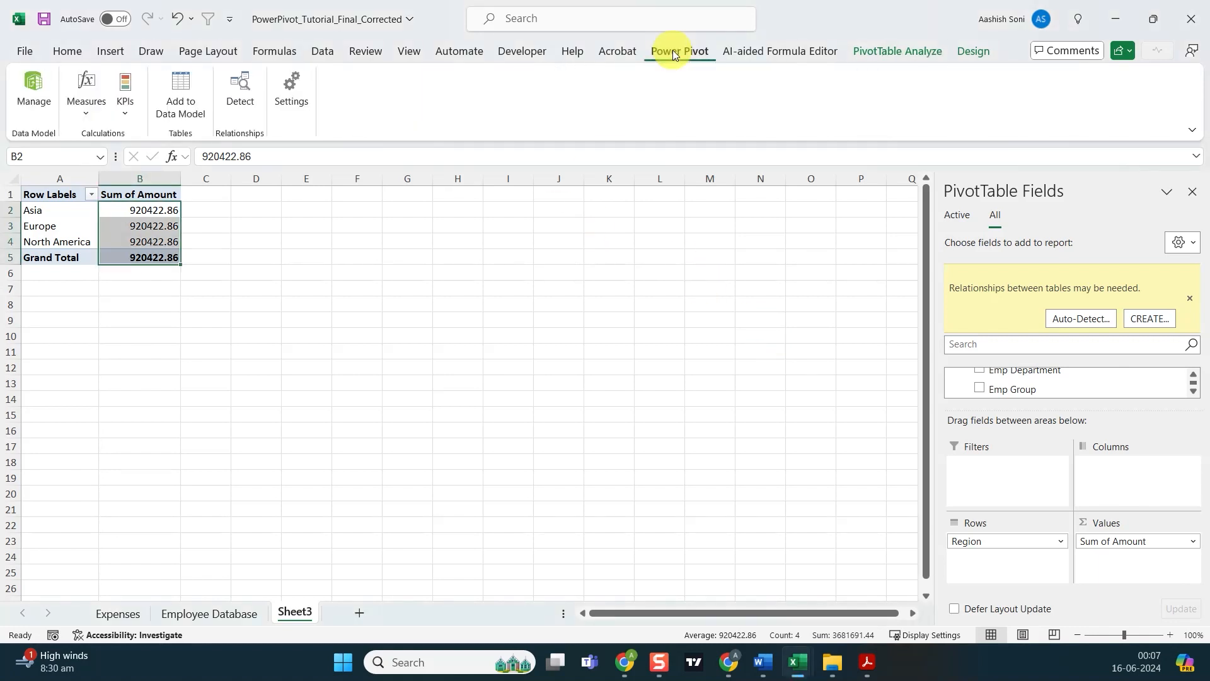
pyautogui.click(30, 88)
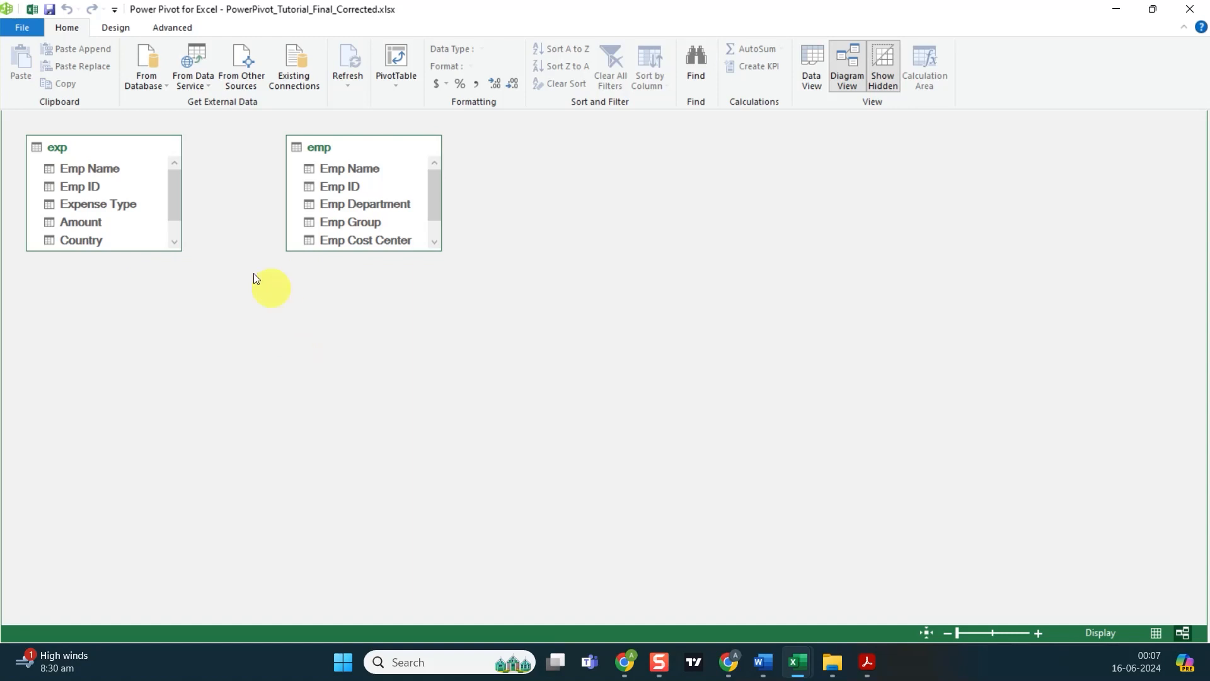
pyautogui.moveTo(93, 183); pyautogui.dragTo(335, 187)
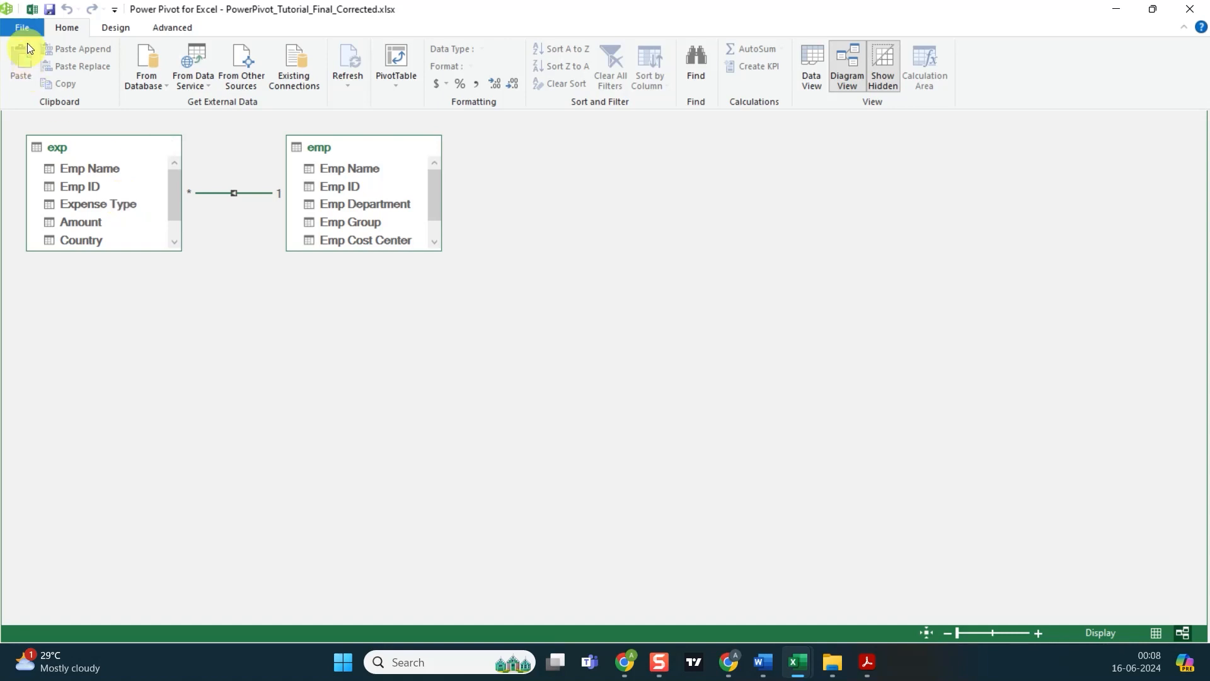
pyautogui.click(33, 9)
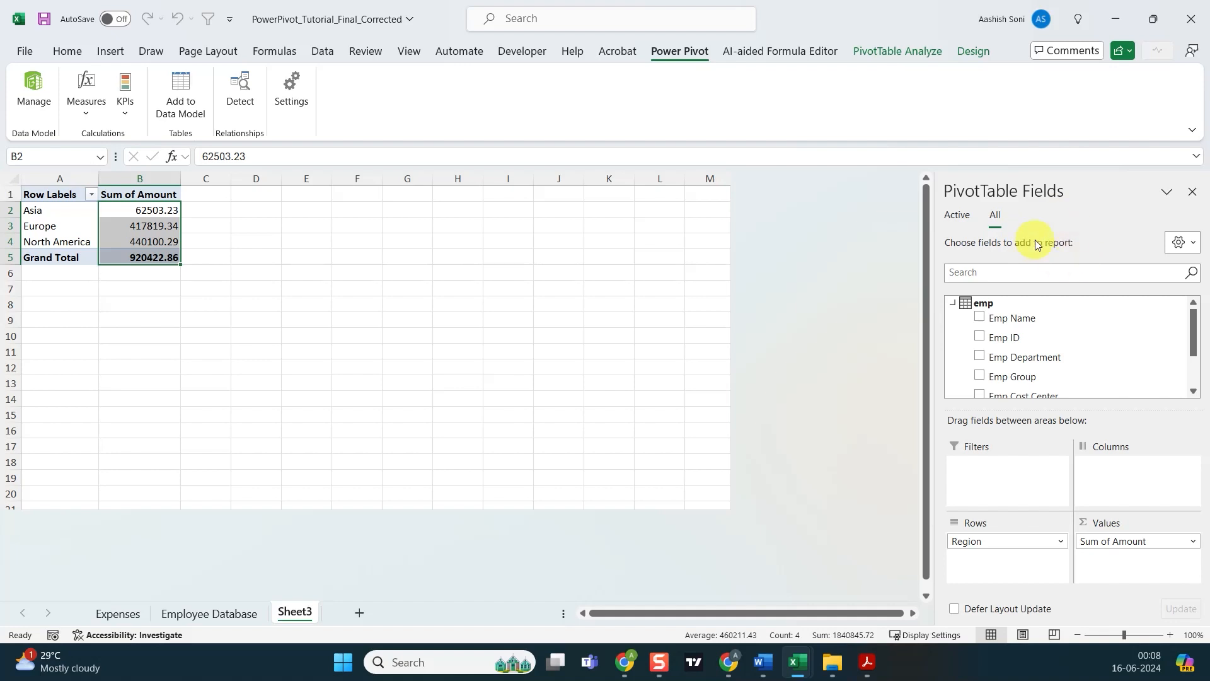
pyautogui.click(149, 208)
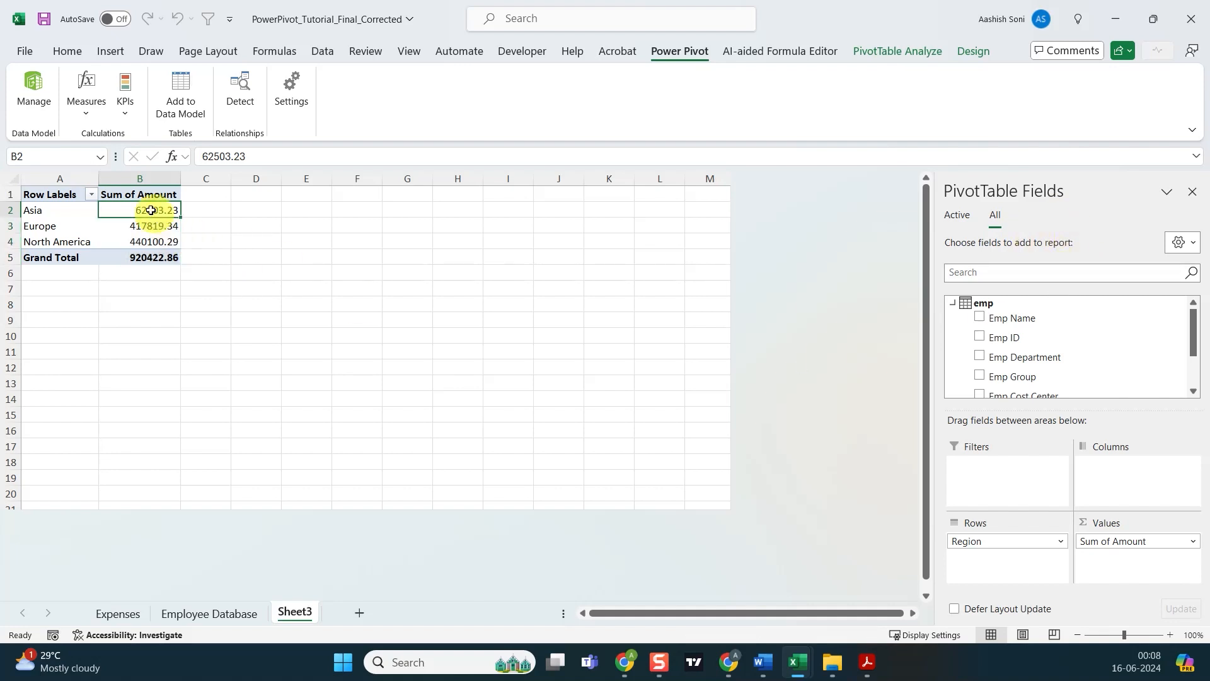
pyautogui.moveTo(149, 207); pyautogui.dragTo(144, 255)
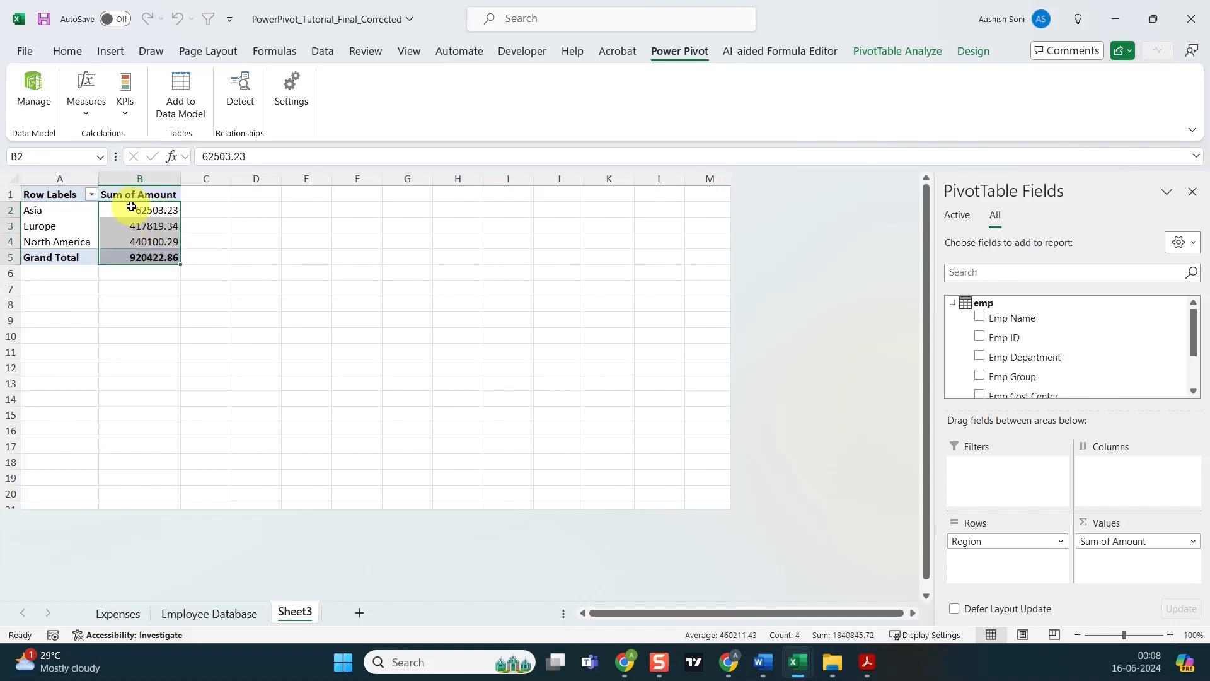
pyautogui.moveTo(130, 208); pyautogui.dragTo(130, 244)
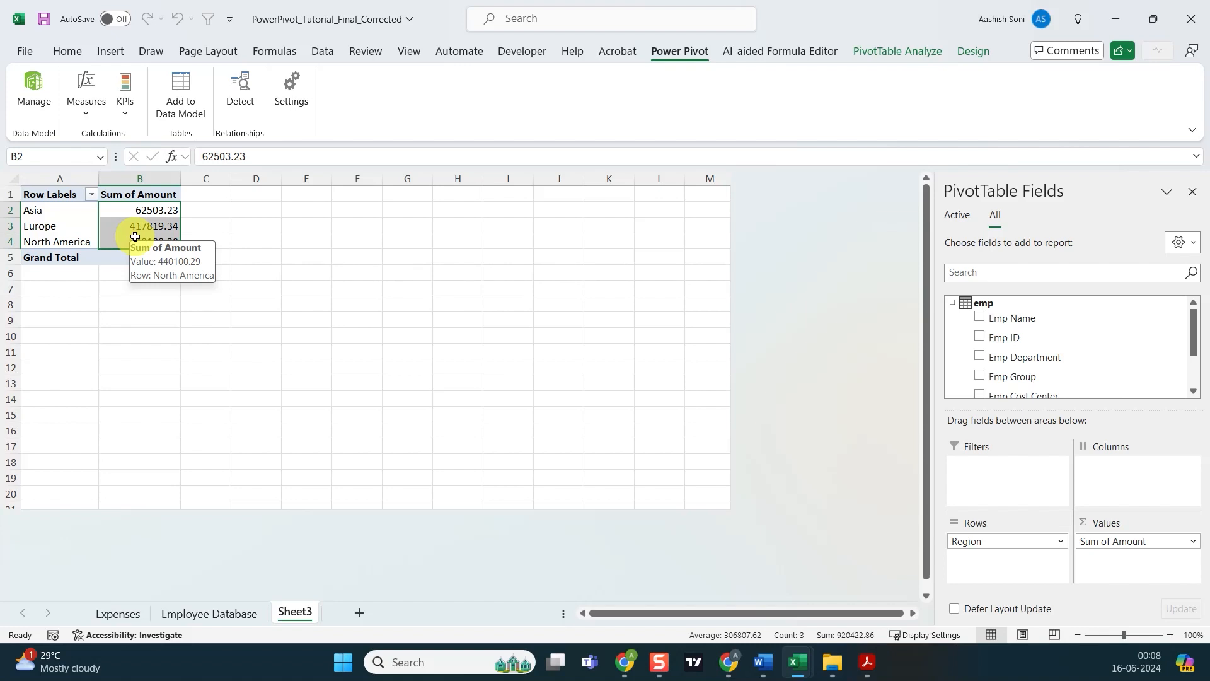
# - Search the PivotTable fields for "dep", add Emp Department to the rows, and remove Region from them
pyautogui.click(988, 279)
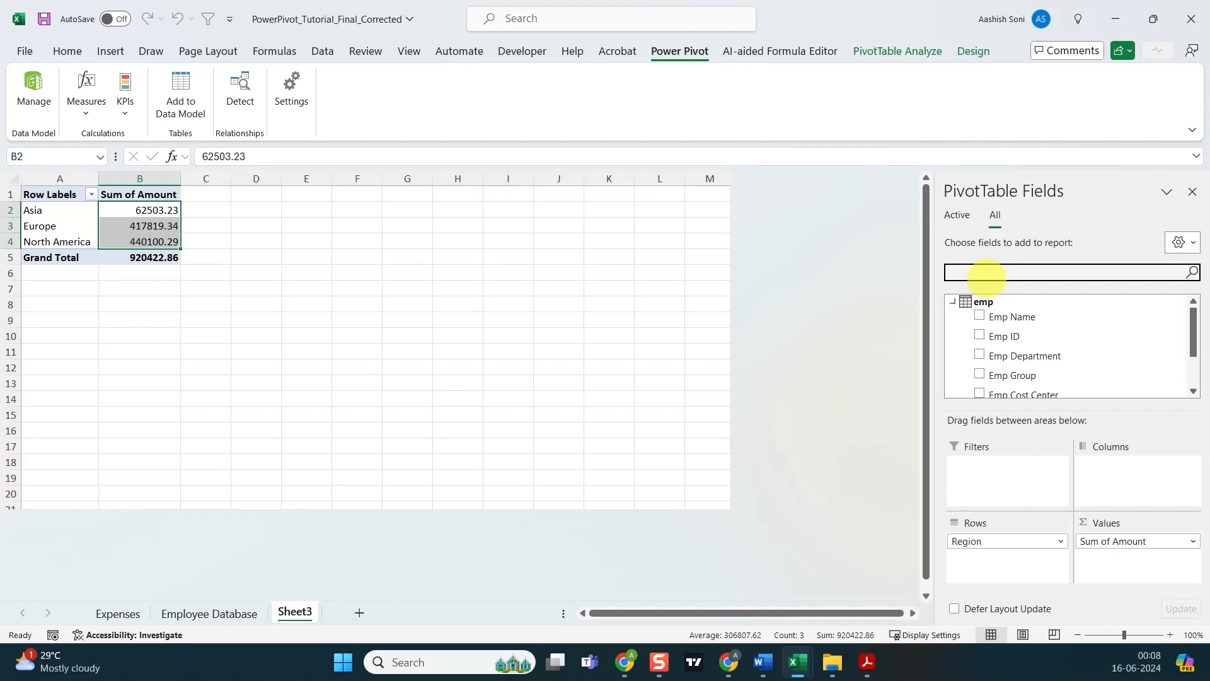
pyautogui.write('dep')
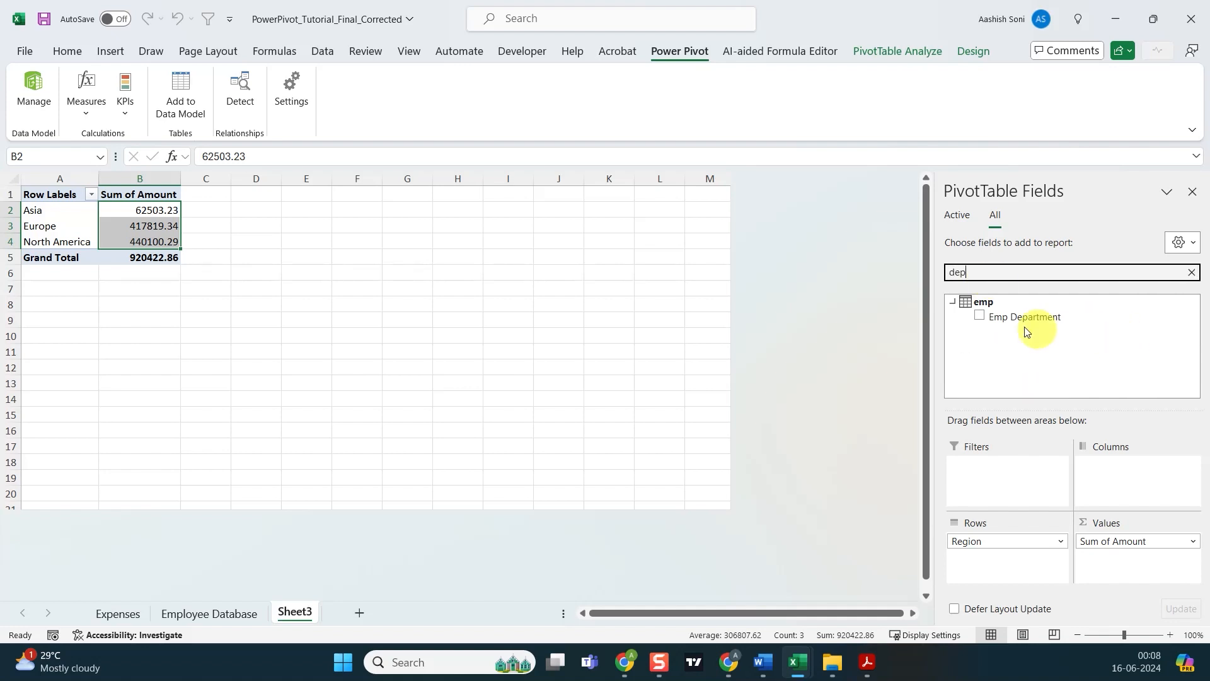
pyautogui.moveTo(1018, 315); pyautogui.dragTo(1008, 560)
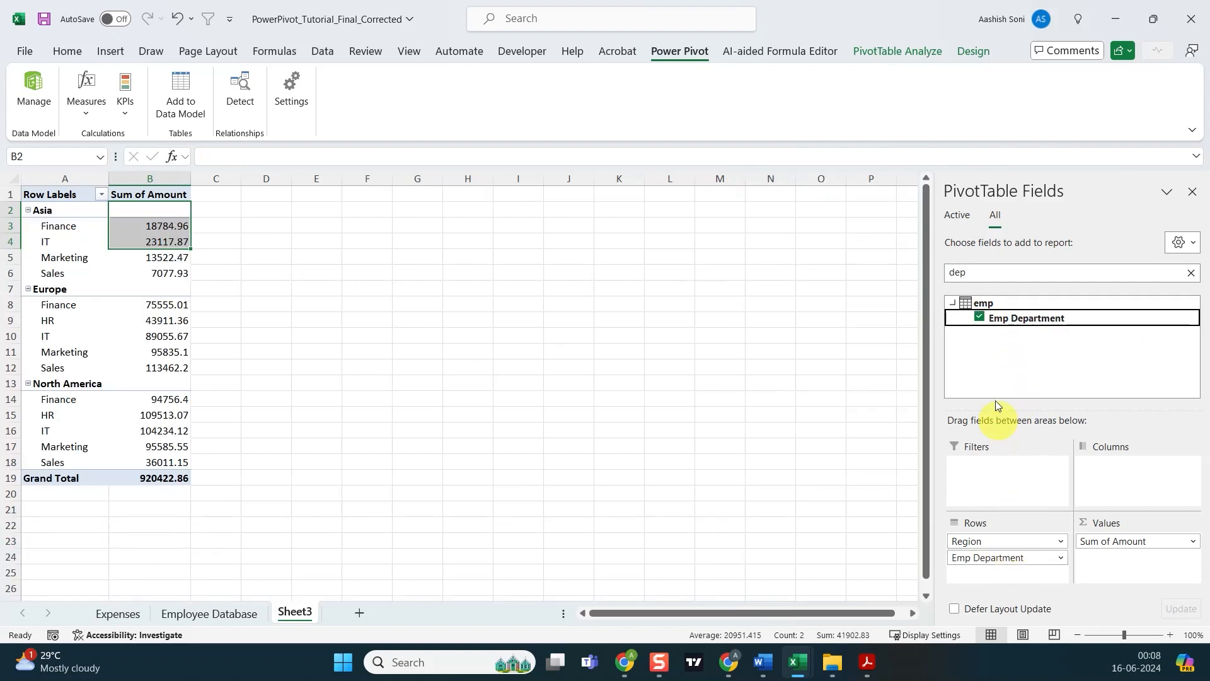
pyautogui.click(1107, 542)
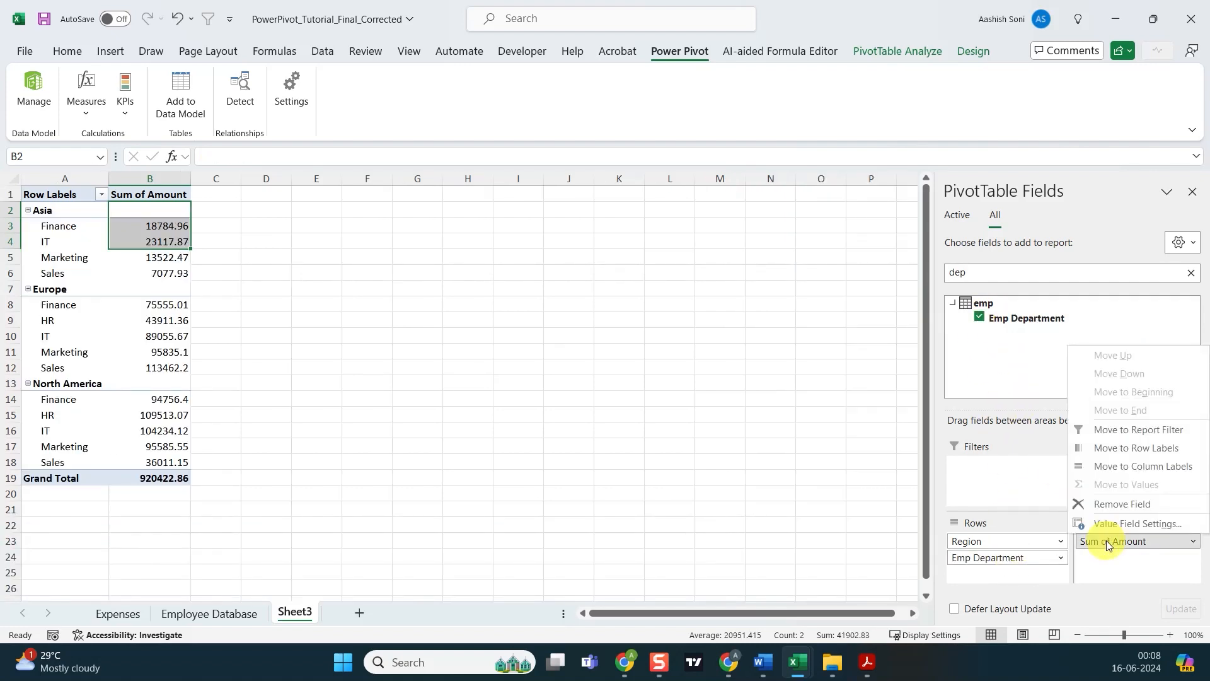
pyautogui.click(1034, 389)
pyautogui.moveTo(1013, 542); pyautogui.dragTo(799, 495)
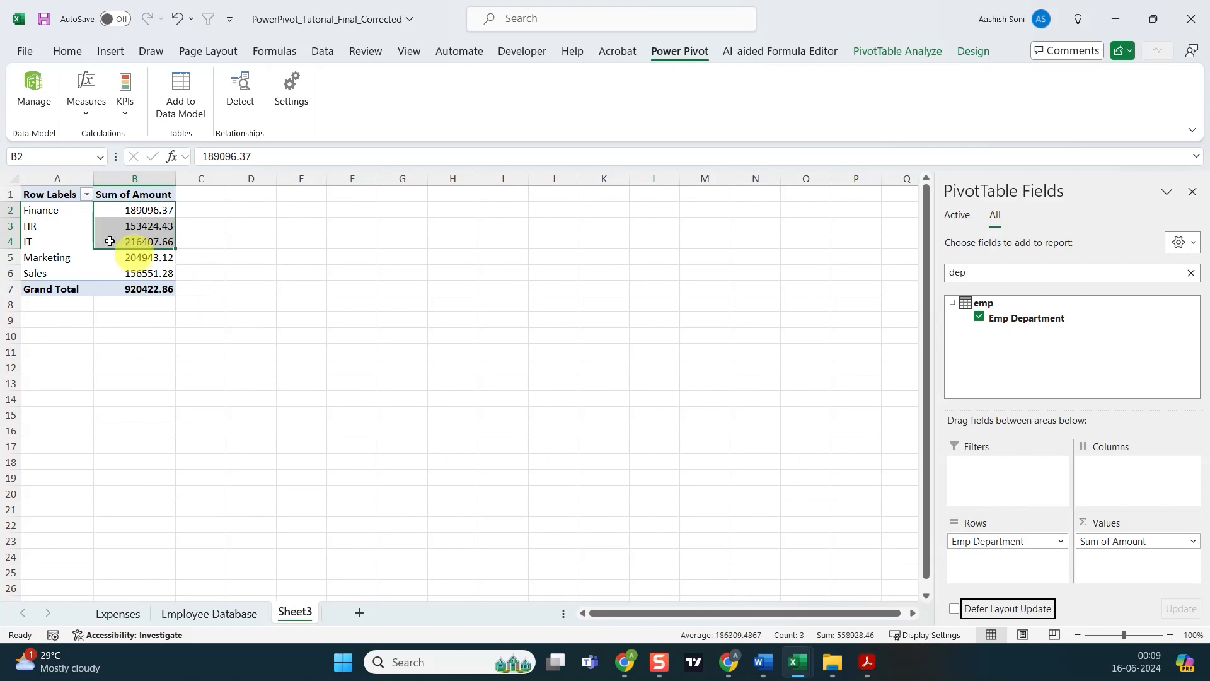
pyautogui.click(129, 269)
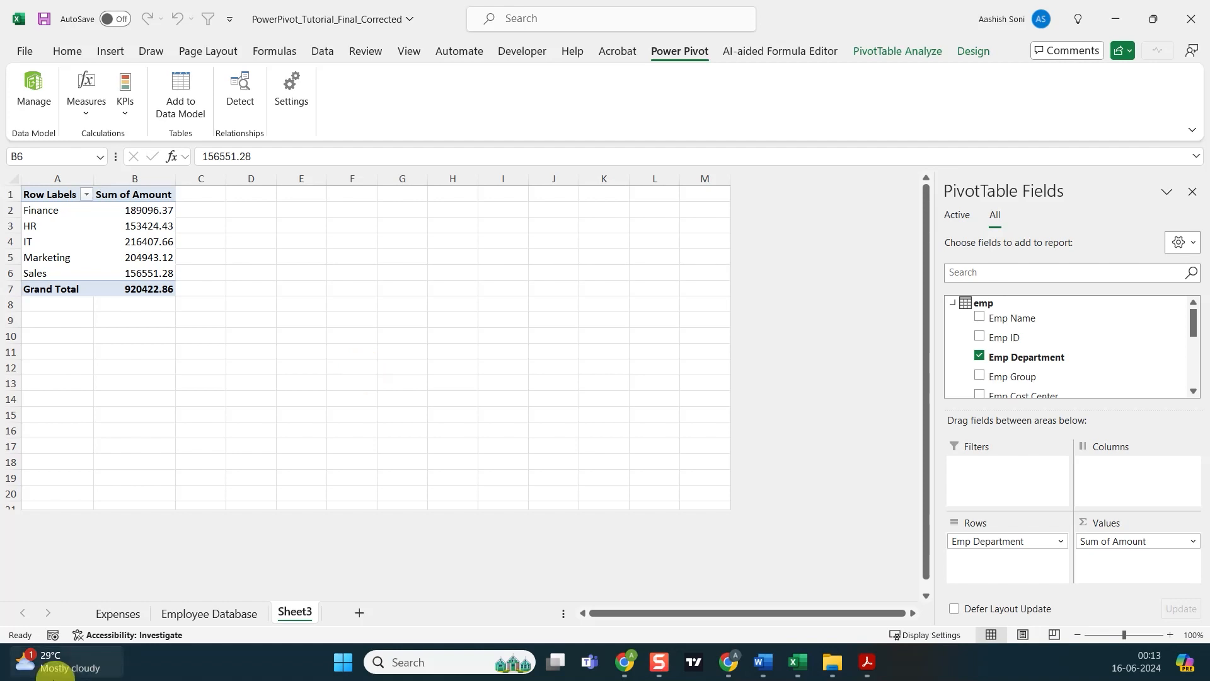
# - Open the data model from the Expenses sheet and view the distinct Payment Method values in the exp table without filtering
pyautogui.click(112, 616)
pyautogui.click(126, 608)
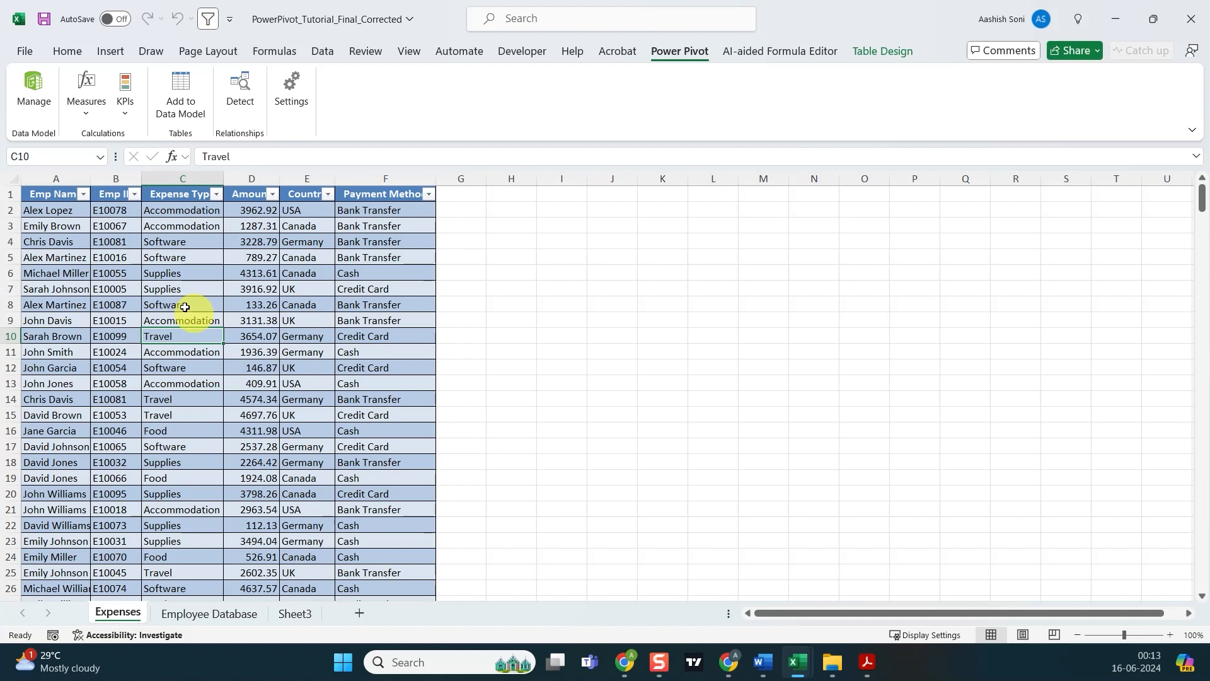
pyautogui.click(34, 88)
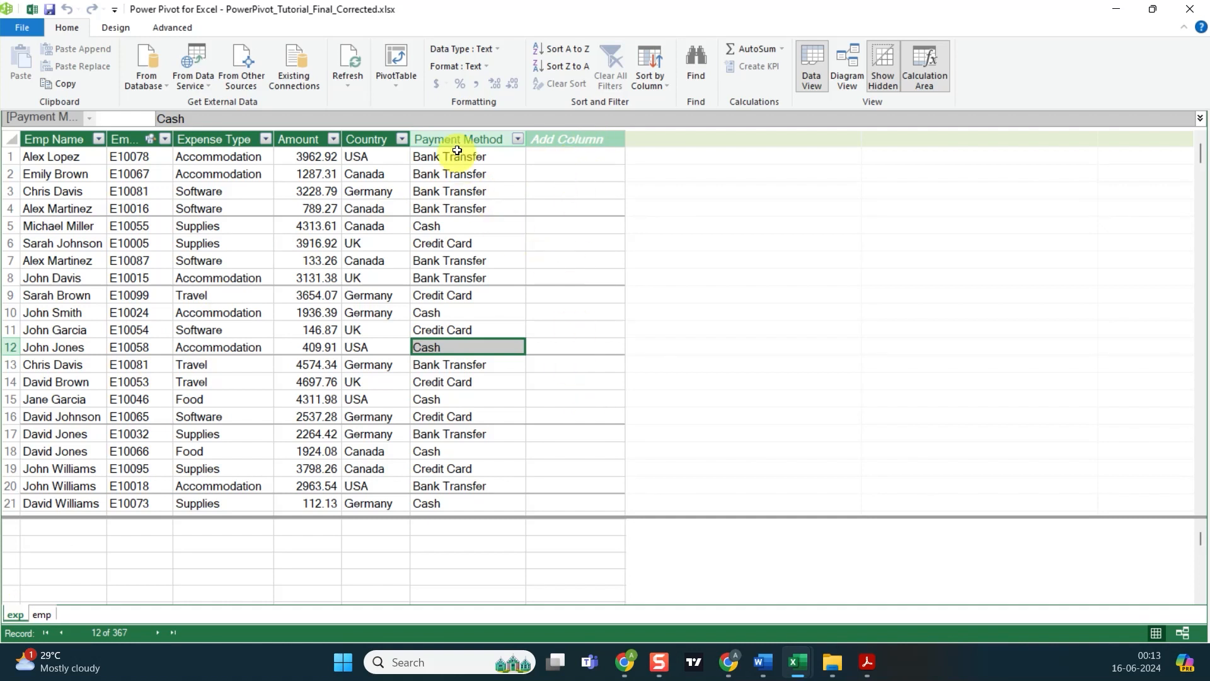
pyautogui.click(517, 139)
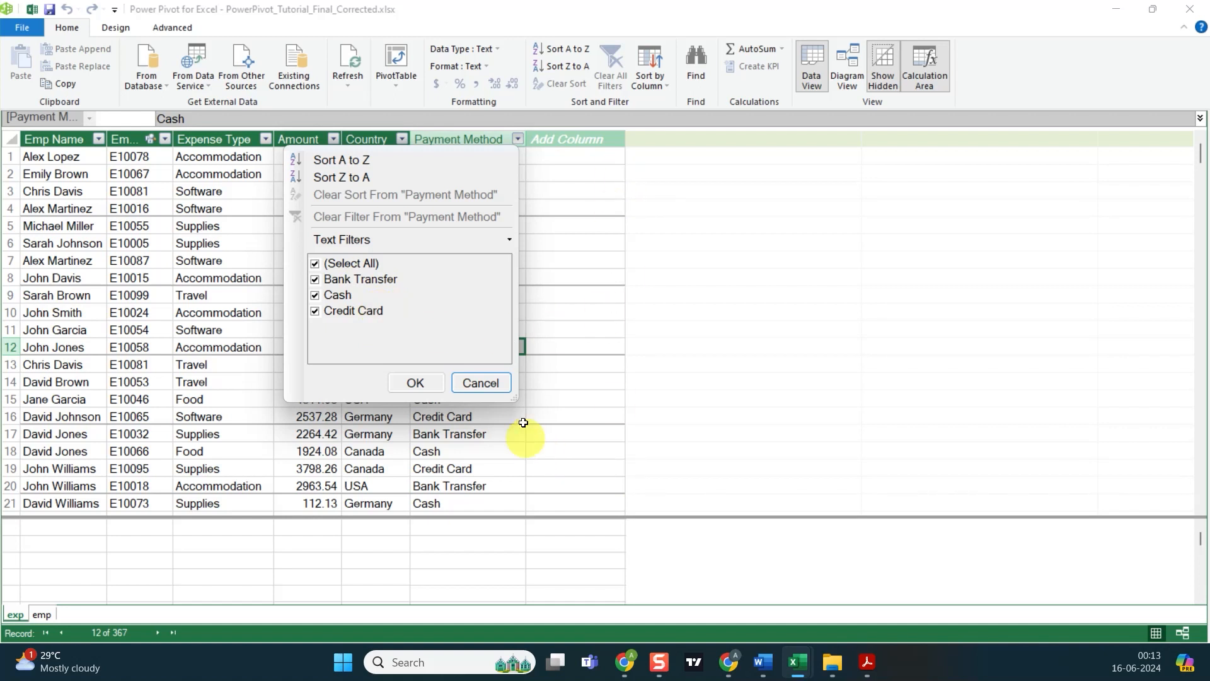
pyautogui.click(501, 392)
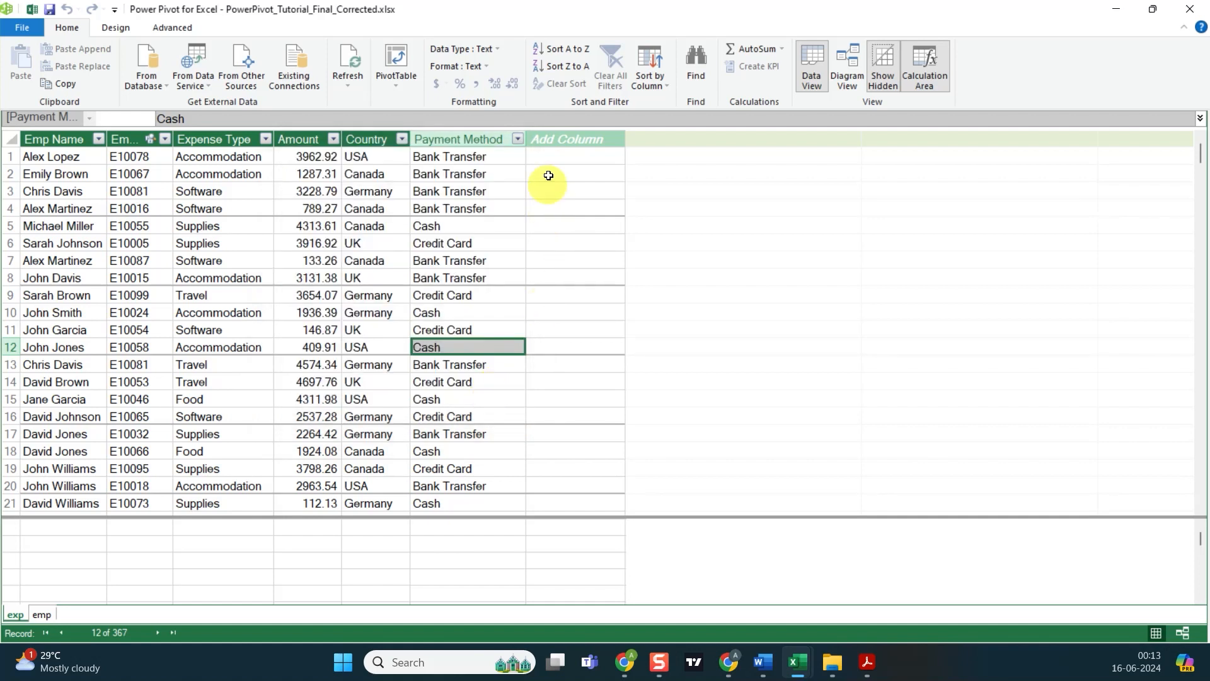
# - Add a calculated column to the exp table with the formula =IF('exp'[Payment Method]="Cash","Cash","card")
pyautogui.click(540, 155)
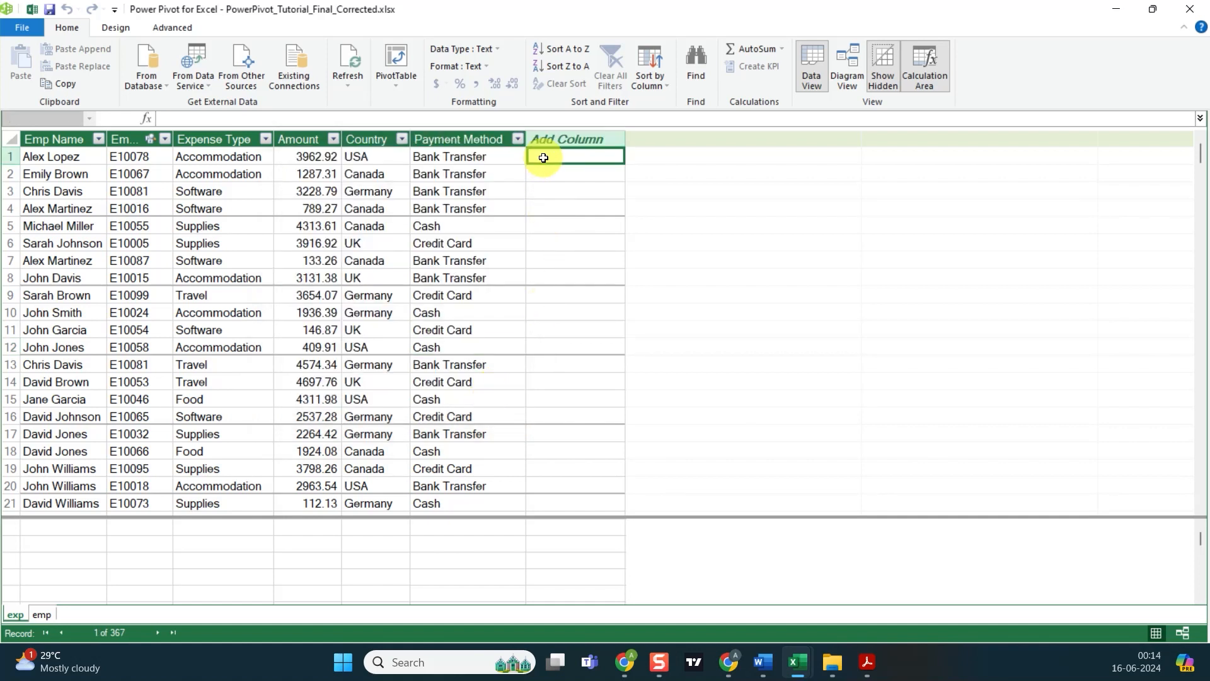
pyautogui.click(179, 118)
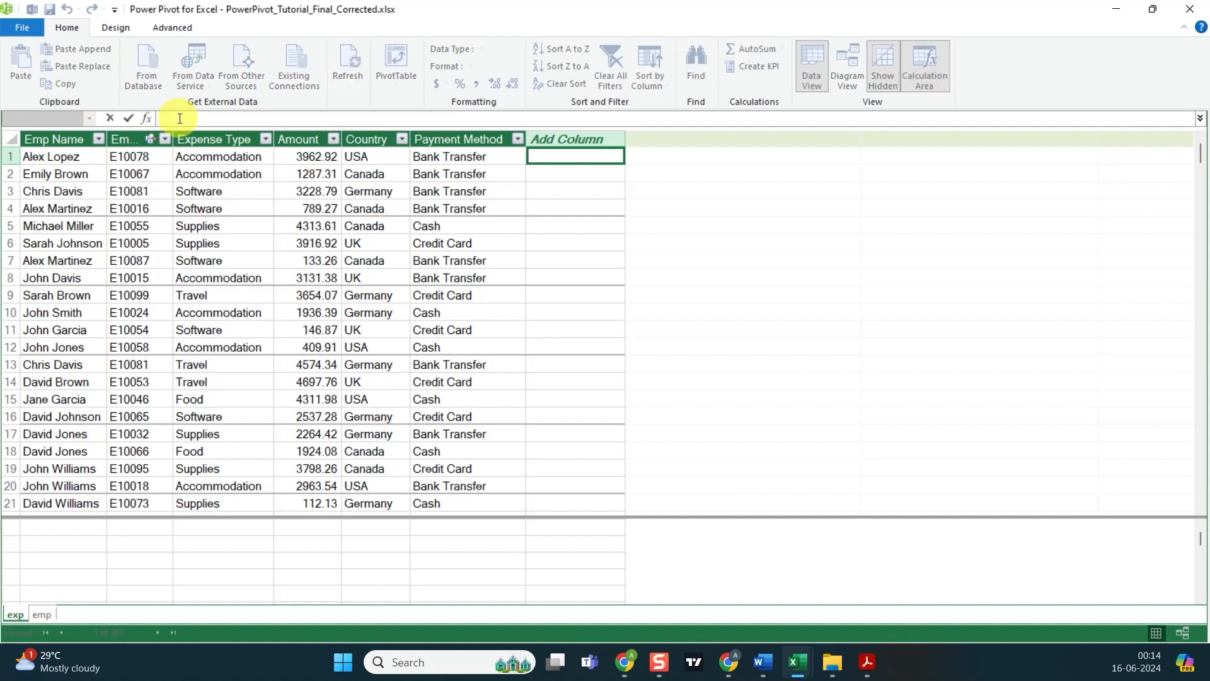
pyautogui.write('=IF(')
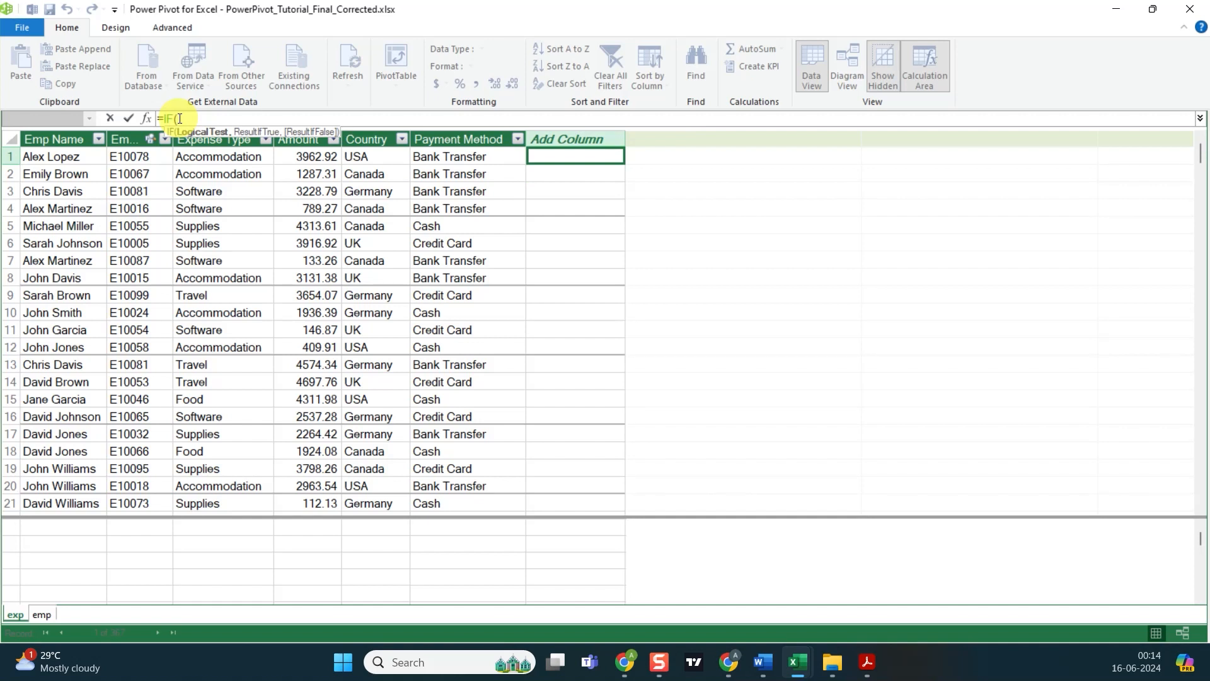
pyautogui.write('exp')
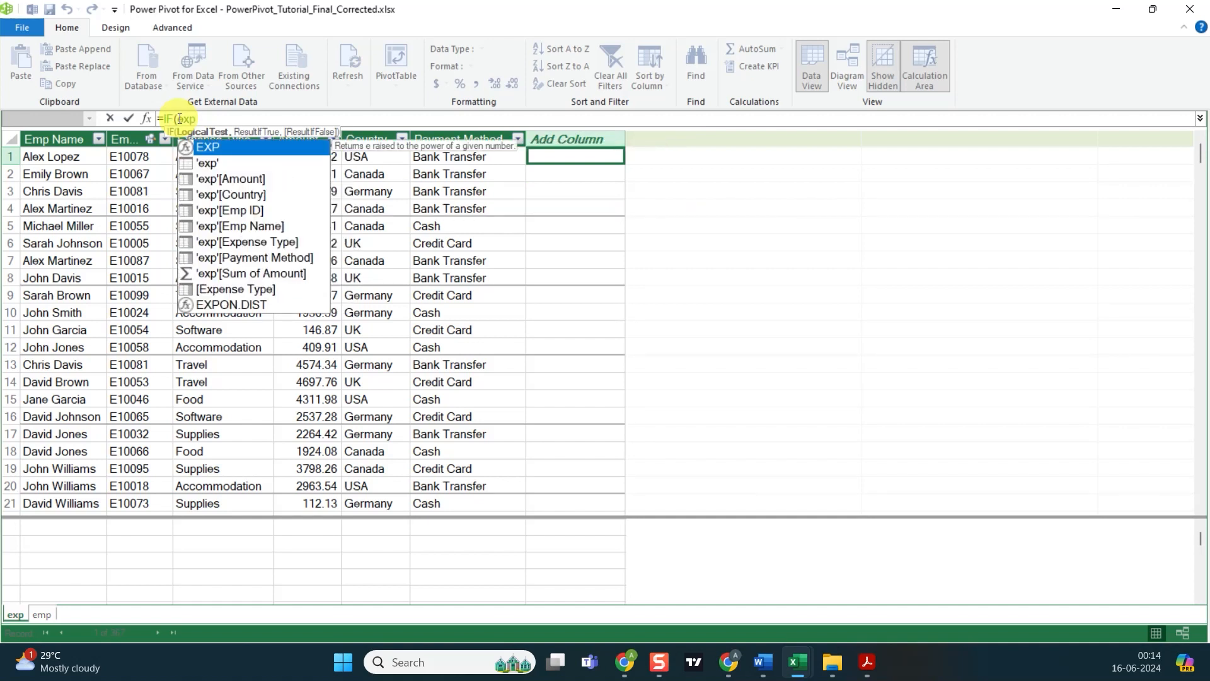
pyautogui.doubleClick(239, 260)
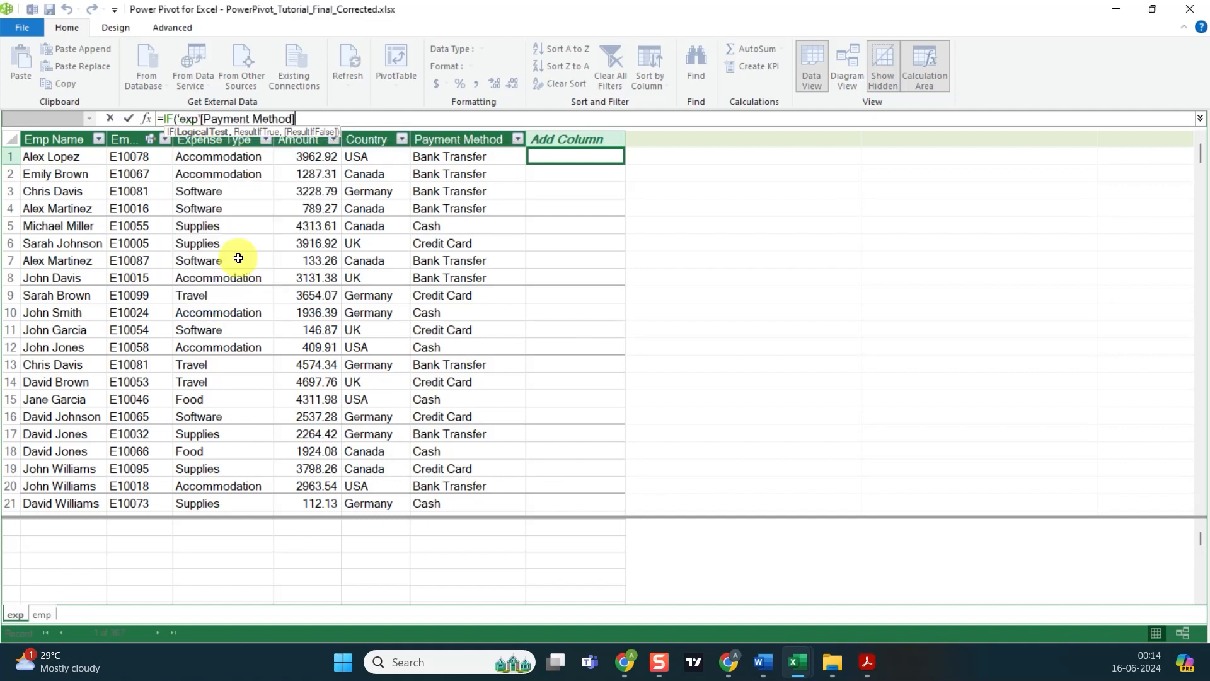
pyautogui.write('="Cash",')
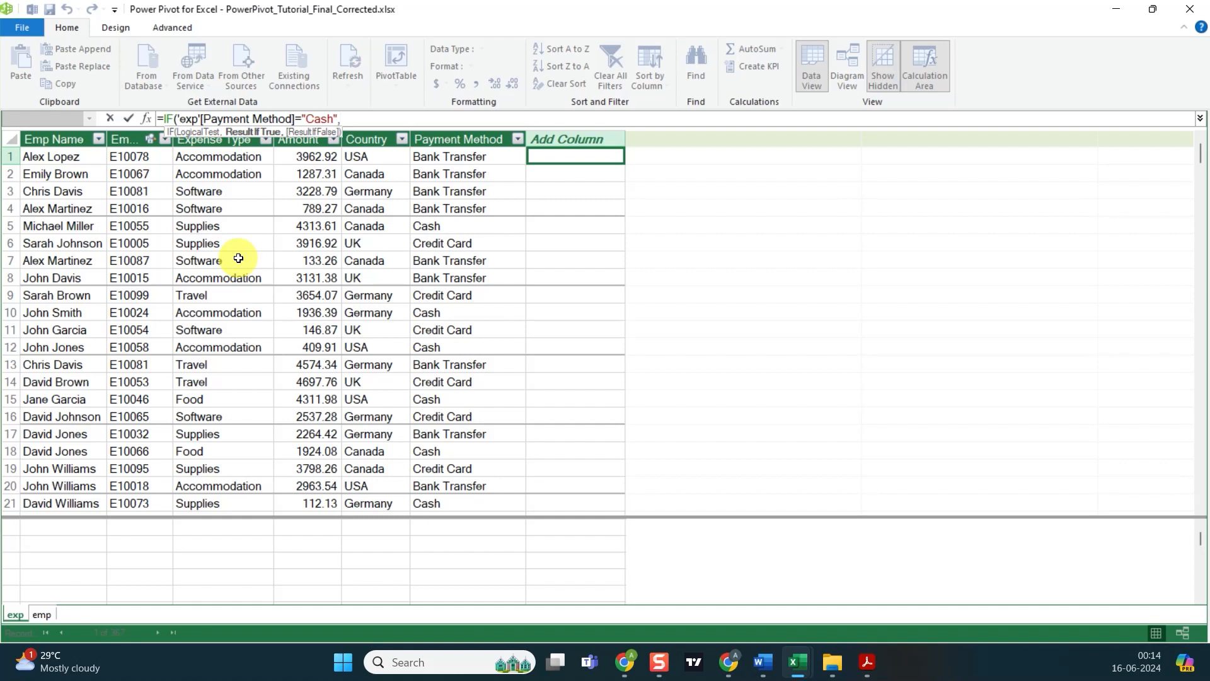
pyautogui.write('"Cash",')
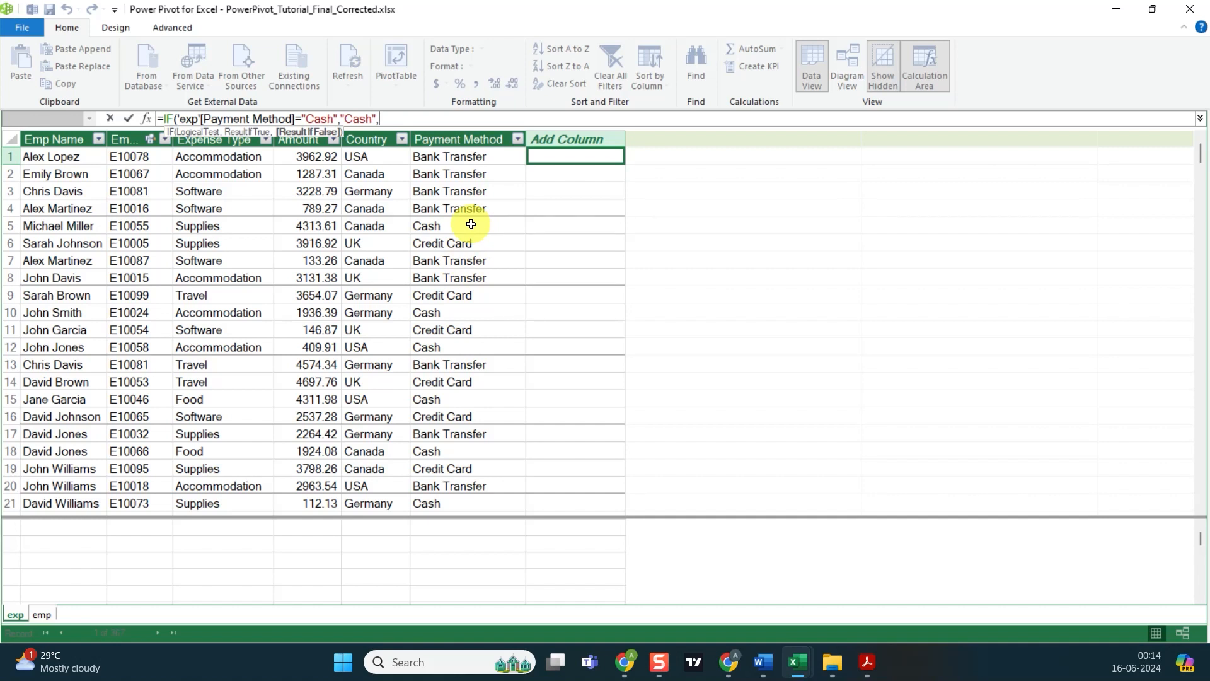
pyautogui.write('"casrd')
pyautogui.press('BackSpace')
pyautogui.write('rd")')
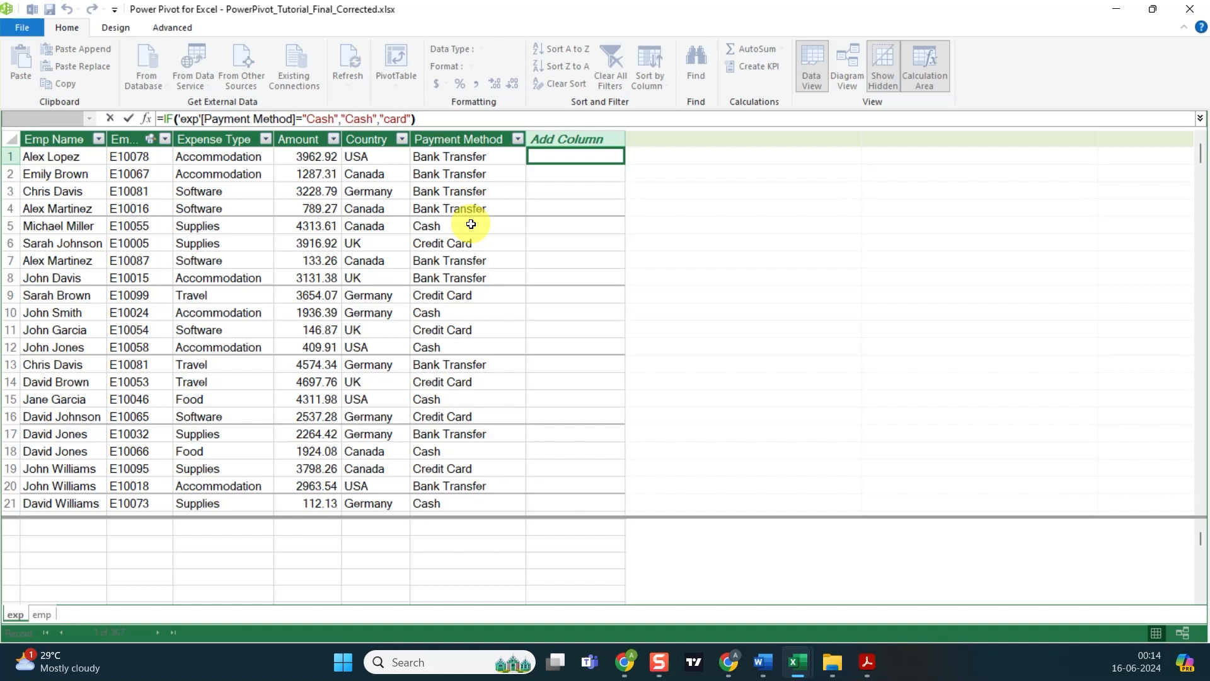
pyautogui.click(125, 116)
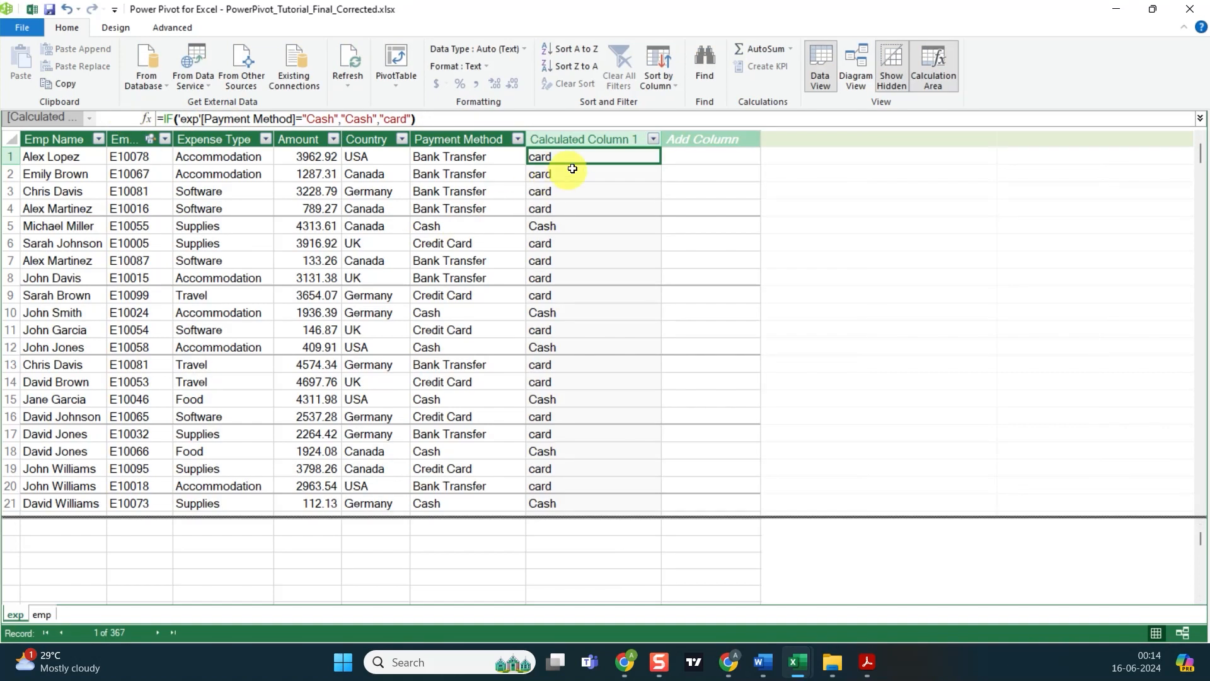
# - Rename the new calculated column in the exp table as Payment thru
pyautogui.doubleClick(587, 138)
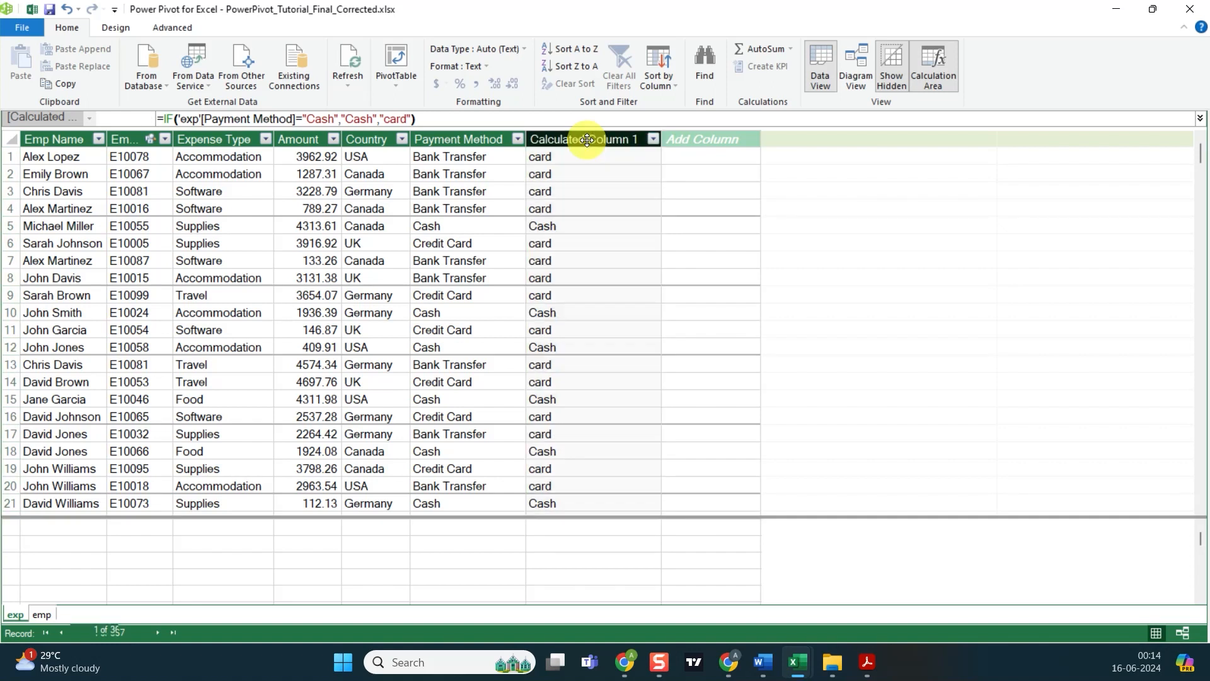
pyautogui.write('Payment thru')
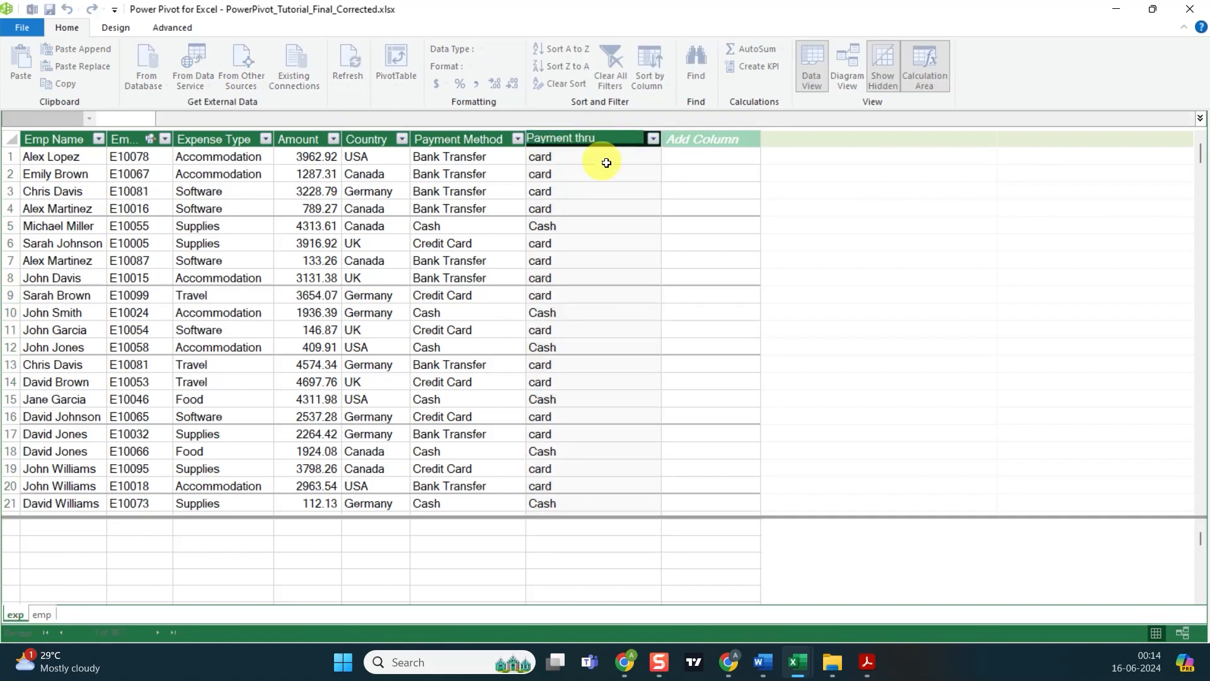
pyautogui.press('Return')
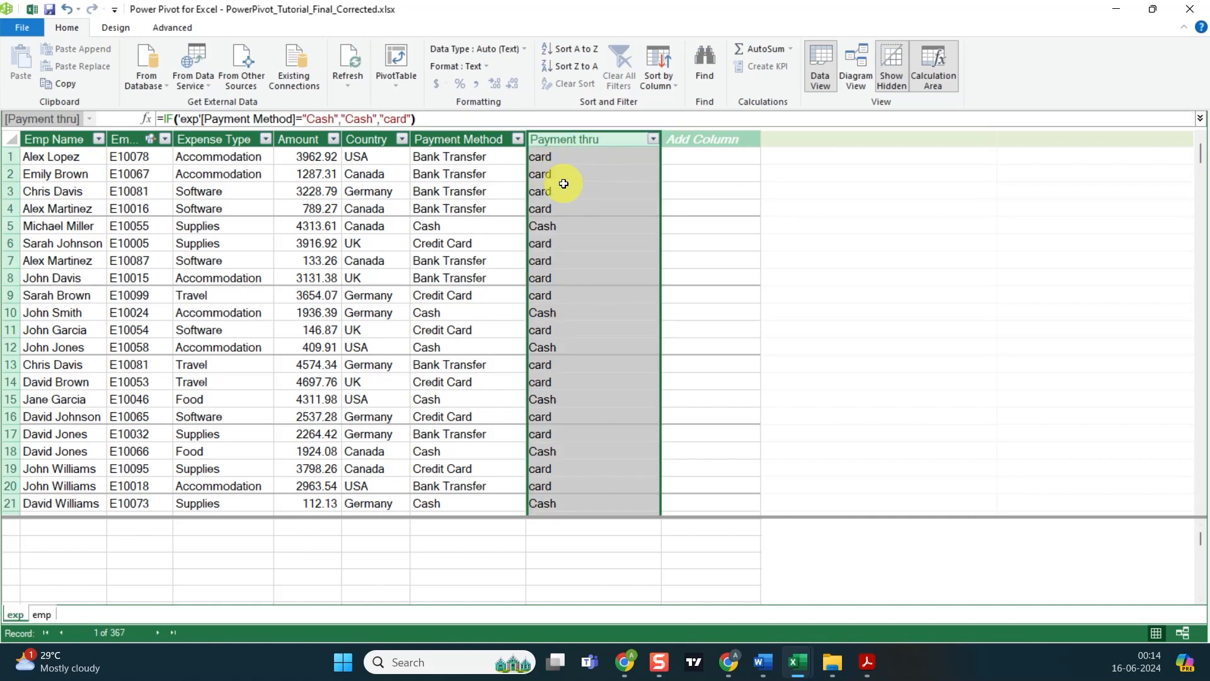
# - Return to the Excel workbook and replace Emp Department with Payment thru in the rows of the PivotTable on Sheet3
pyautogui.click(29, 11)
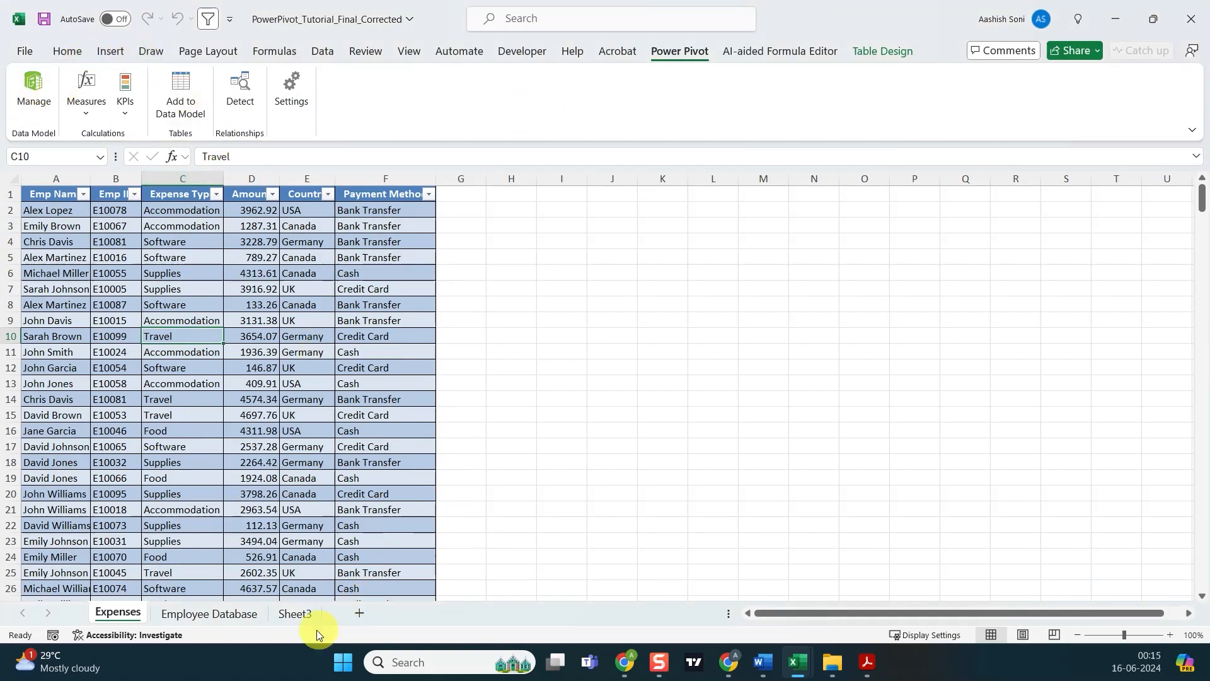
pyautogui.click(293, 612)
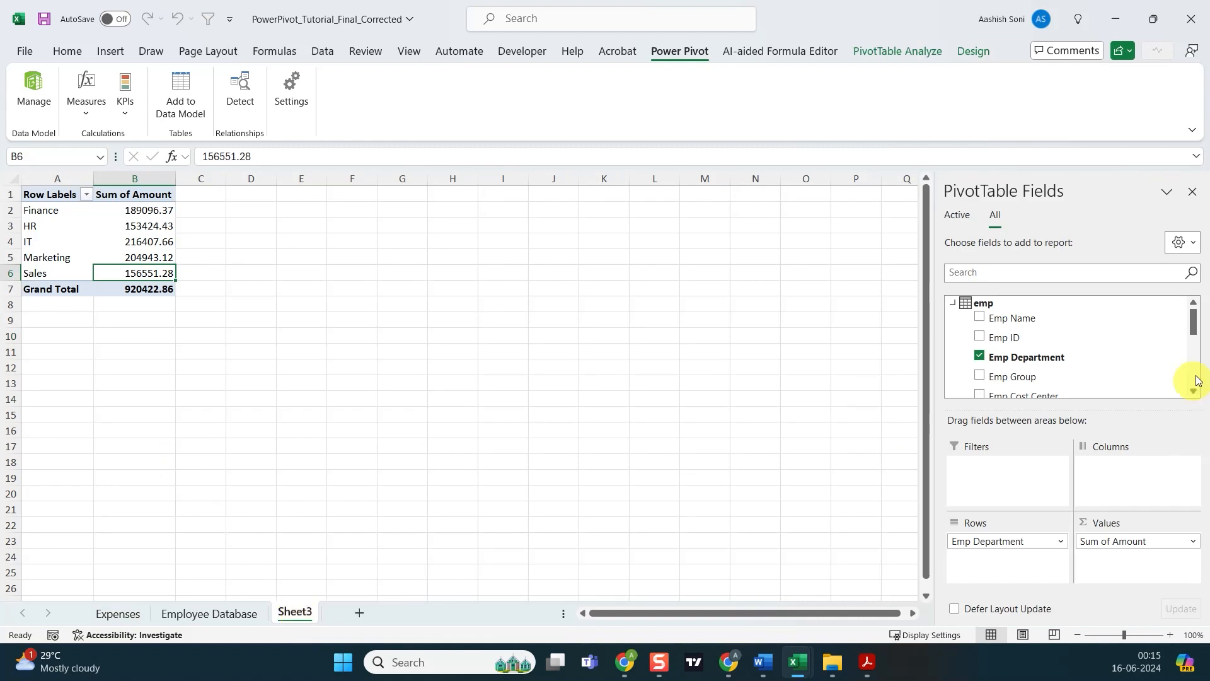
pyautogui.click(952, 304)
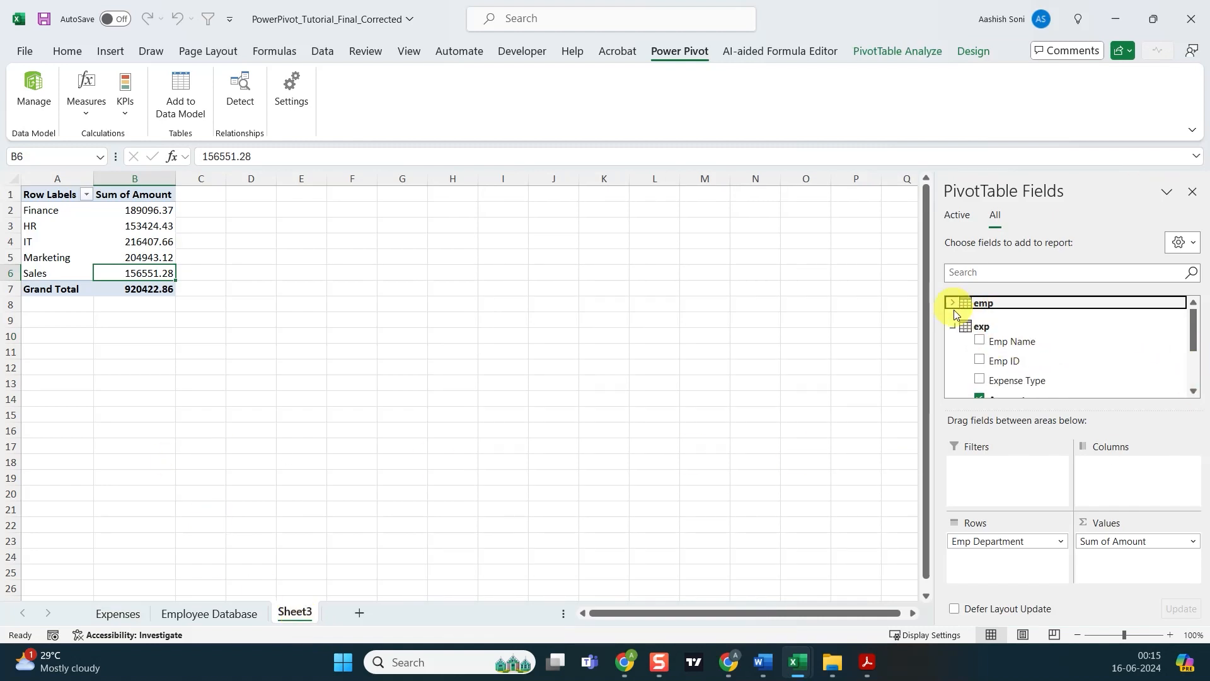
pyautogui.moveTo(1191, 327); pyautogui.dragTo(1208, 390)
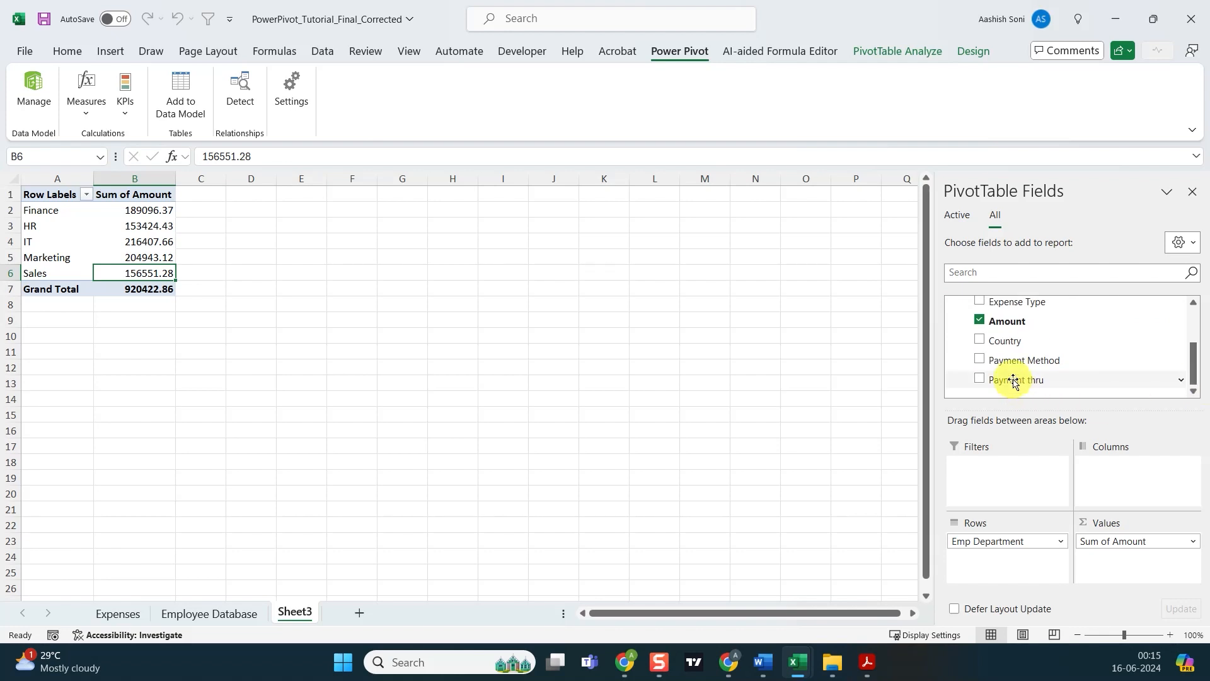
pyautogui.moveTo(1012, 381); pyautogui.dragTo(756, 475)
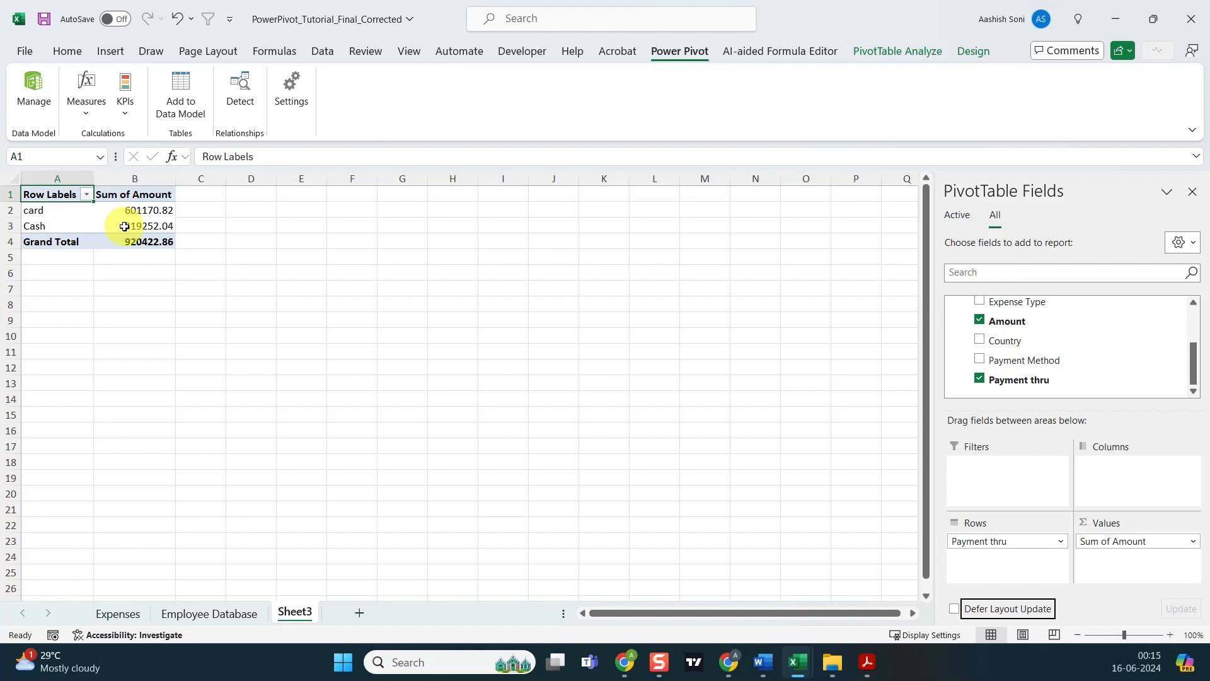
pyautogui.moveTo(124, 226)
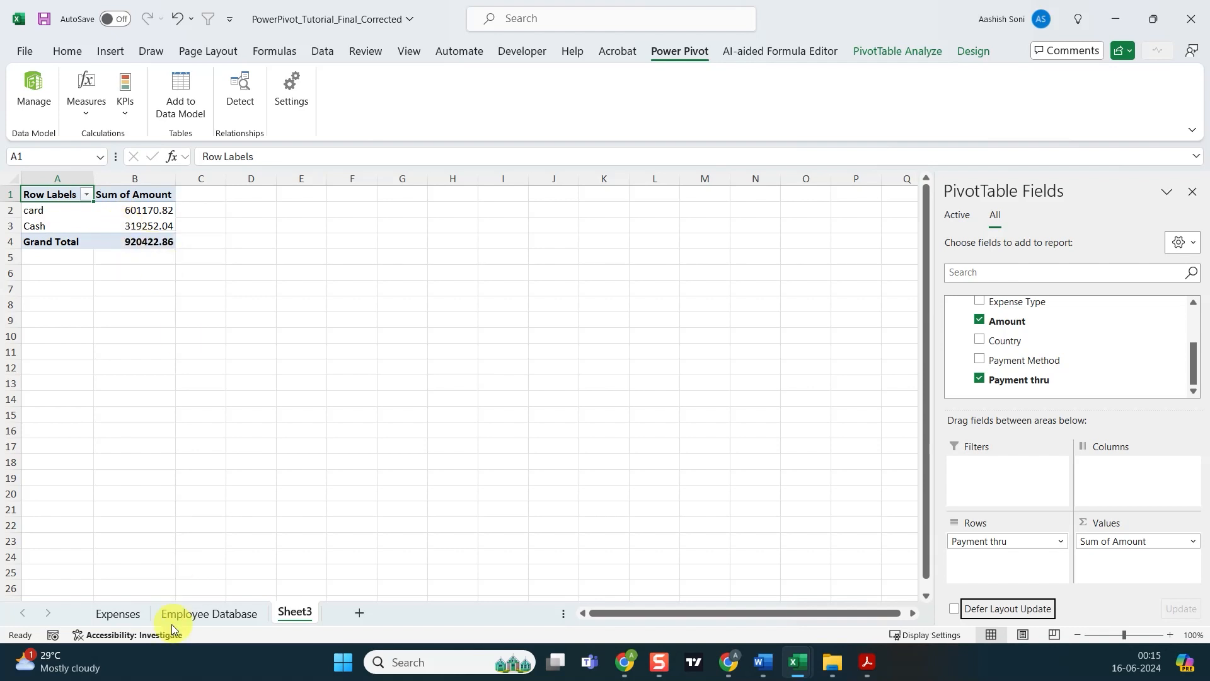
# - Copy the expense records in columns A to F from row 16 through the last row of the Expenses sheet
pyautogui.click(117, 613)
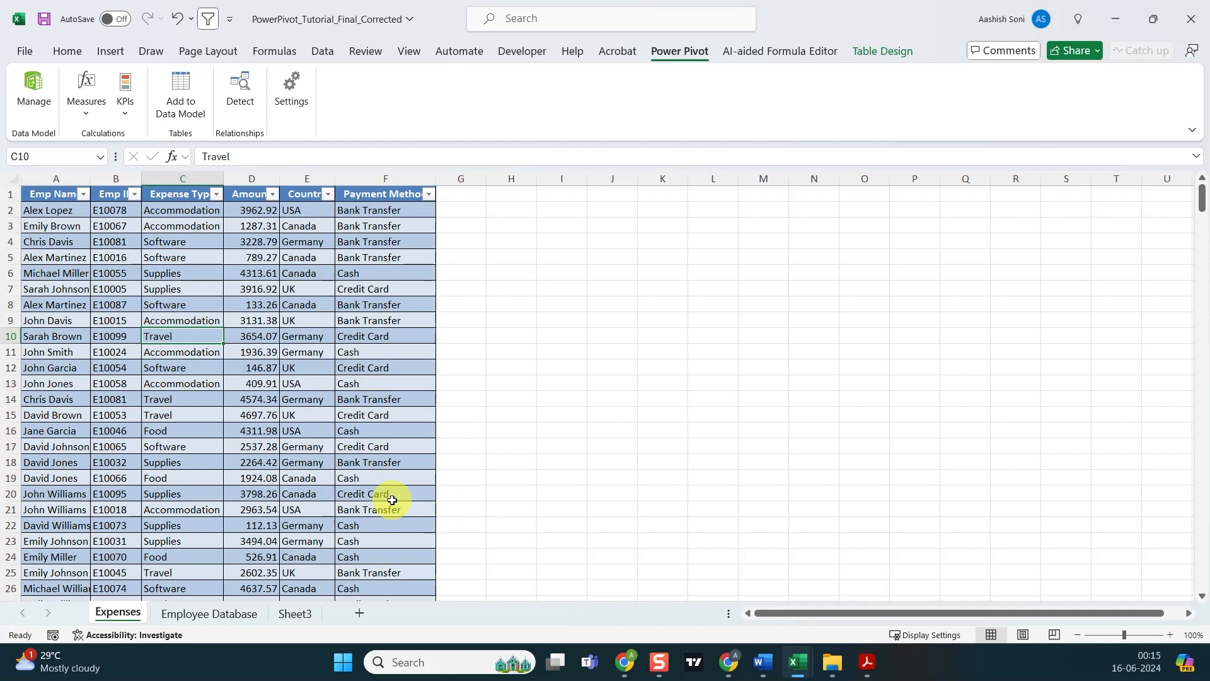
pyautogui.click(294, 428)
pyautogui.press('Left')
pyautogui.press('Left')
pyautogui.press('Left')
pyautogui.press('Left')
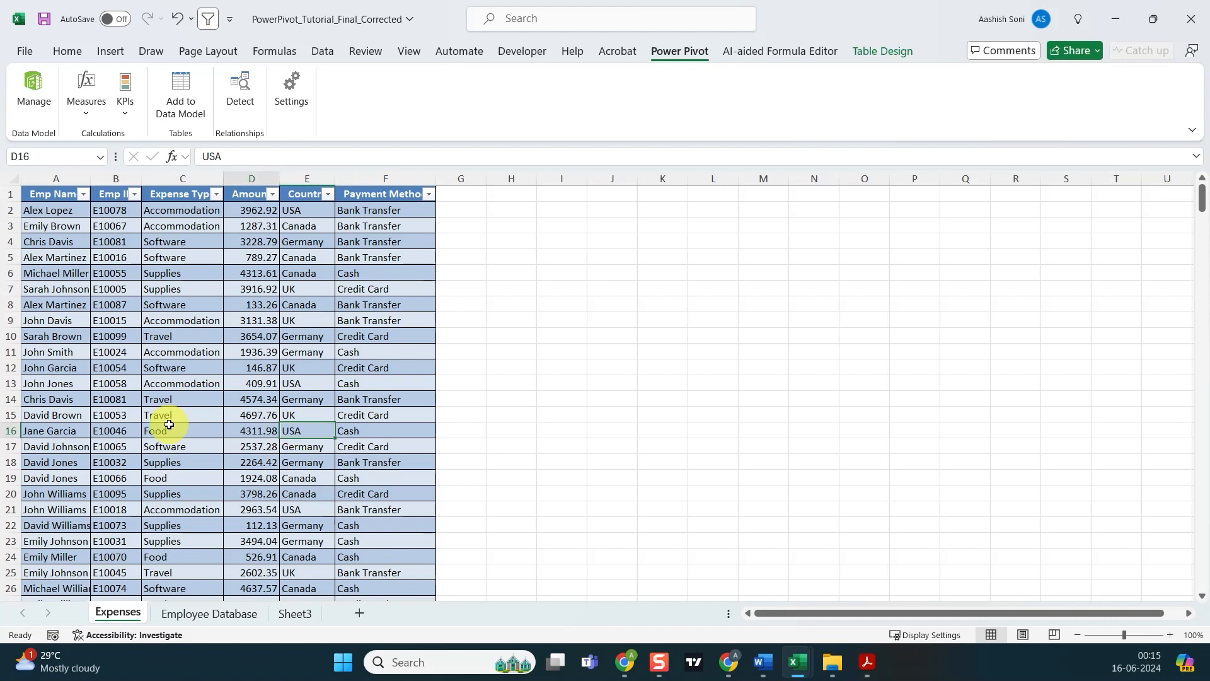
pyautogui.hotkey('shift', 'Right')
pyautogui.hotkey('shift', 'Right')
pyautogui.hotkey('shift', 'Right')
pyautogui.hotkey('shift', 'Right')
pyautogui.hotkey('shift', 'Right')
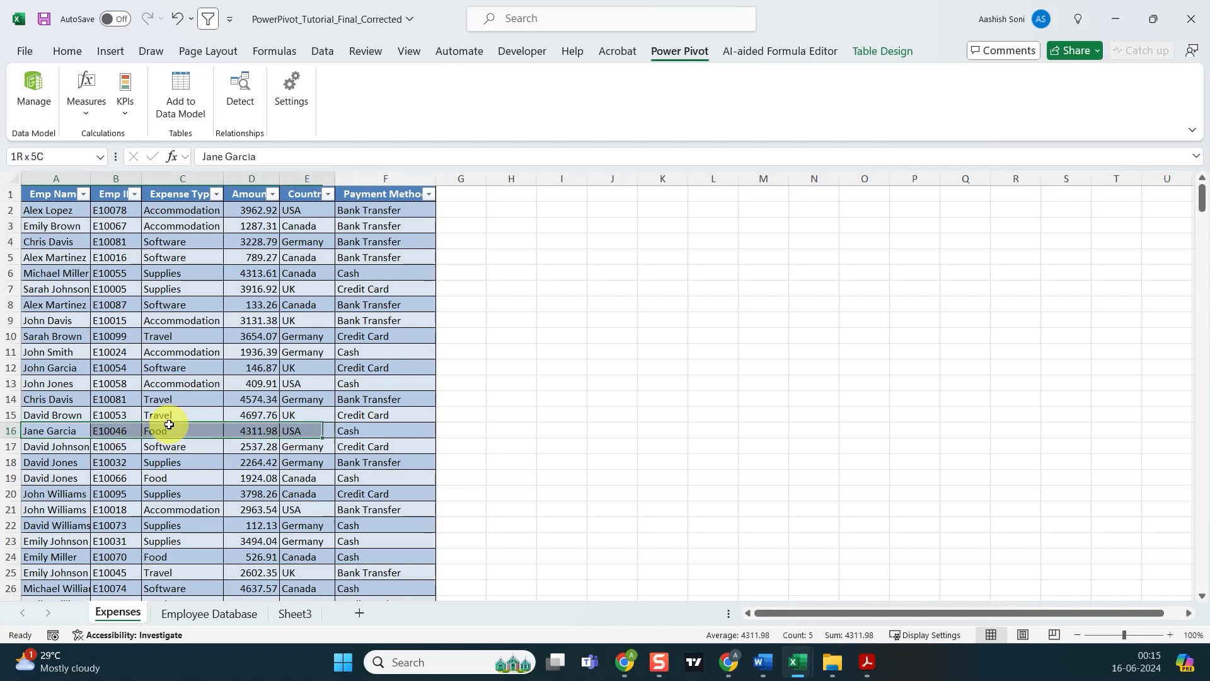
pyautogui.hotkey('ctrl', 'shift', 'Down')
pyautogui.hotkey('ctrl', 'c')
# - Paste the copied expense records directly below the table, starting at cell A369, to extend the data
pyautogui.press('Left')
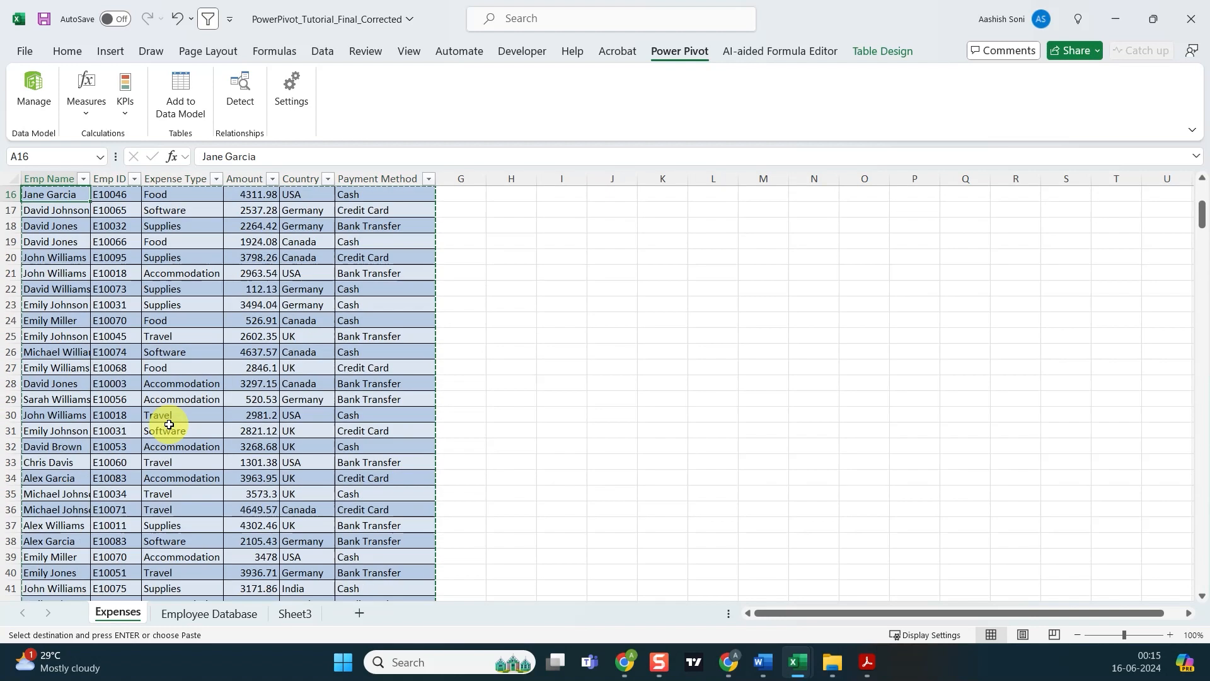
pyautogui.hotkey('ctrl', 'Down')
pyautogui.press('Down')
pyautogui.press('Down')
pyautogui.press('Down')
pyautogui.press('Up')
pyautogui.press('Up')
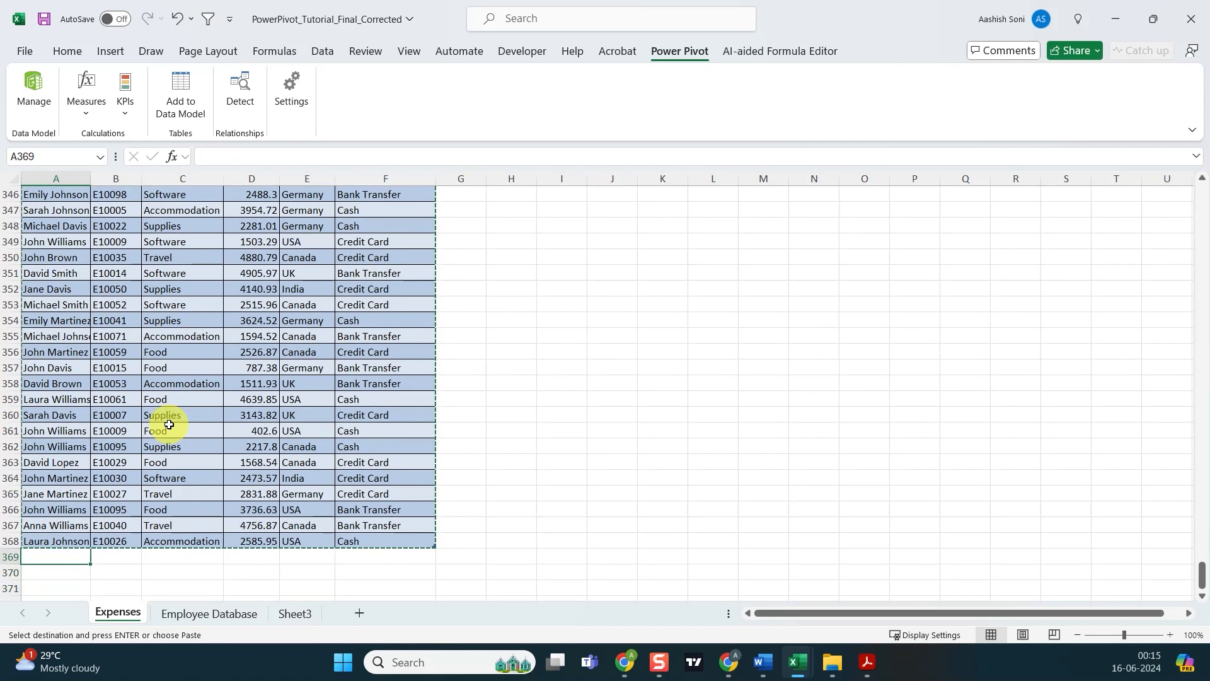
pyautogui.click(298, 614)
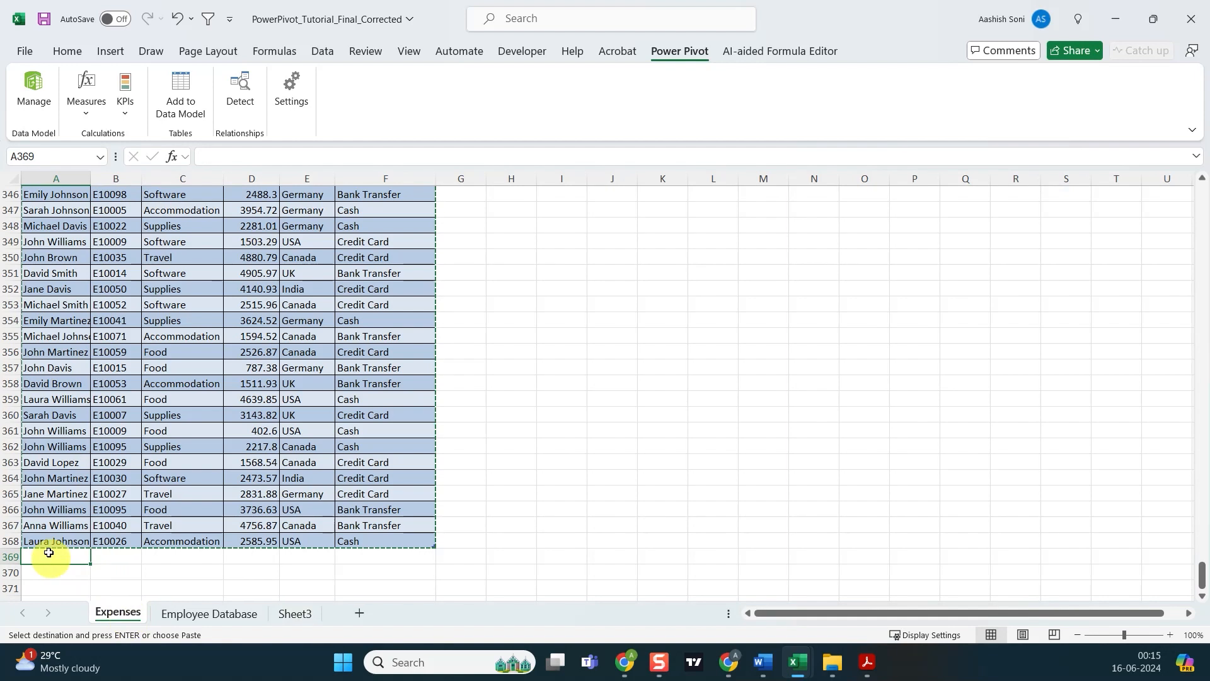
pyautogui.hotkey('ctrl', 'v')
pyautogui.click(154, 544)
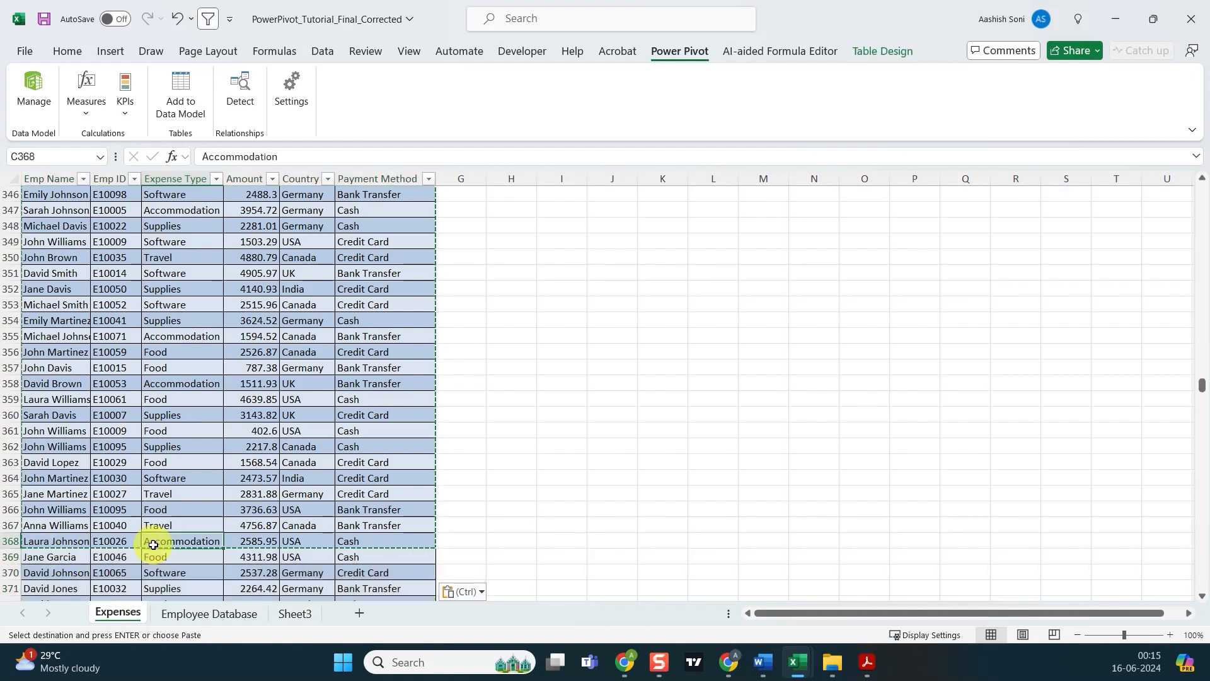
# - Refresh all data connections from Sheet3 and check the PivotTable's grand total
pyautogui.click(294, 612)
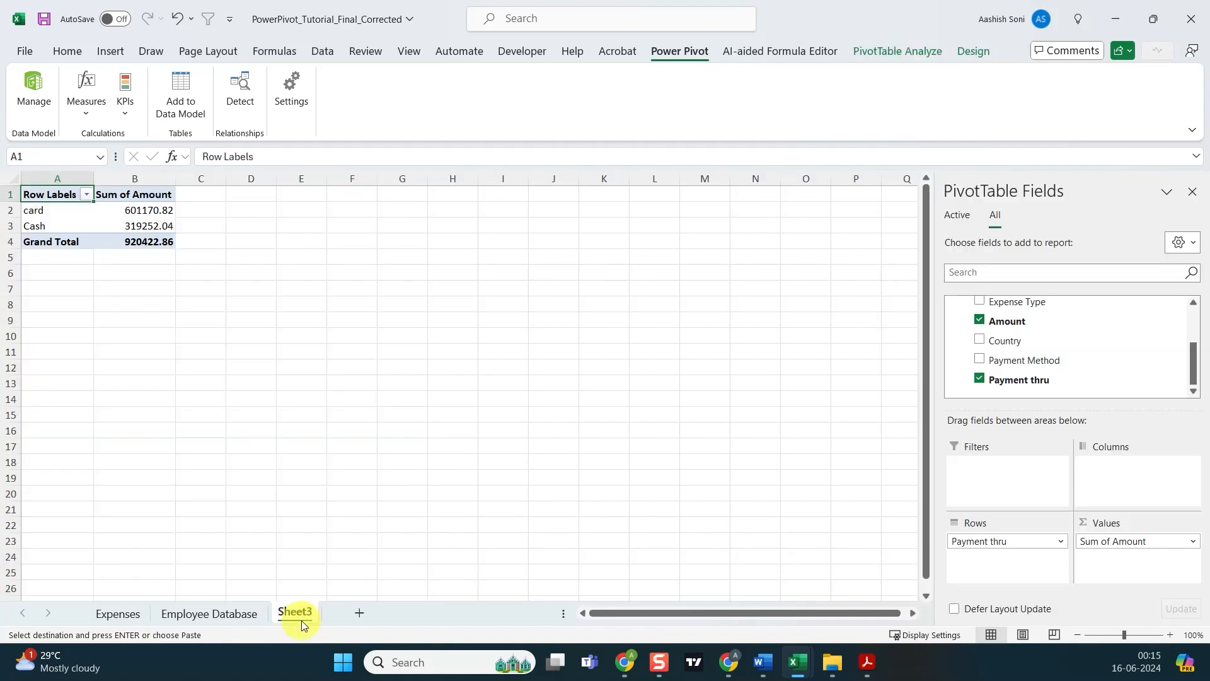
pyautogui.click(67, 51)
pyautogui.click(315, 53)
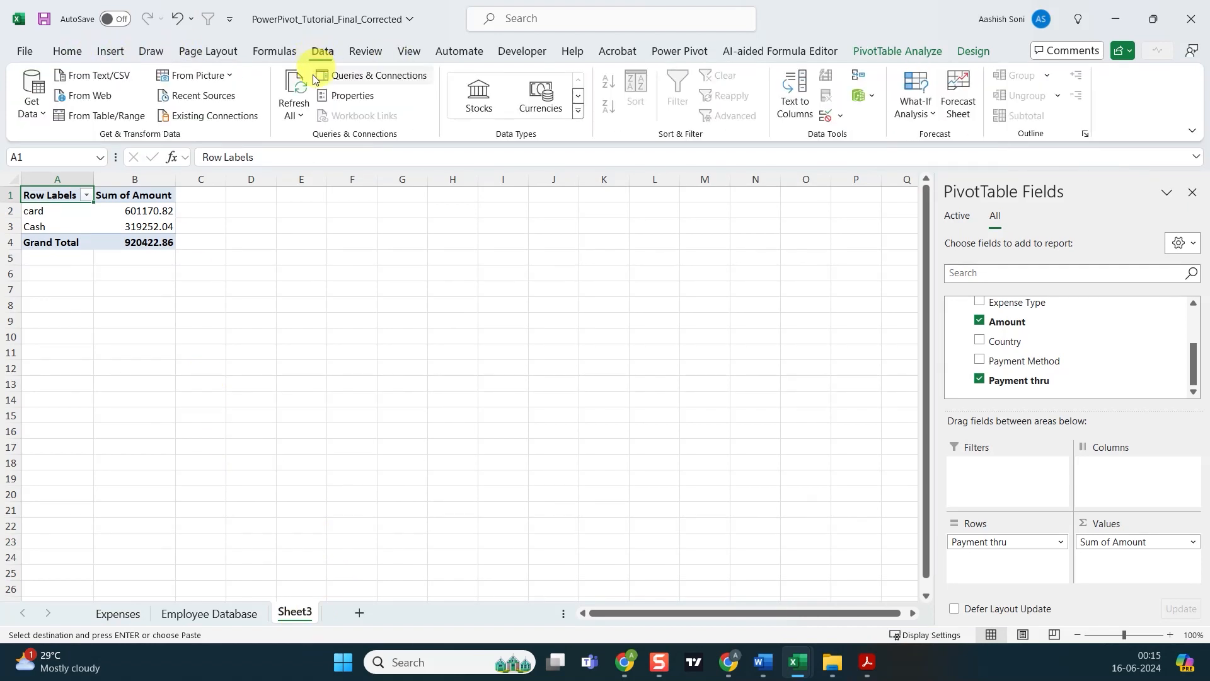
pyautogui.click(293, 88)
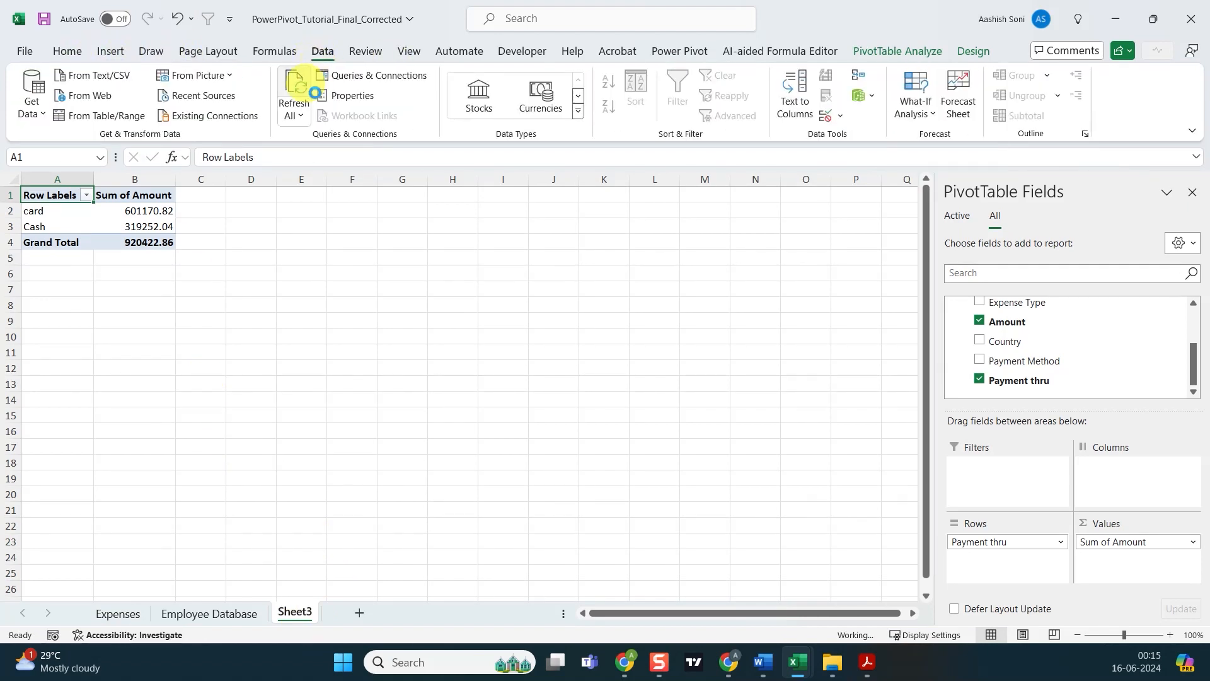
pyautogui.click(135, 242)
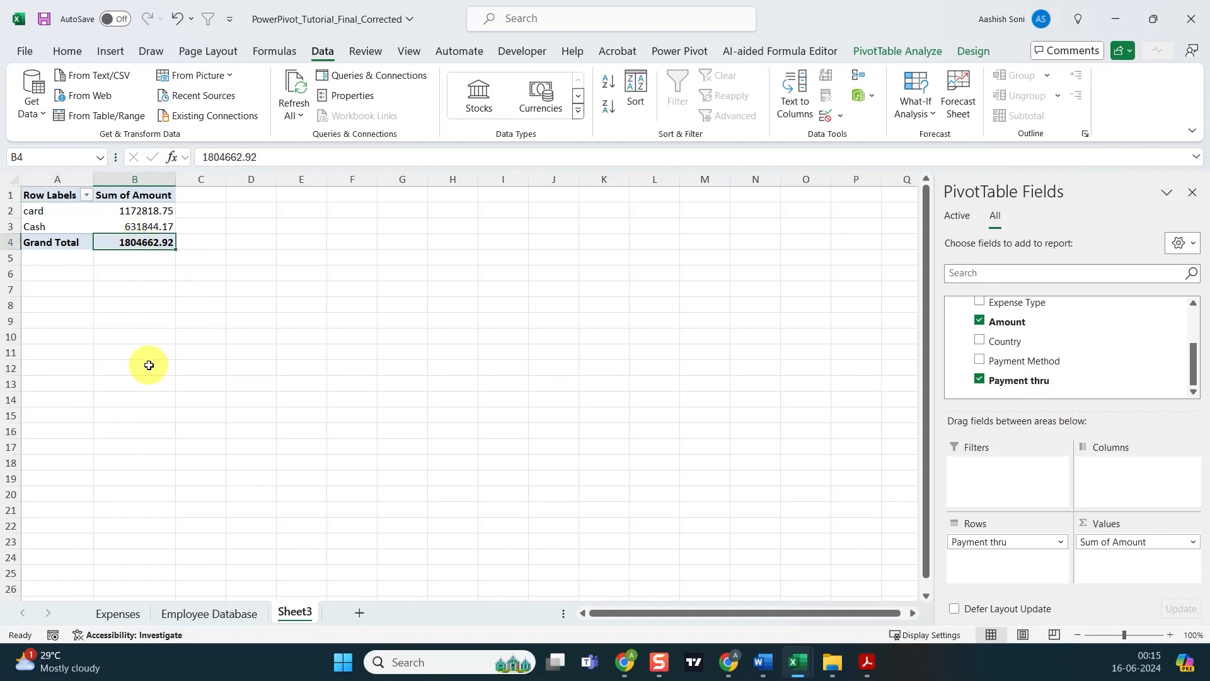
# - Review the source sheets and the PivotTable, and inspect the Payment thru column of the exp table in the data model
pyautogui.click(118, 613)
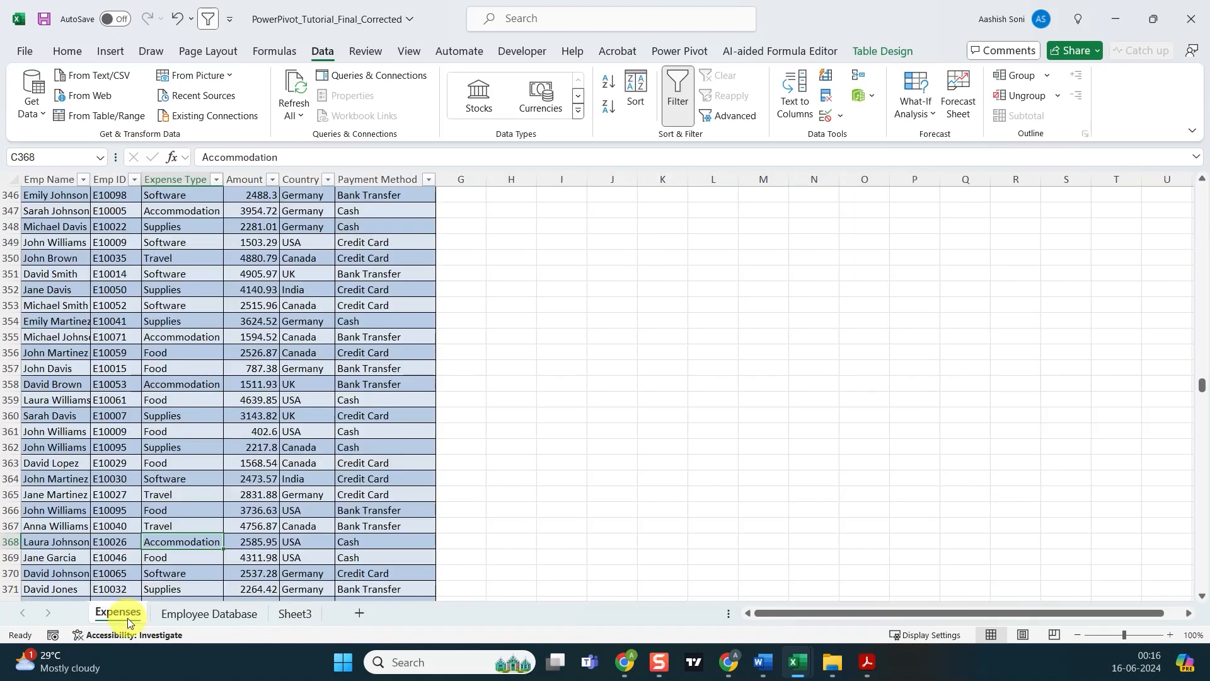
pyautogui.click(209, 613)
pyautogui.click(293, 612)
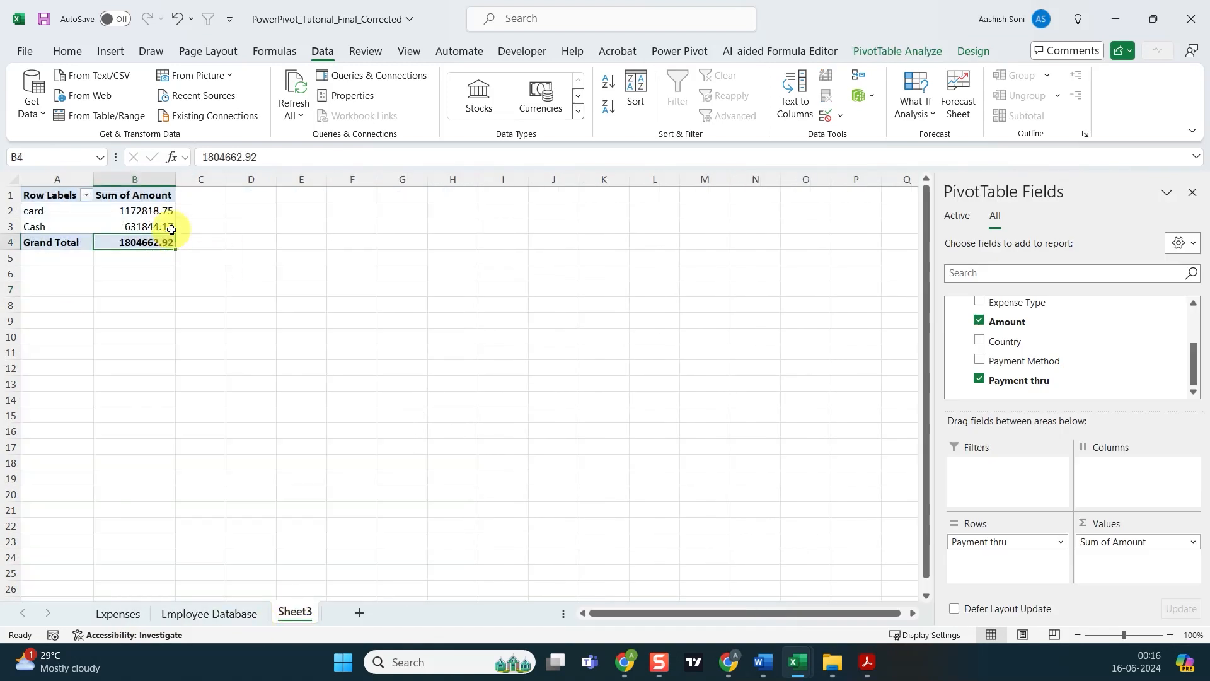
pyautogui.moveTo(171, 229)
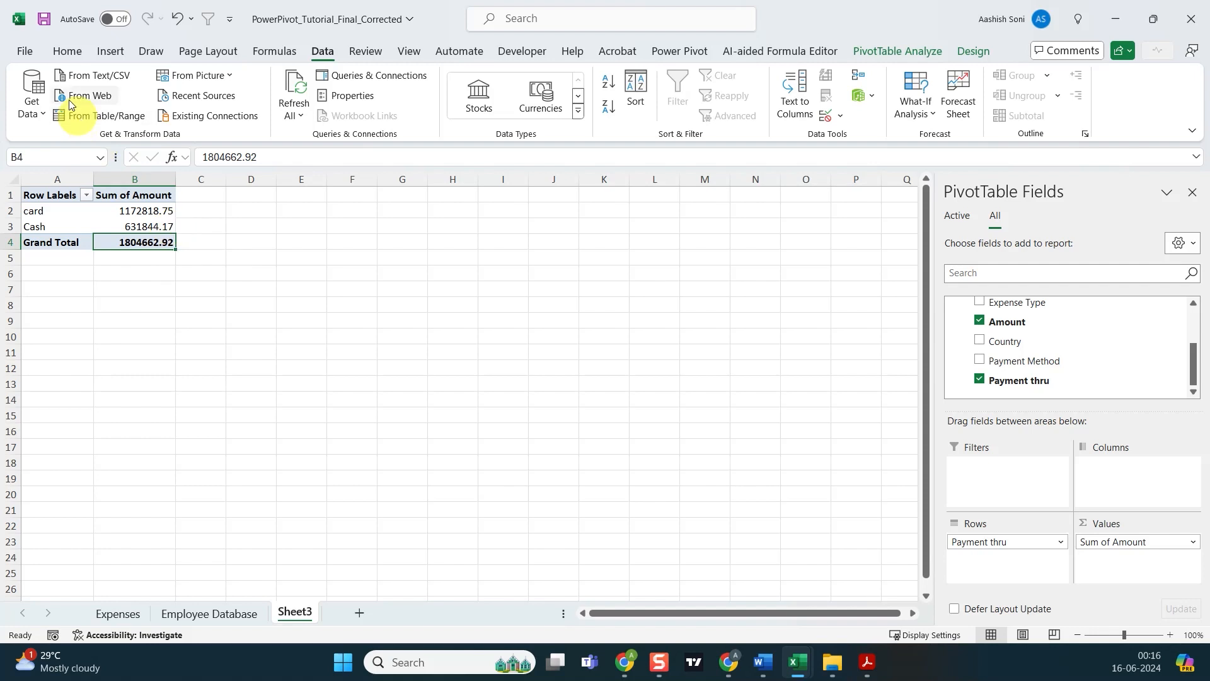
pyautogui.click(693, 51)
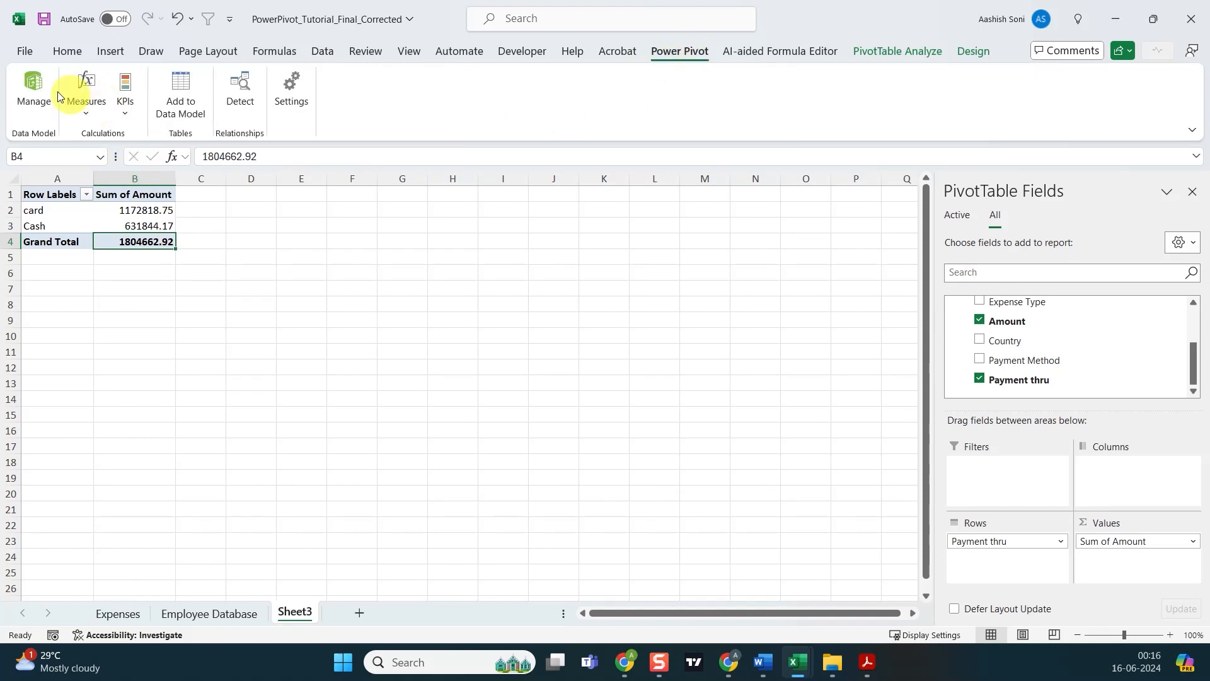
pyautogui.click(34, 88)
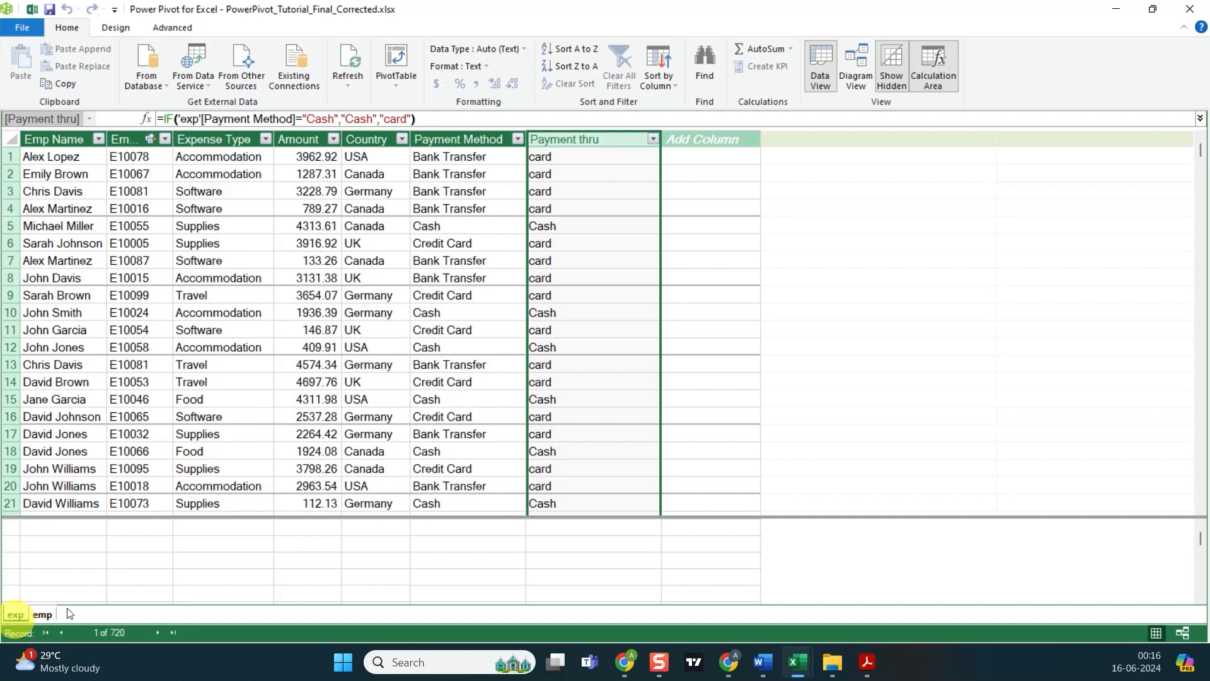
pyautogui.doubleClick(14, 615)
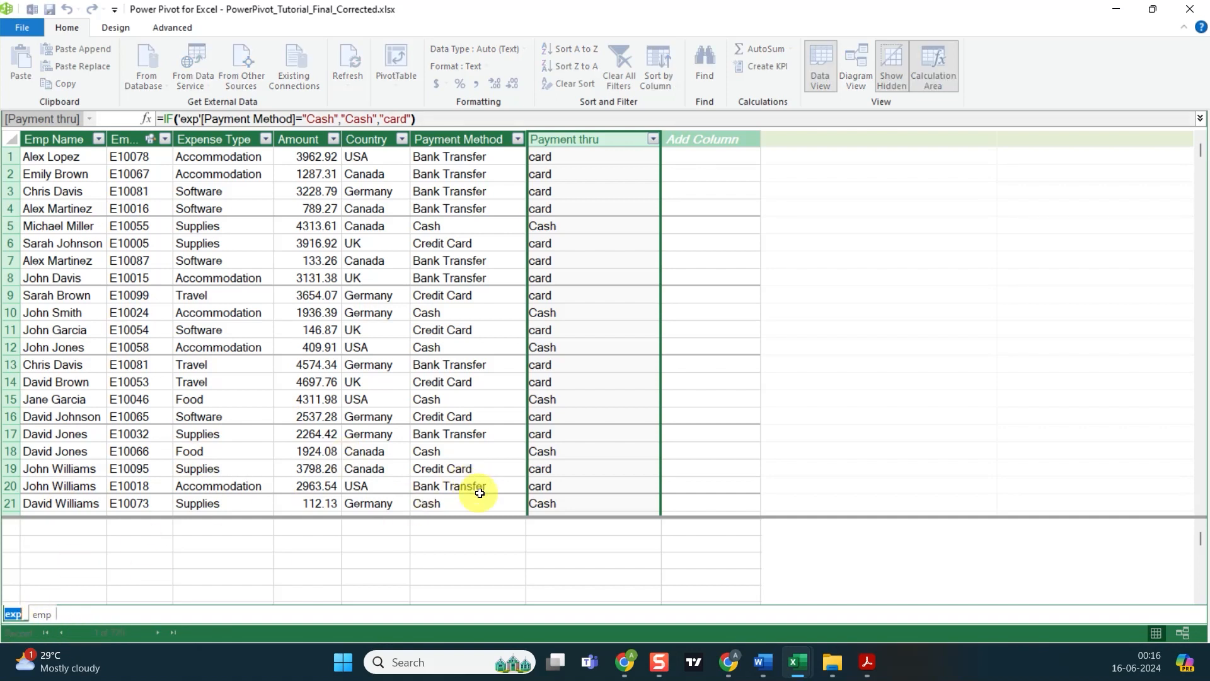
pyautogui.click(541, 503)
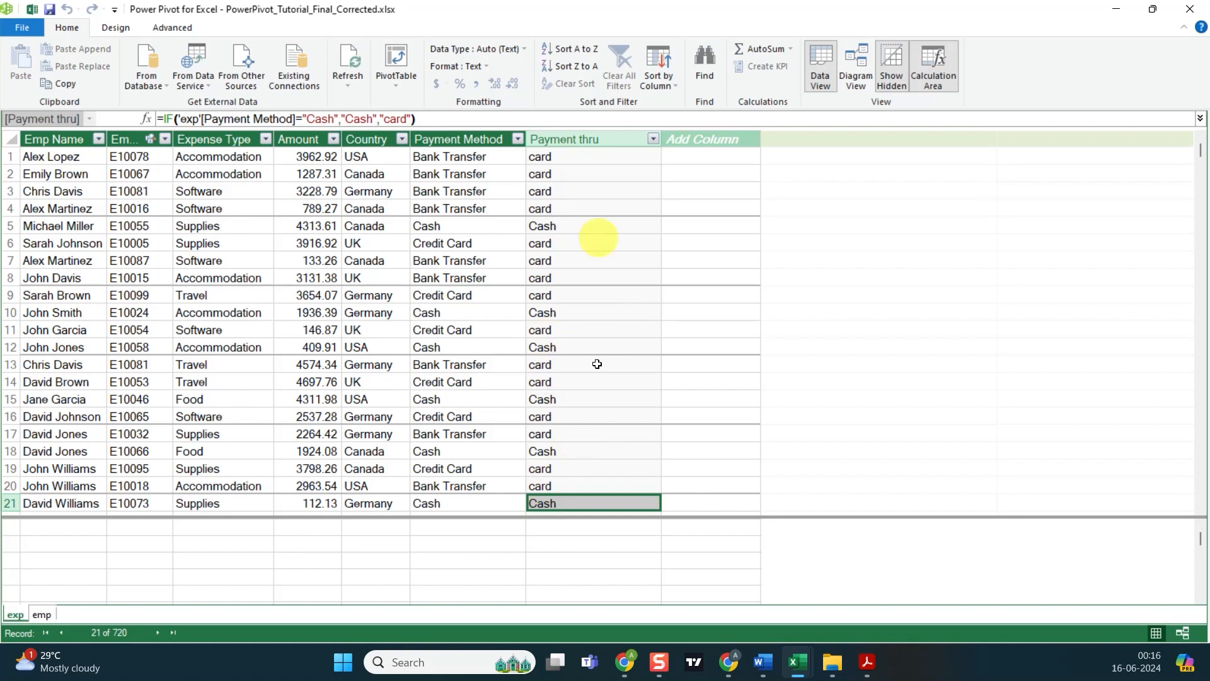